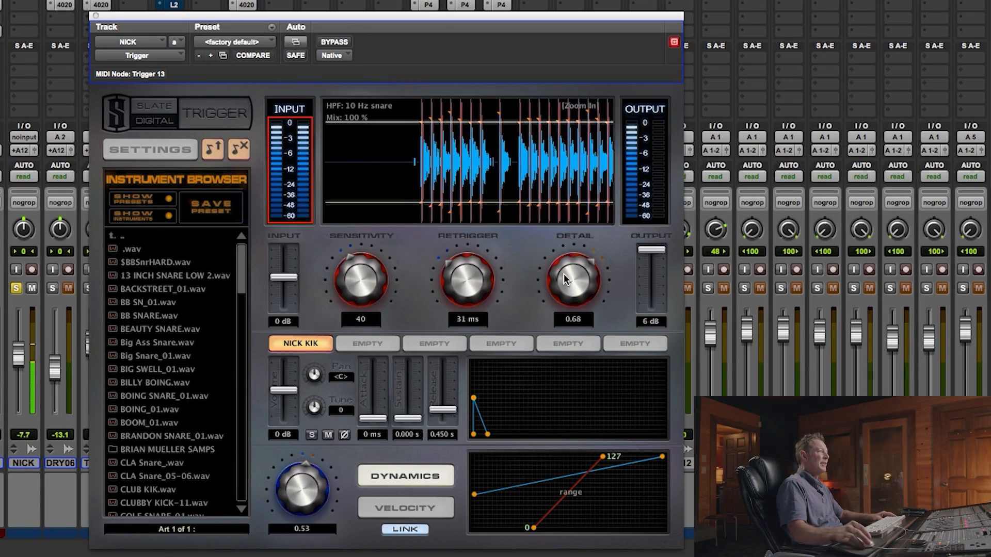
- Lower NICK's Trigger Detail slightly, unsolo NICK, and set DRY06's Trigger Detail to 0.67
drag(582, 270, 582, 274)
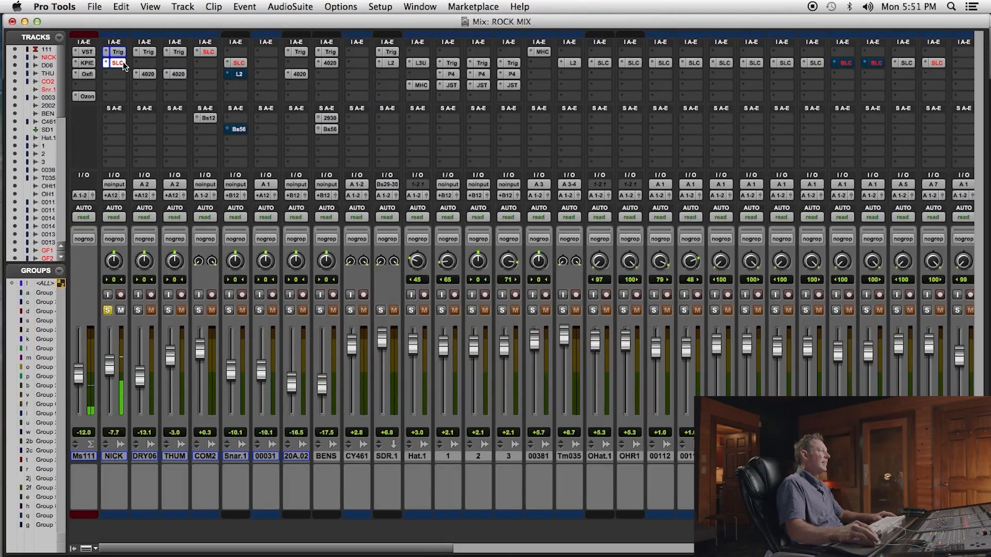
click(122, 62)
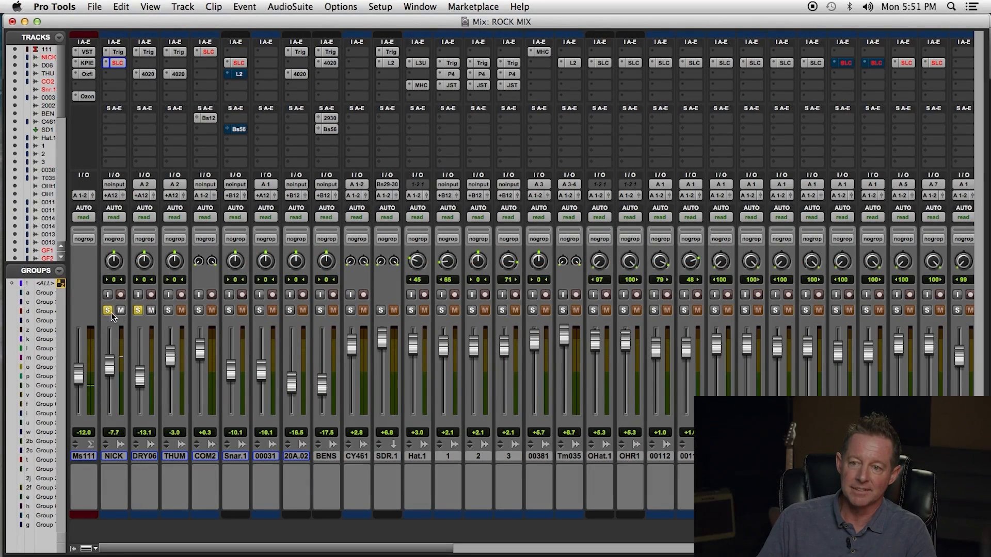
click(108, 310)
click(148, 51)
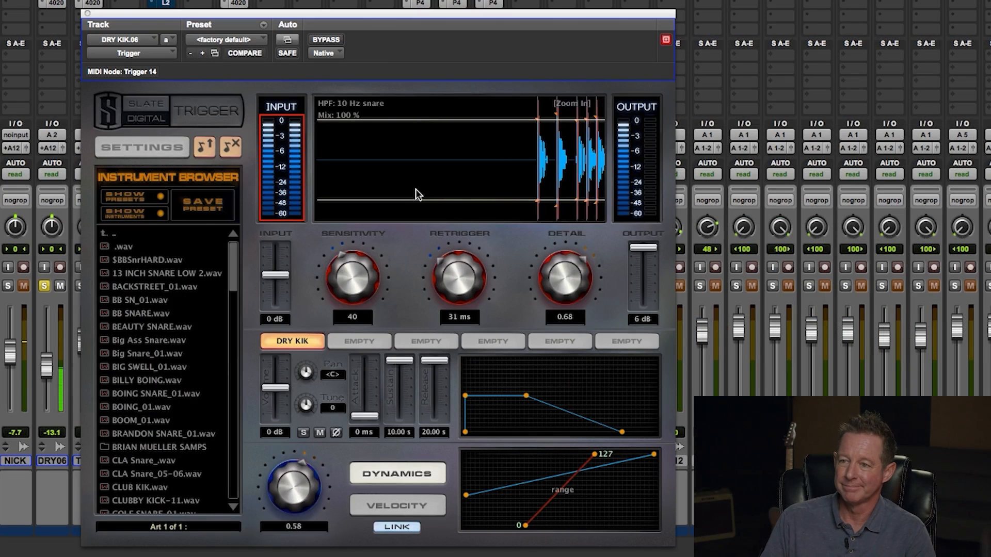
drag(572, 253, 572, 257)
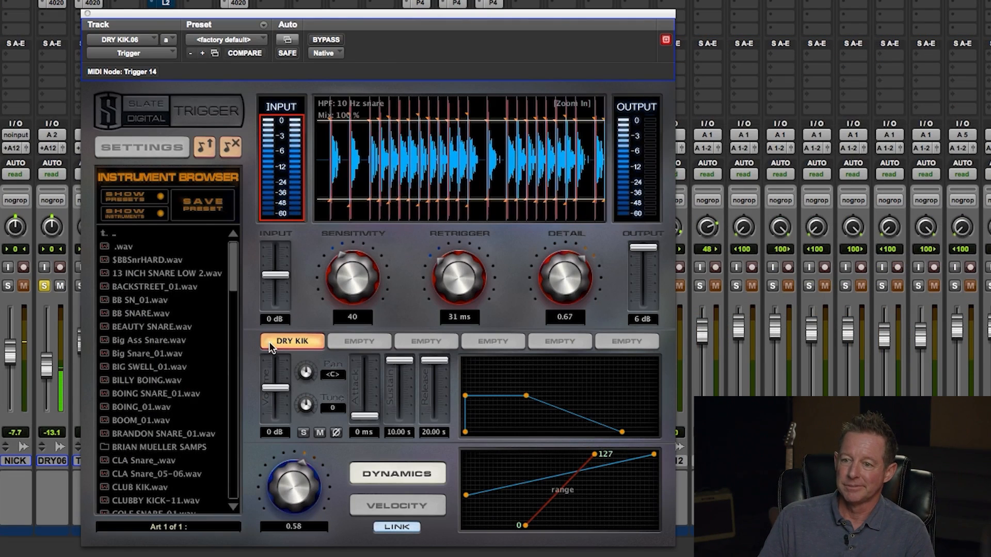
- Check the DRY06 and THUM Retro EQs and move the solo from DRY06 to THUM
click(87, 14)
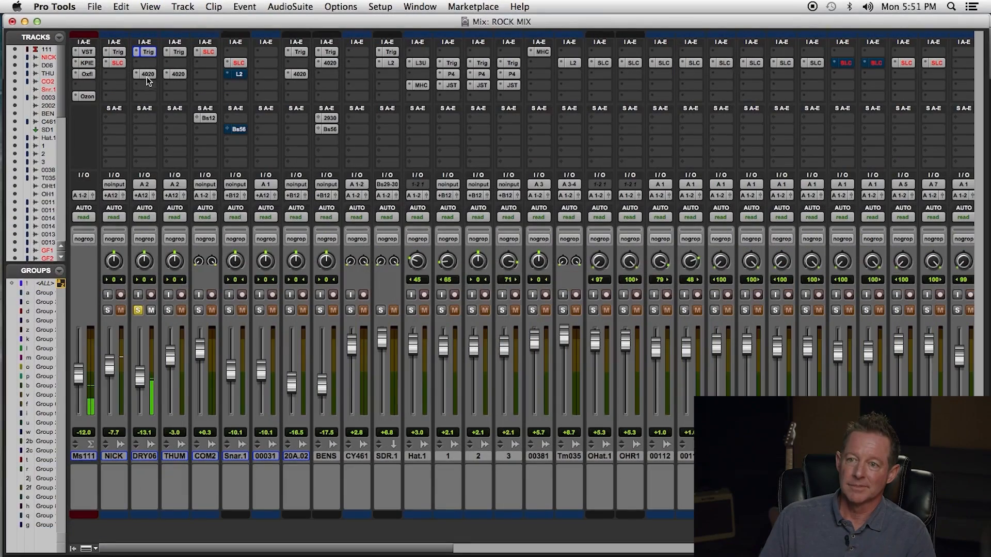
click(148, 74)
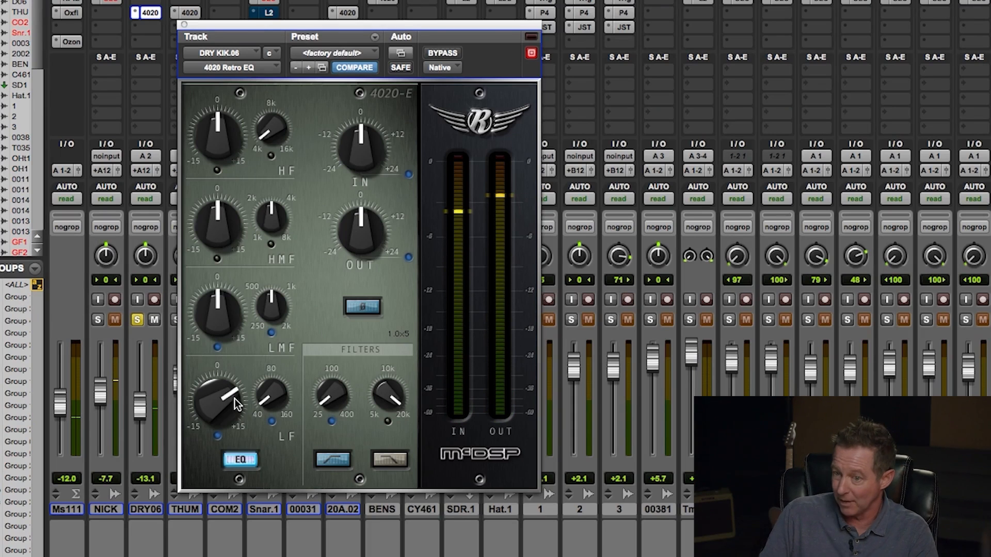
click(181, 25)
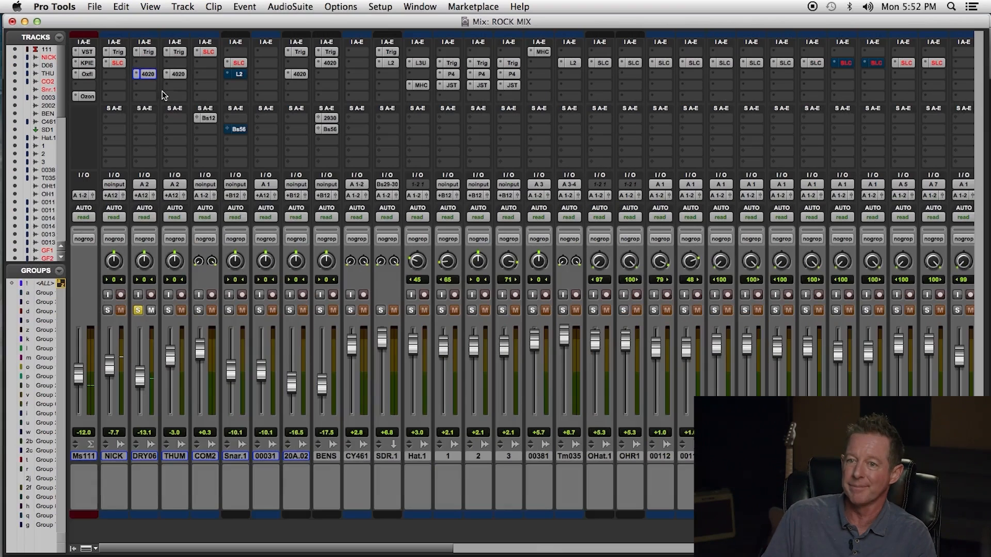
click(138, 311)
click(169, 310)
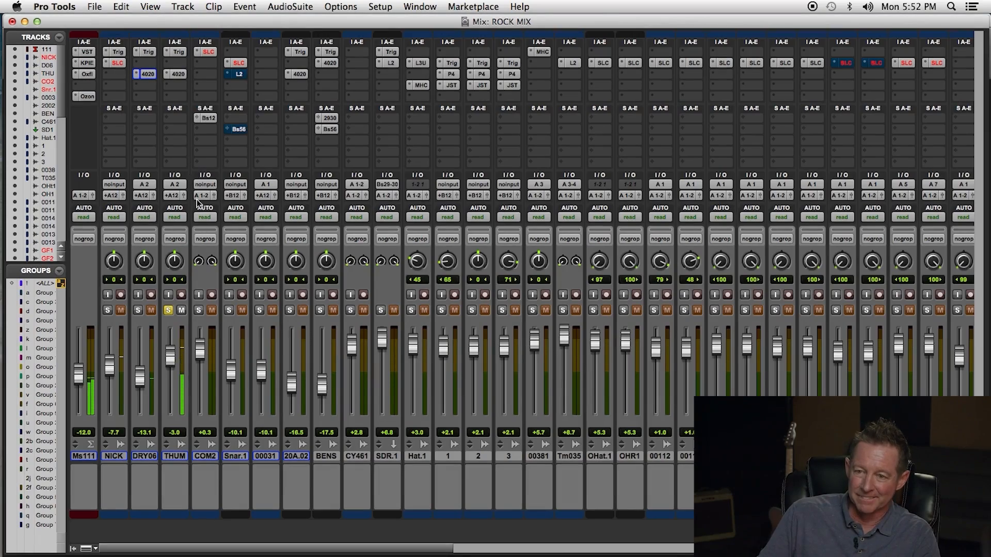
click(177, 51)
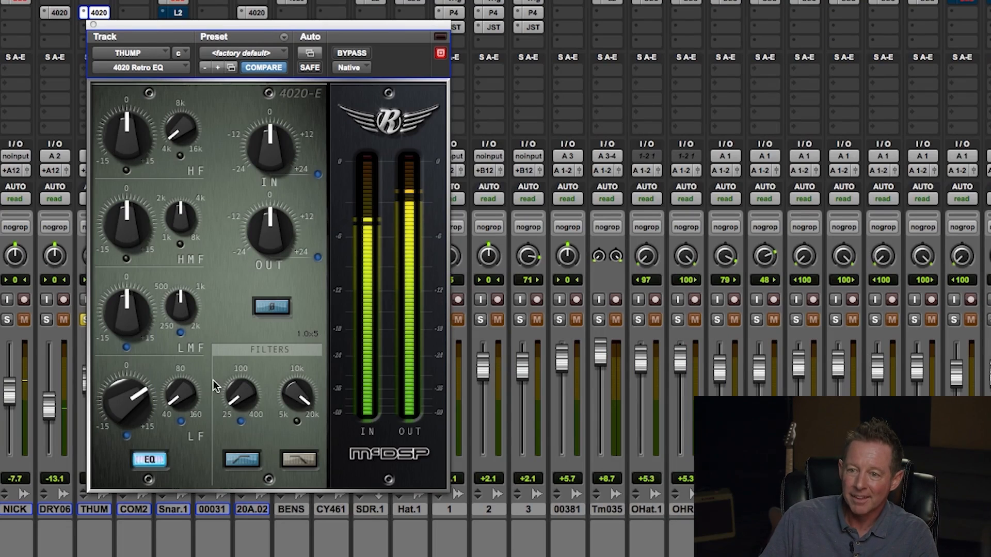
click(93, 24)
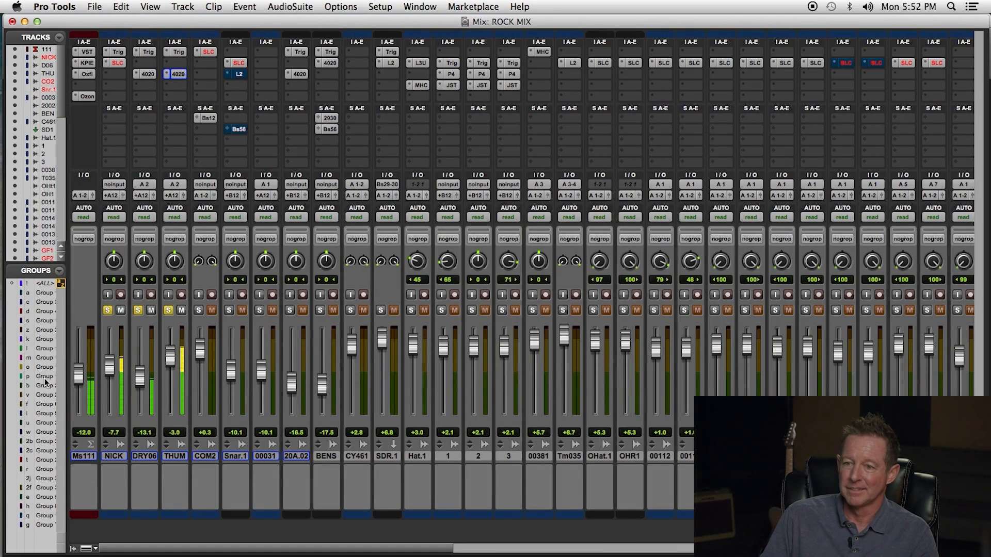
- Enable all mix groups and try a -10 high-frequency cut on DRY06's EQ, restoring it to 0
key(super+shift+g)
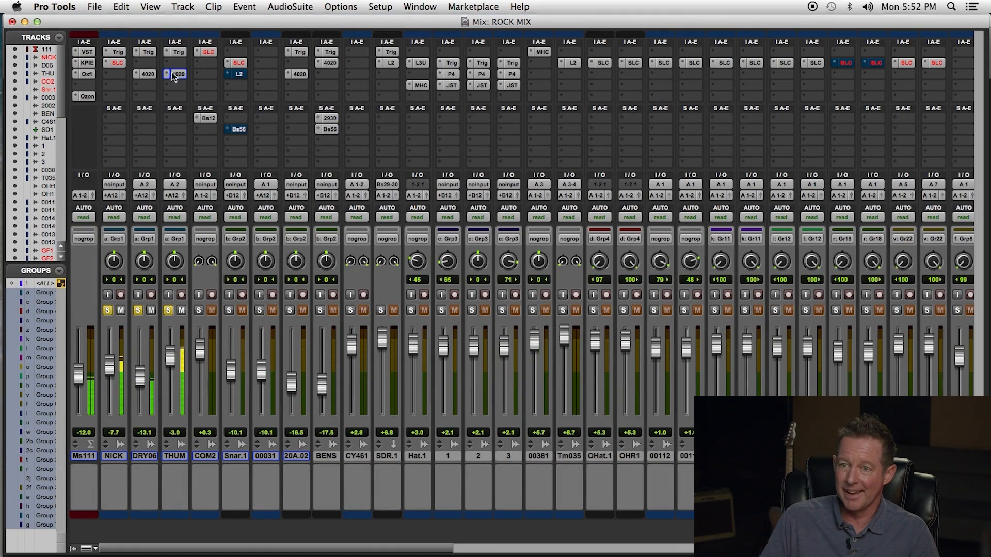
click(178, 73)
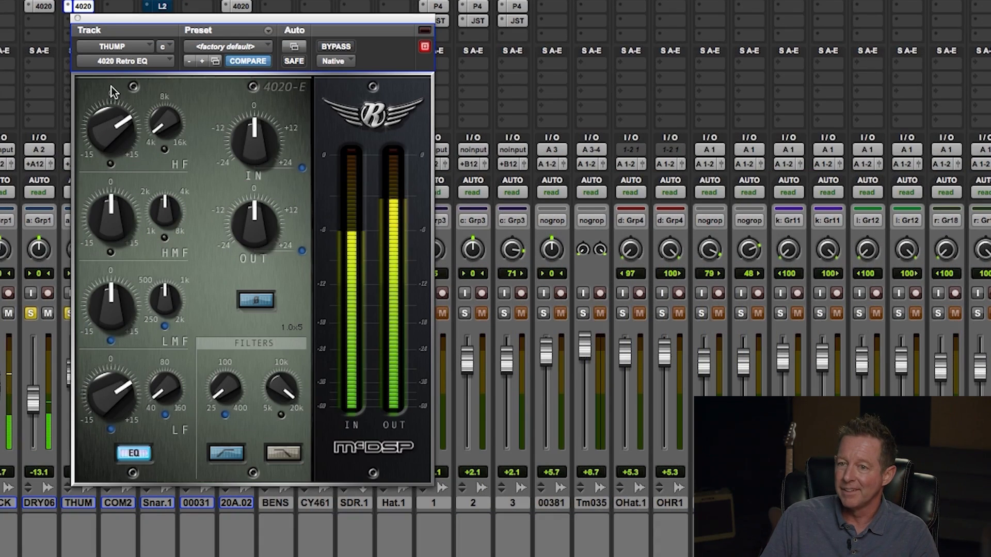
click(44, 6)
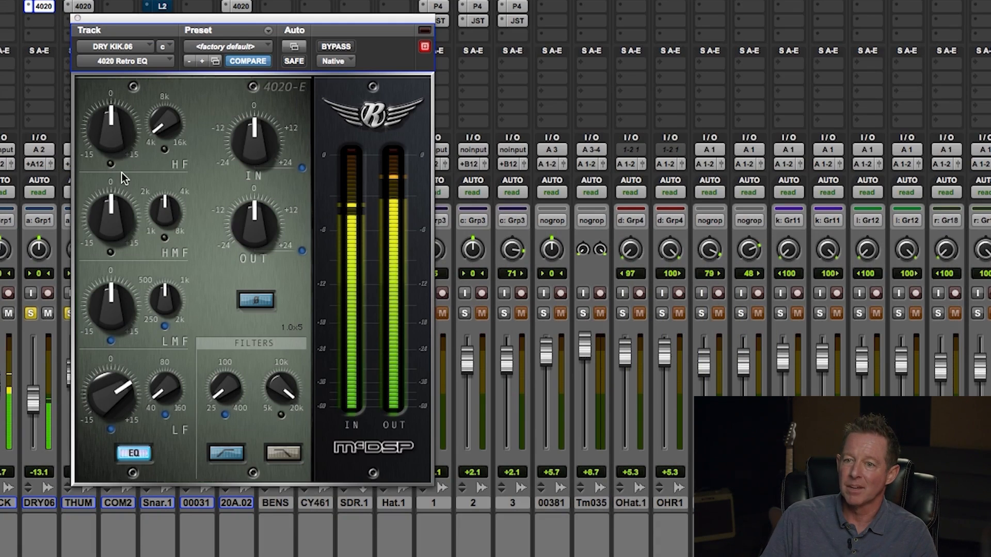
drag(111, 120, 106, 233)
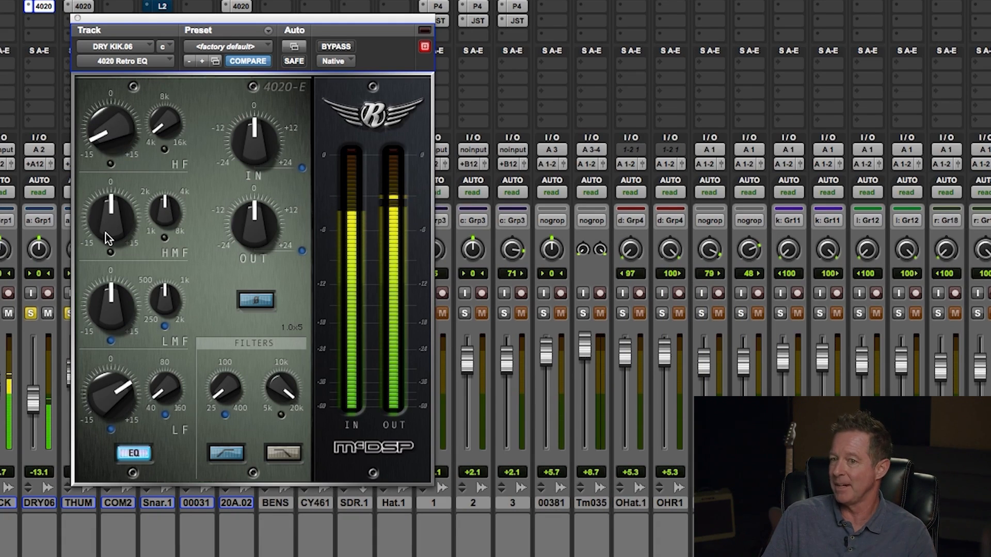
drag(105, 231, 110, 112)
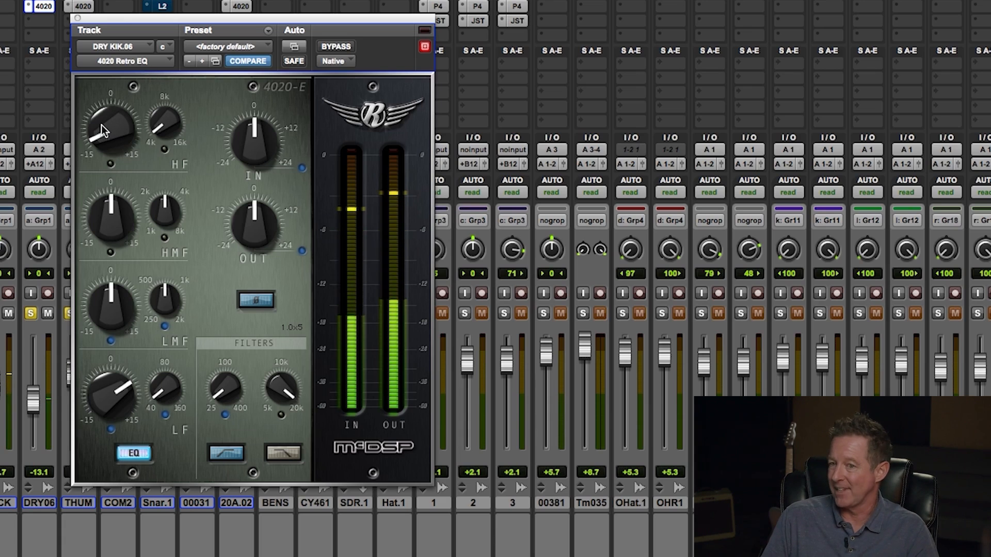
click(77, 18)
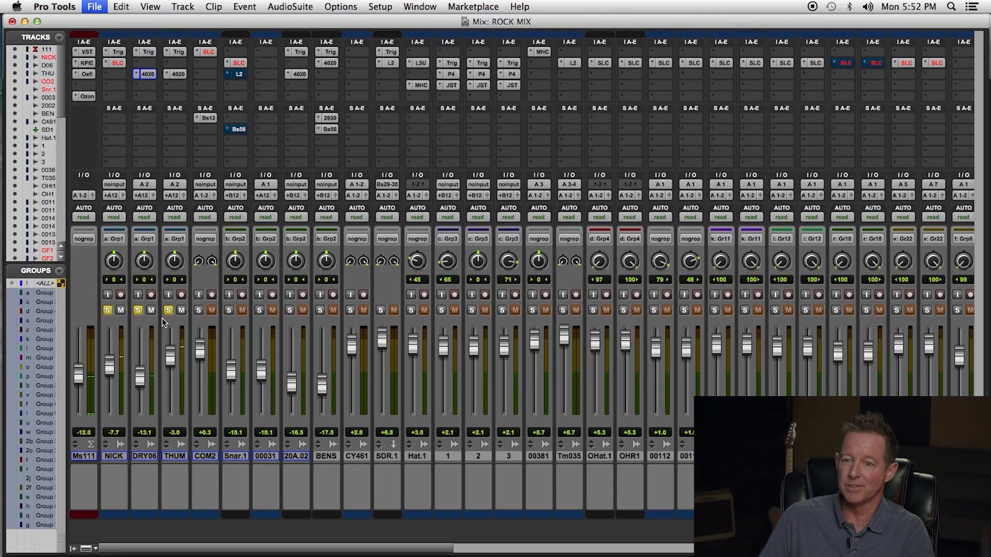
- In the Edit window, select the entire COMBO_01 clip, then return to the Mix window
key(super+equal)
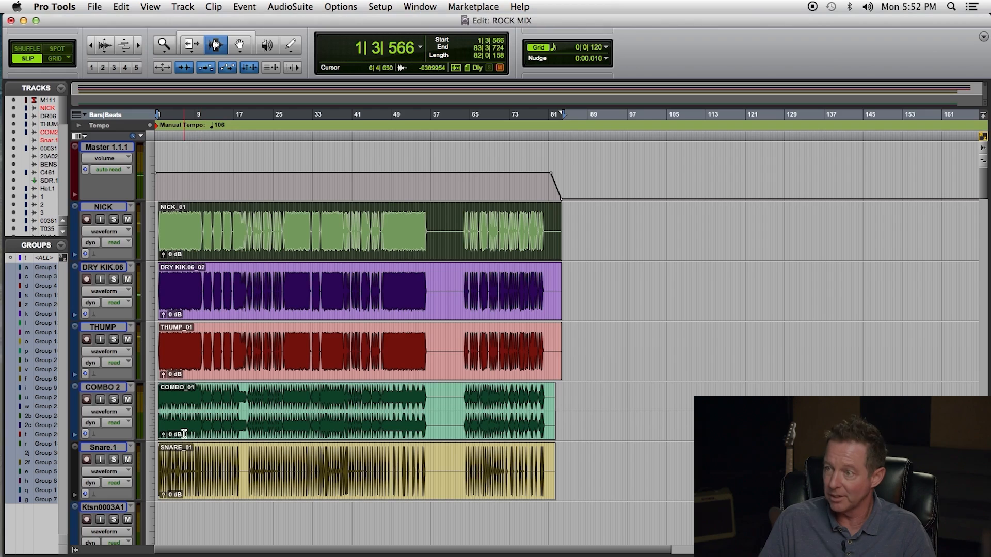
double_click(265, 406)
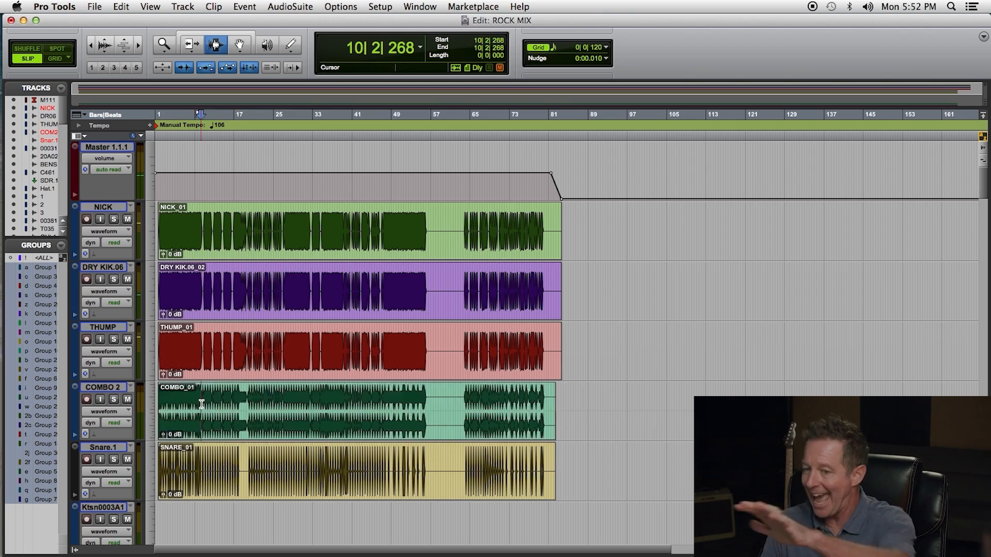
key(super+equal)
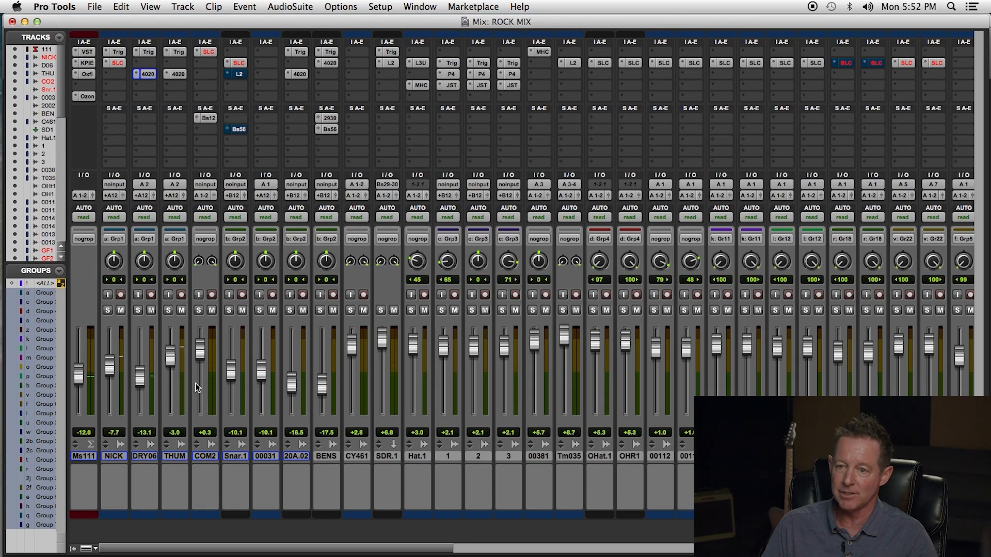
- Audition COM2 soloed and try its fader at -1.6, then at -8.0 dB
click(199, 310)
key(space)
drag(199, 352, 201, 357)
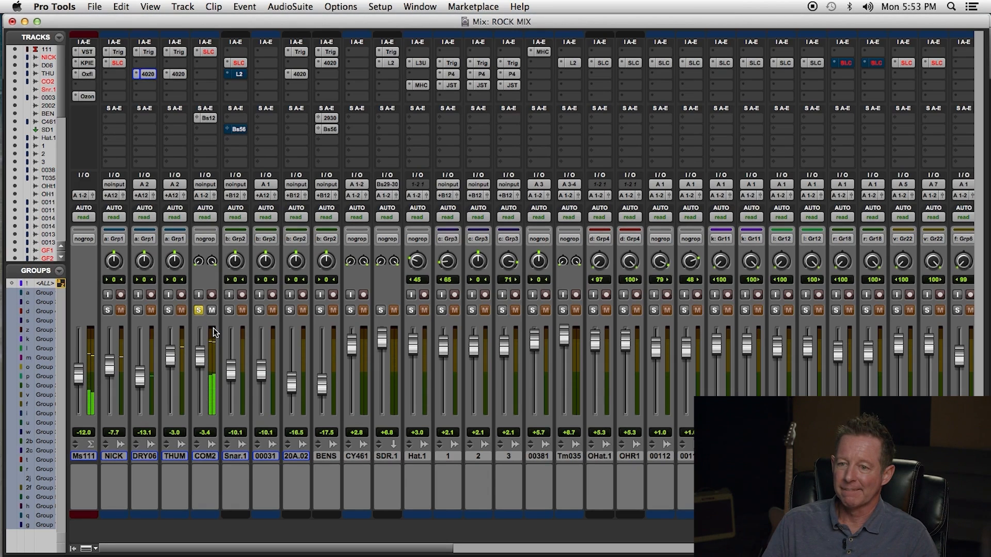
key(space)
click(199, 310)
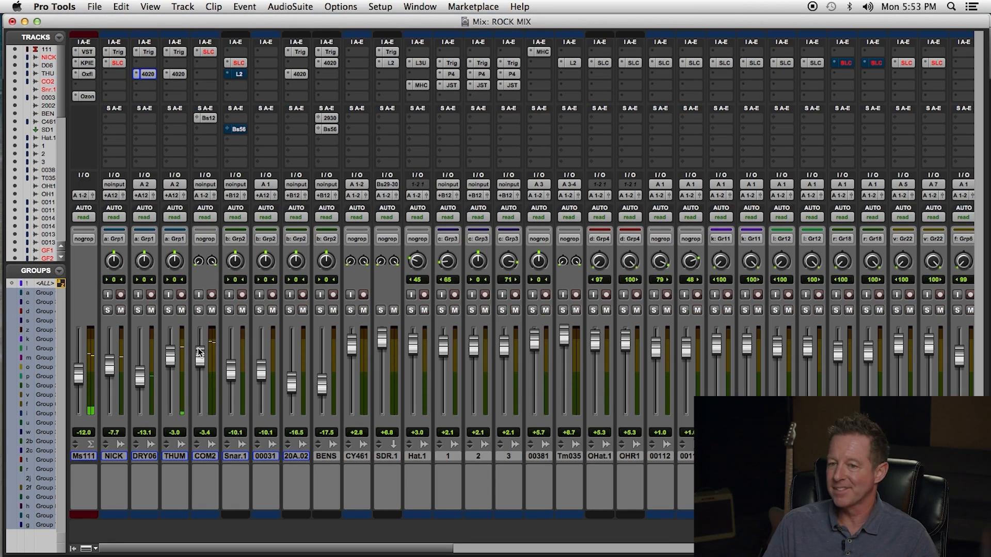
drag(200, 357, 204, 444)
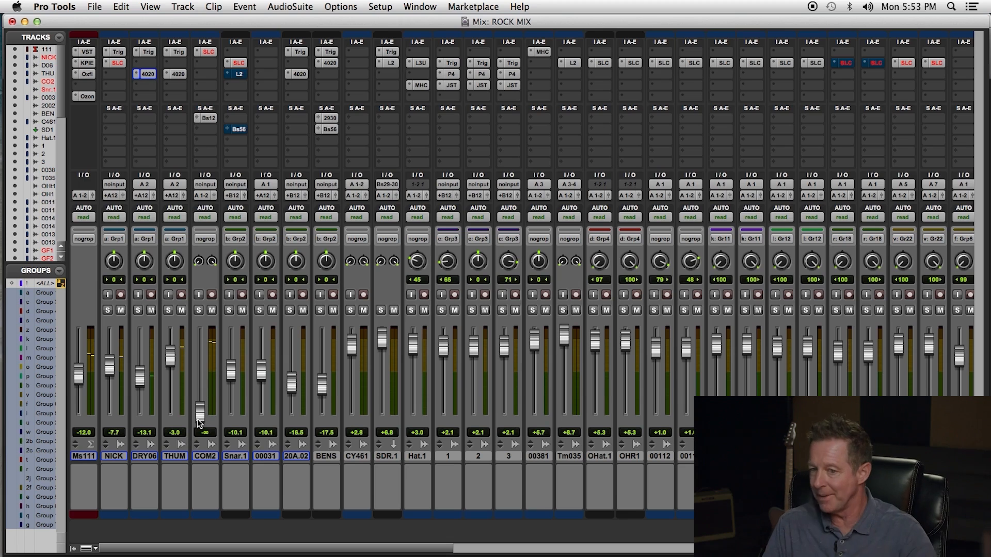
drag(199, 419, 201, 377)
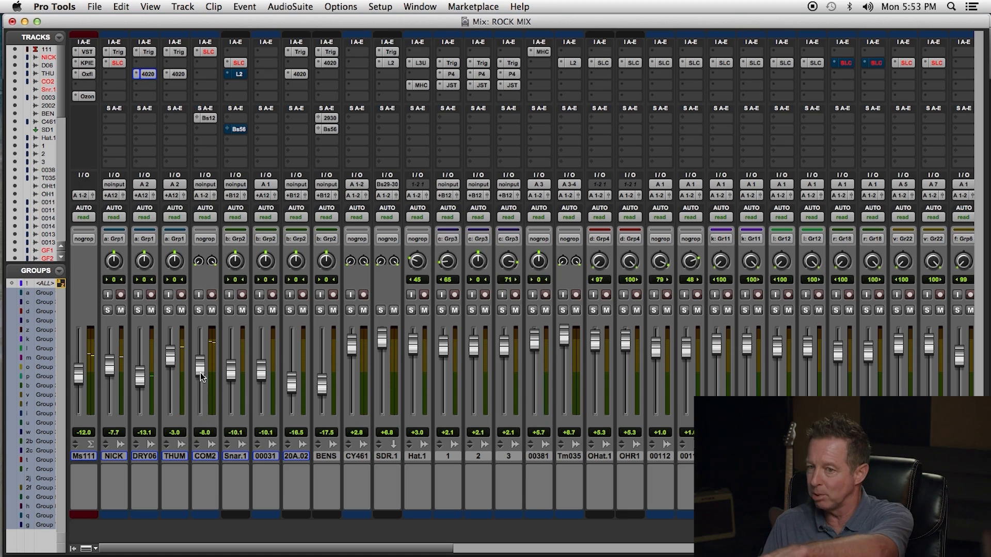
- Check COM2's Bus 1-2 send and SSL insert, then set its fader to about -12.3 dB
click(208, 119)
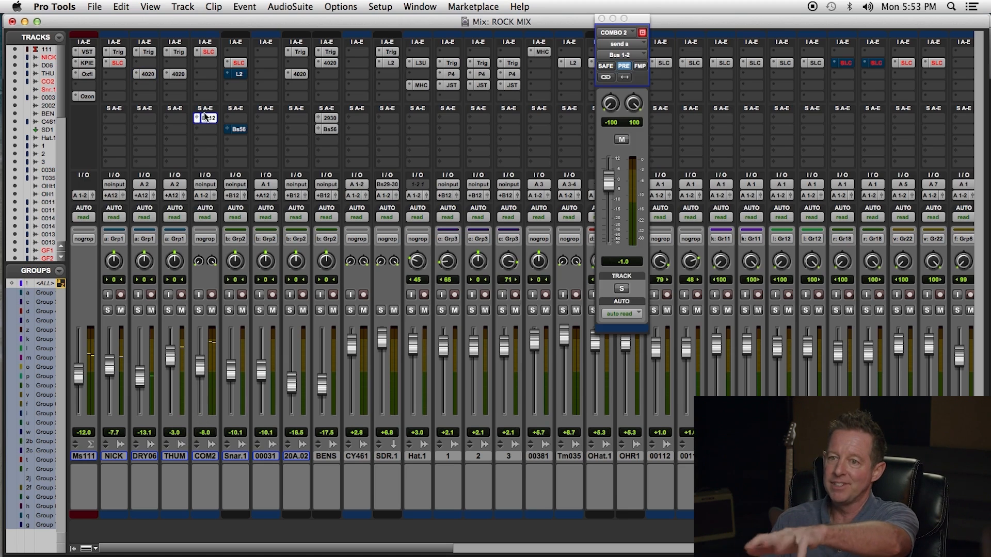
click(601, 18)
click(207, 52)
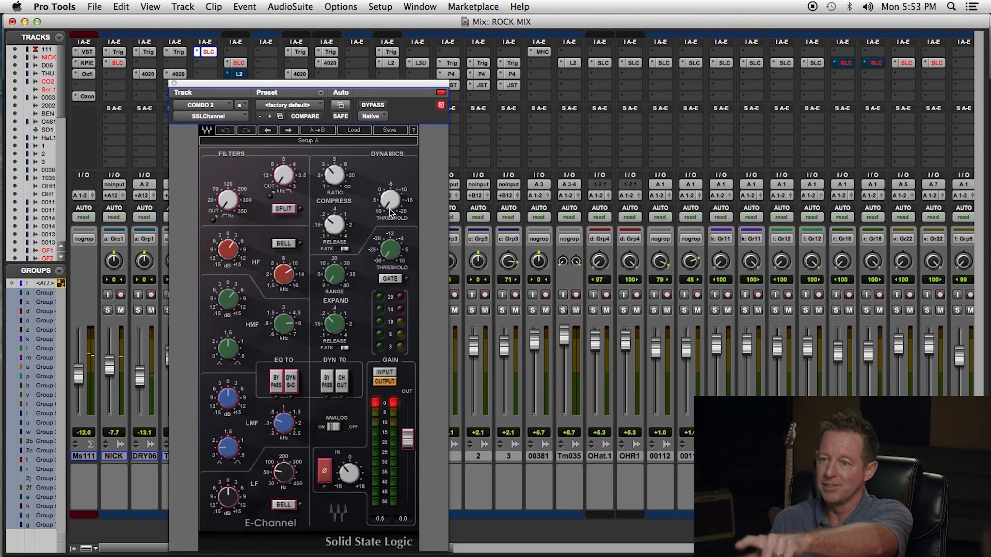
click(174, 83)
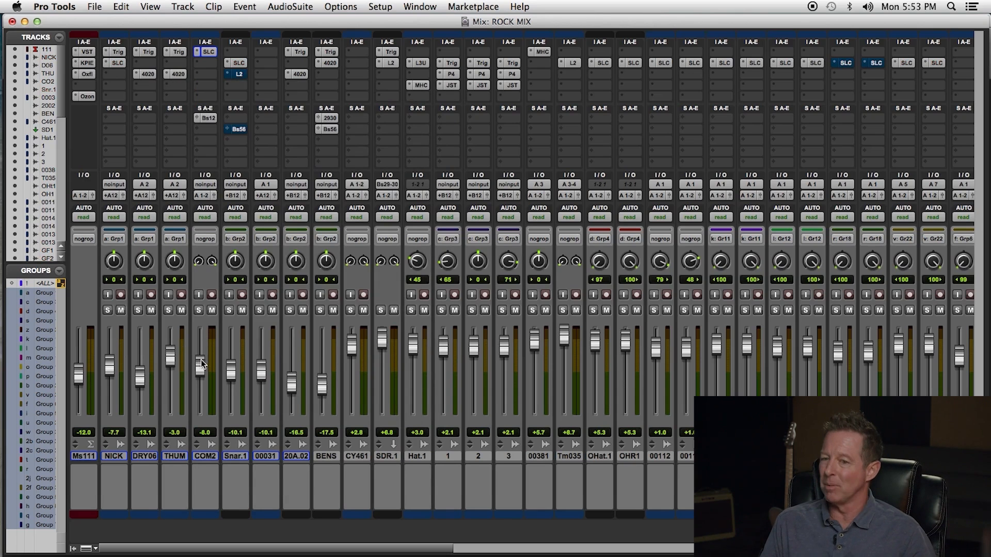
drag(199, 366, 200, 381)
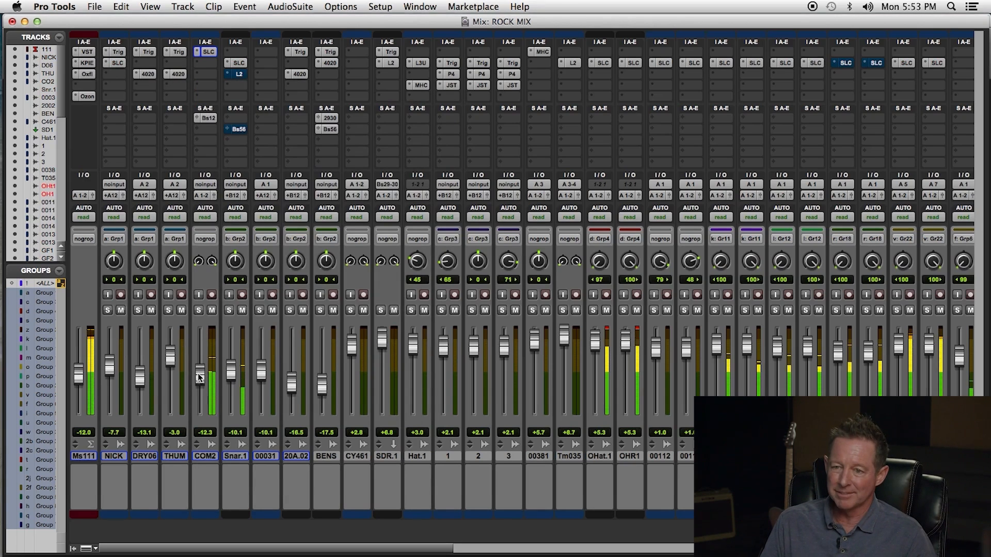
key(super+equal)
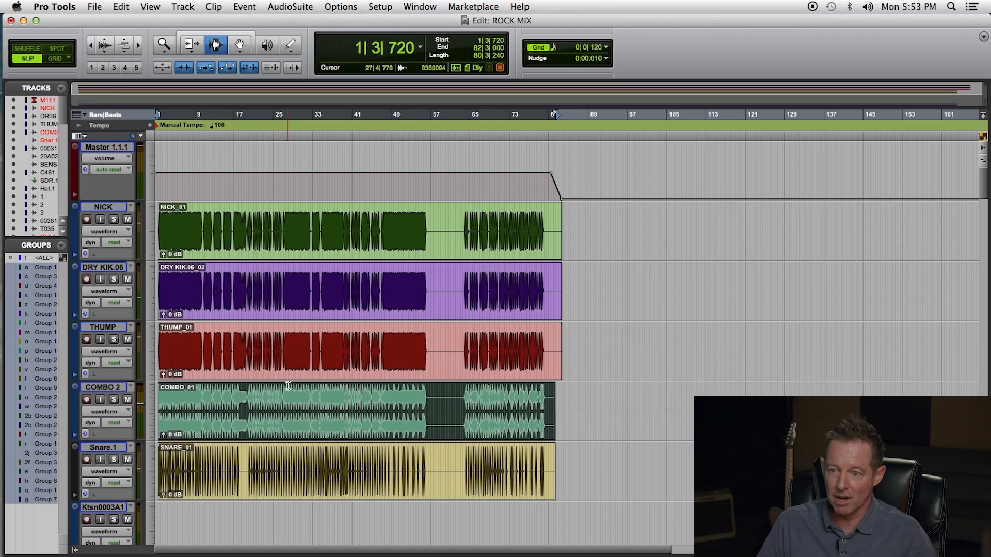
- Select the SNARE_01 clip and play it back with Snare.1 soloed
double_click(207, 459)
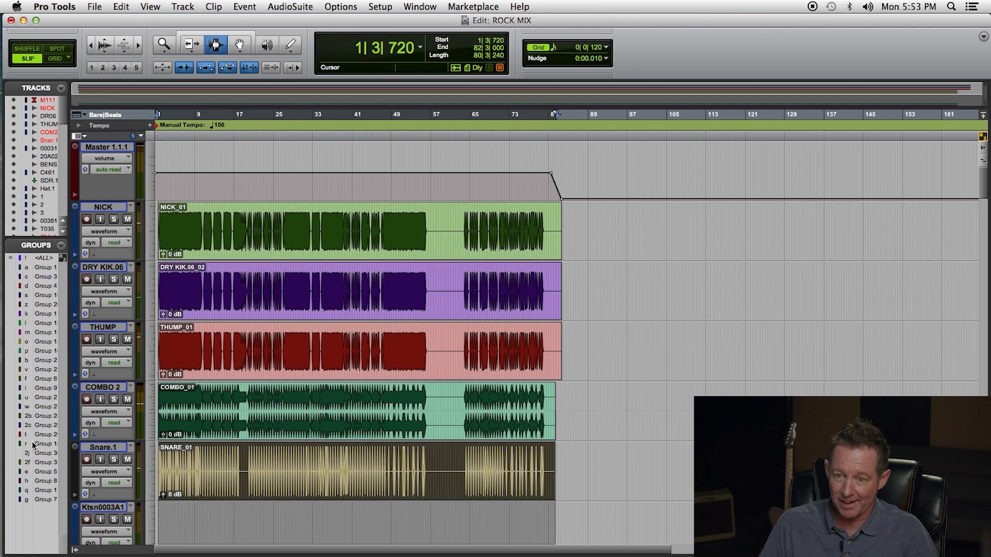
click(117, 460)
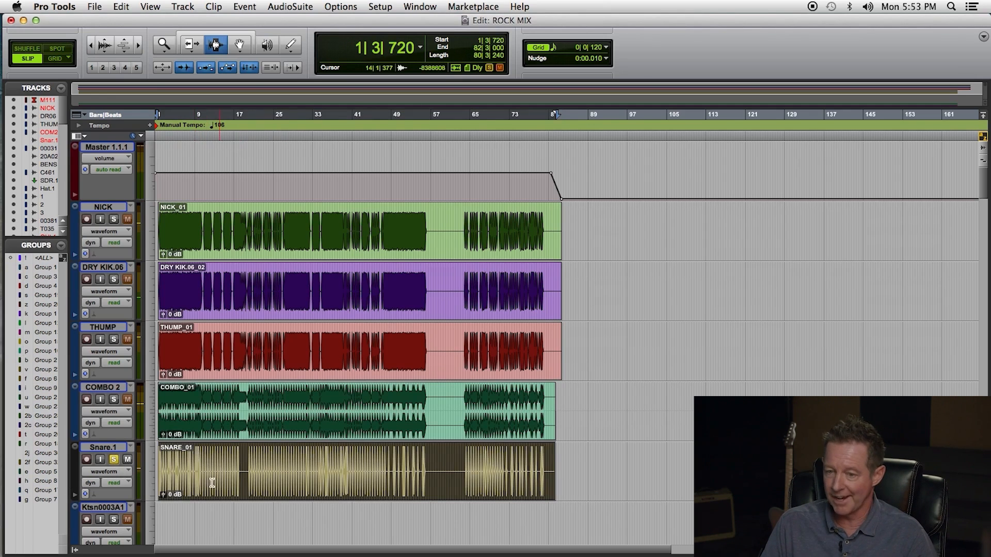
key(space)
key(super+bracketright)
key(super+bracketright)
key(super+bracketright)
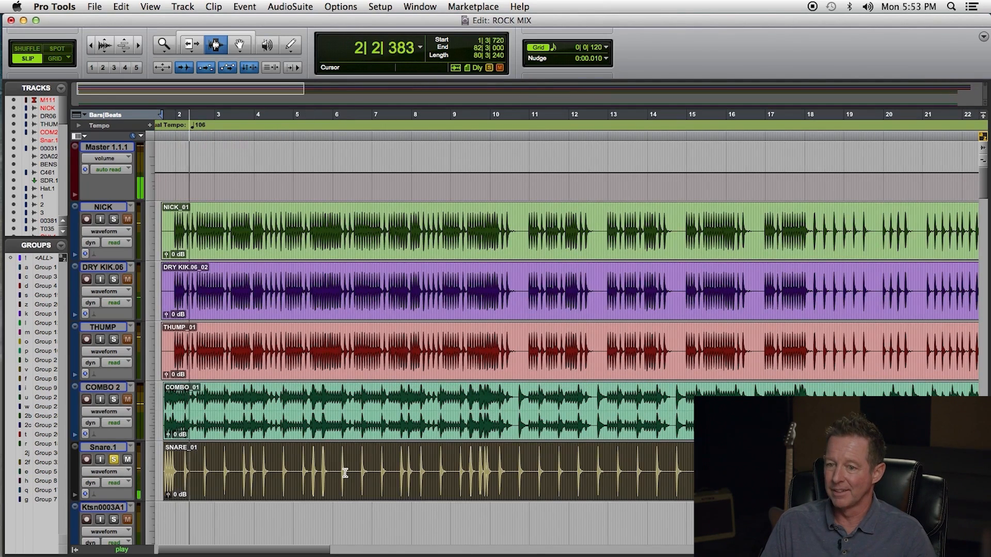
key(super+equal)
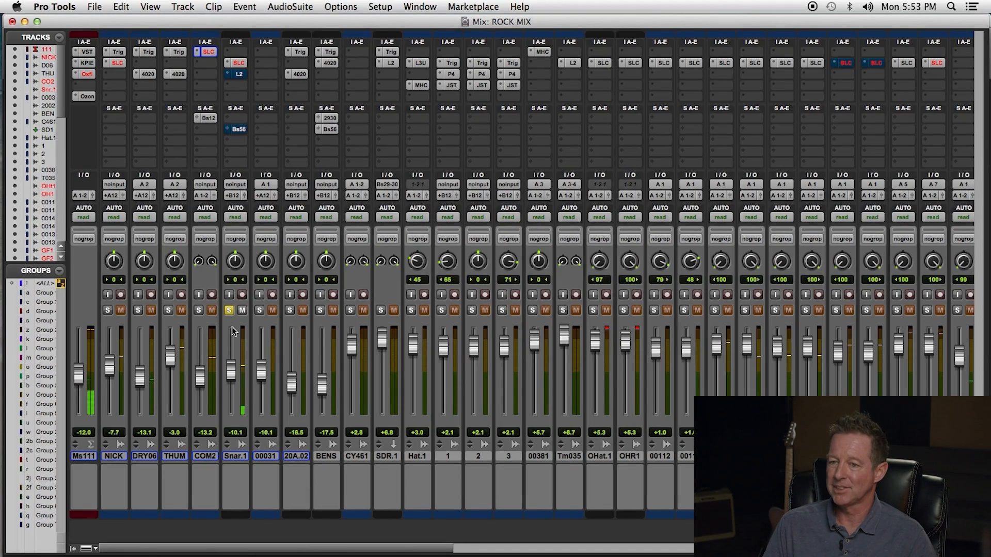
key(super+equal)
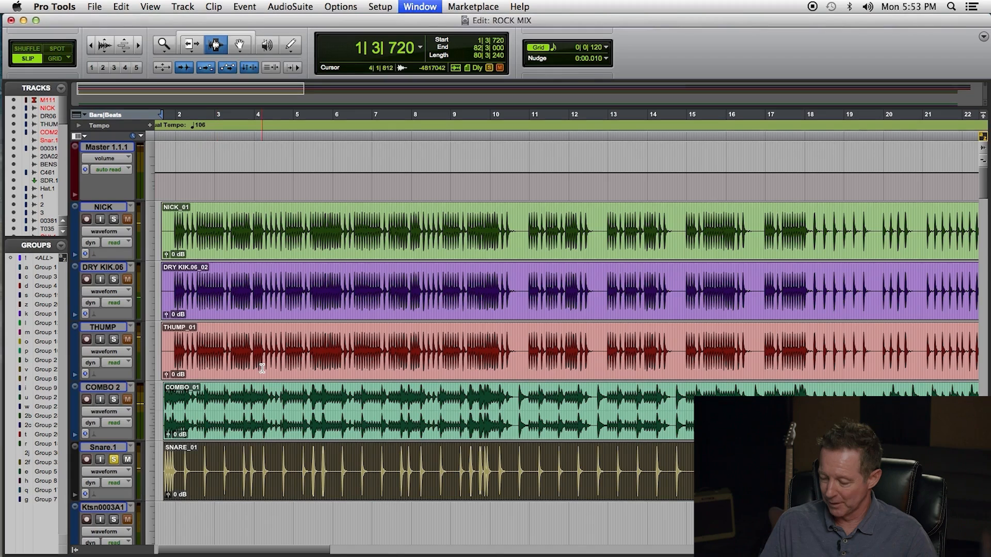
key(super+bracketleft)
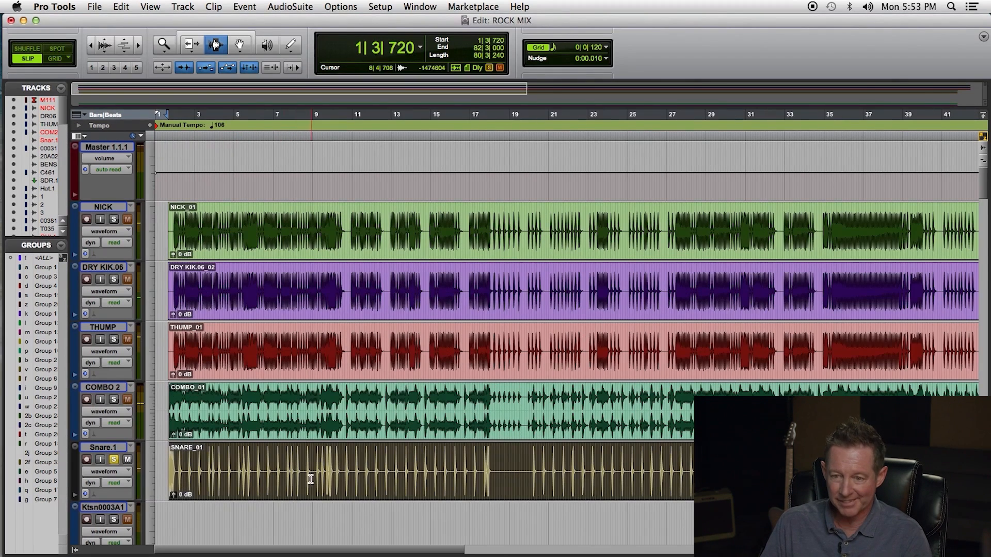
drag(984, 192, 975, 8)
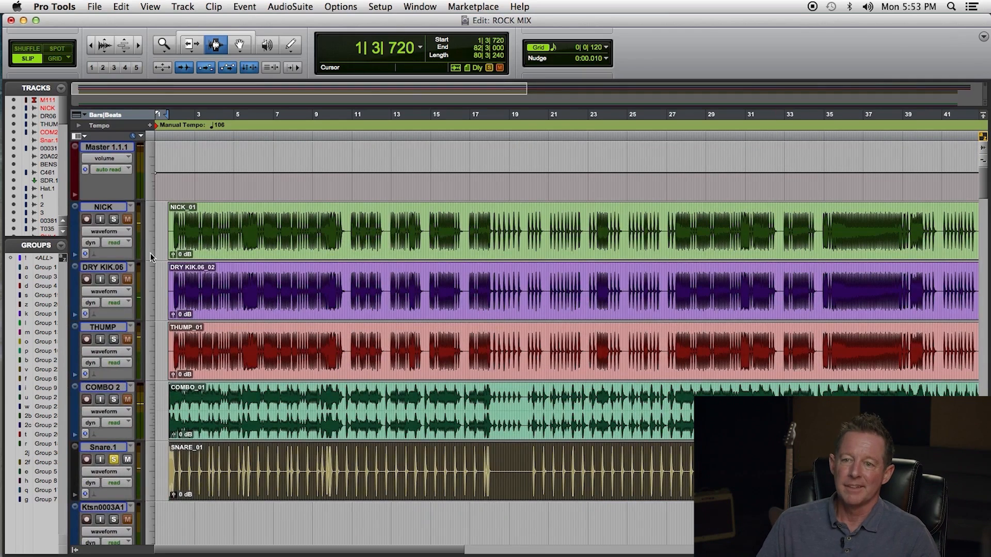
- Set all tracks to minimum height, then move the solo from Snr.1 to 0003 during playback
alt+click(148, 233)
alt+click(158, 214)
key(F8)
drag(292, 222, 259, 272)
key(space)
click(121, 234)
click(122, 221)
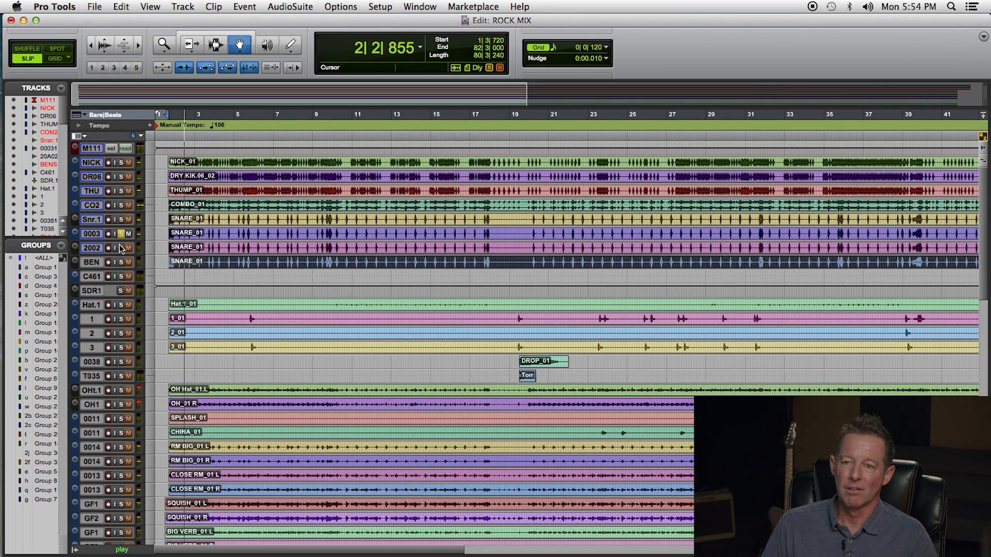
- Leave tracks 0003 and 20A.02 named as they are, and solo 2002 and BEN alongside 0003
double_click(92, 234)
click(516, 290)
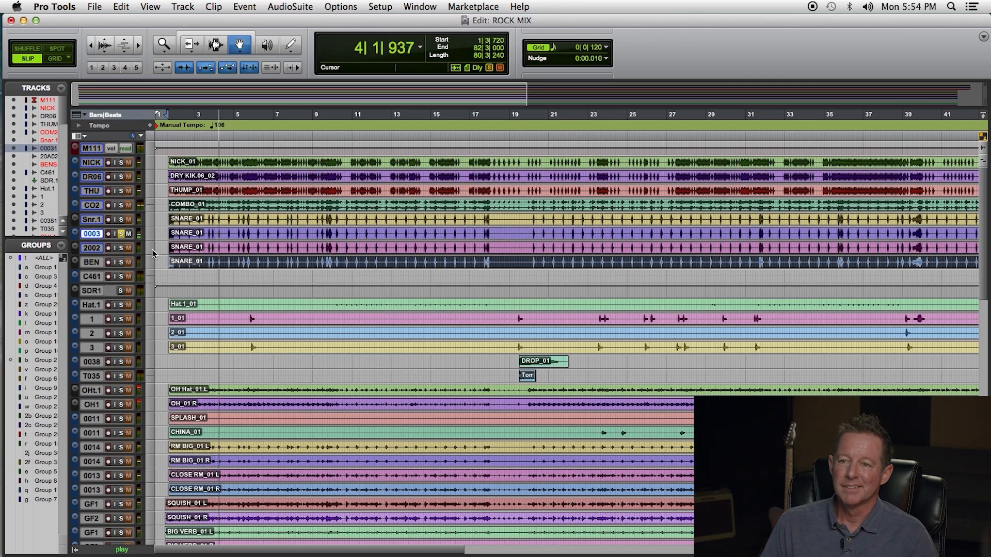
double_click(95, 250)
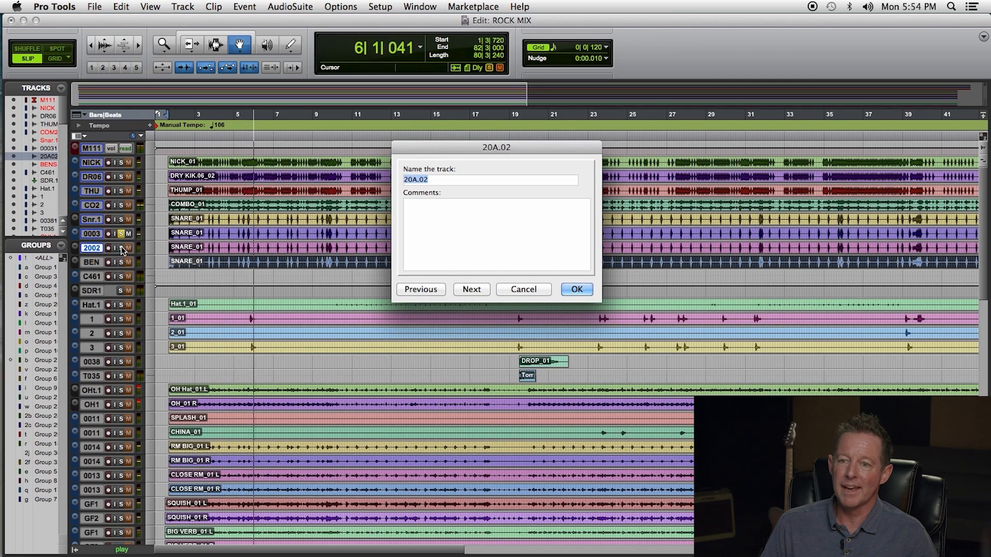
click(505, 286)
click(121, 248)
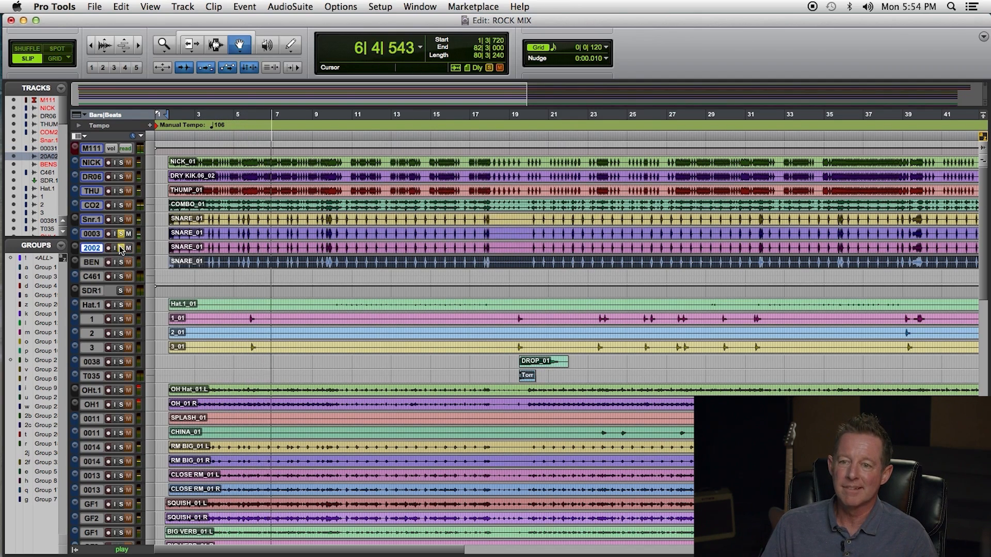
click(121, 262)
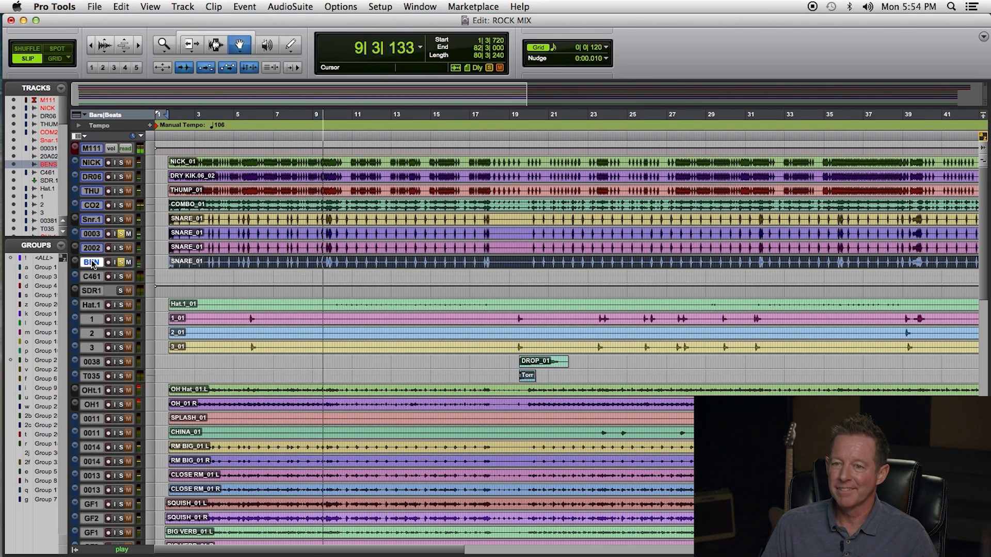
key(super+equal)
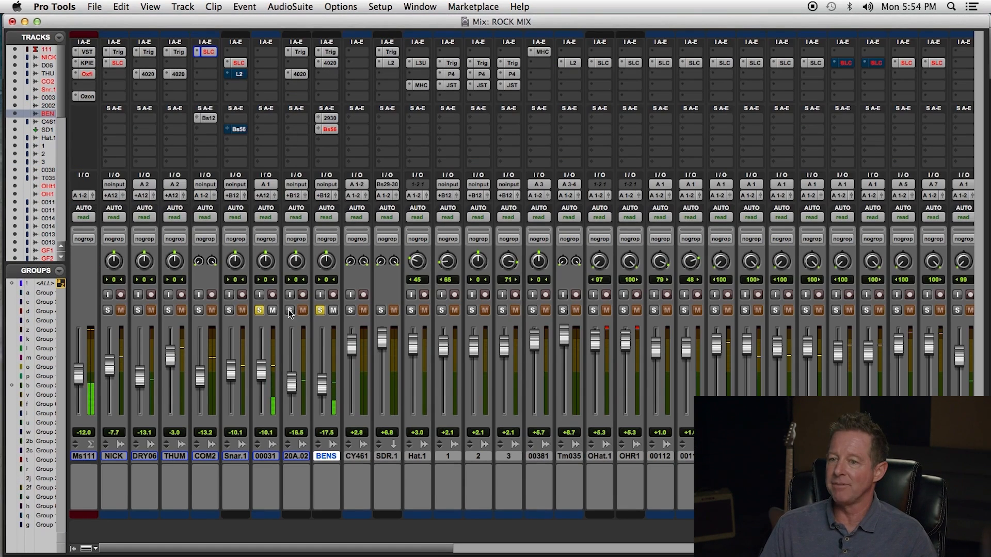
- Solo NICK, DRY06, THUM, 20A.02 and BENS, unsolo Snar.1 and 00031, then review BENS's Trigger
click(108, 311)
click(137, 311)
click(169, 310)
key(shift+super+g)
click(227, 311)
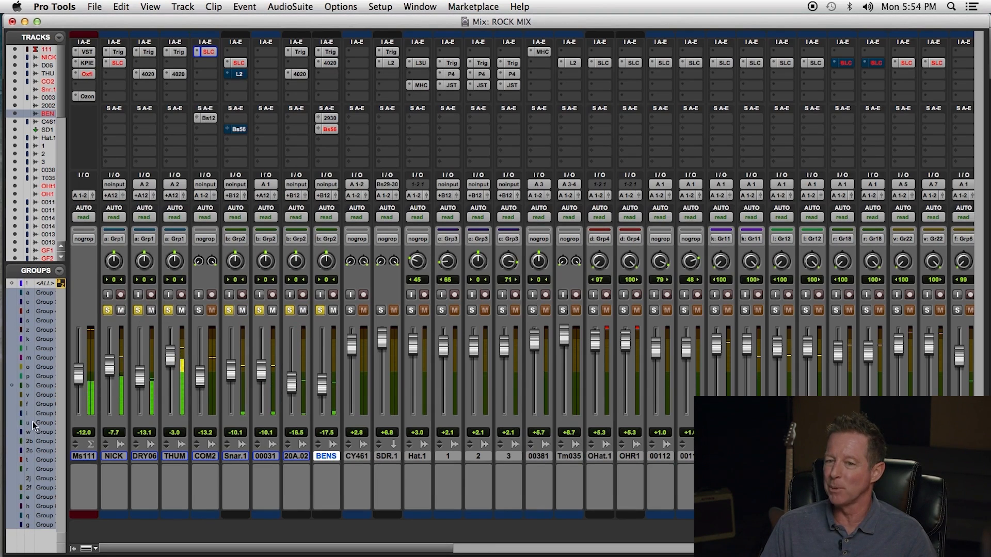
key(shift+super+g)
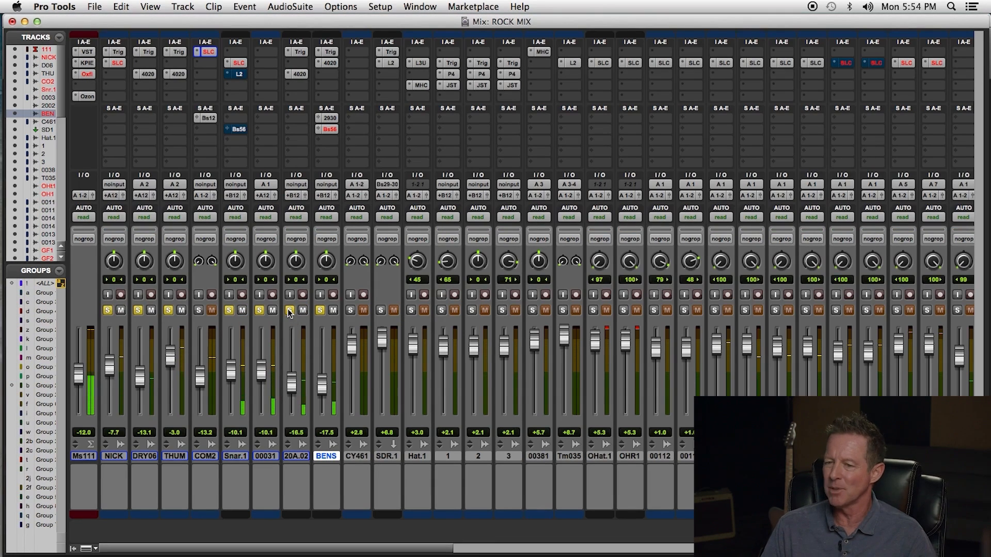
click(260, 310)
click(229, 310)
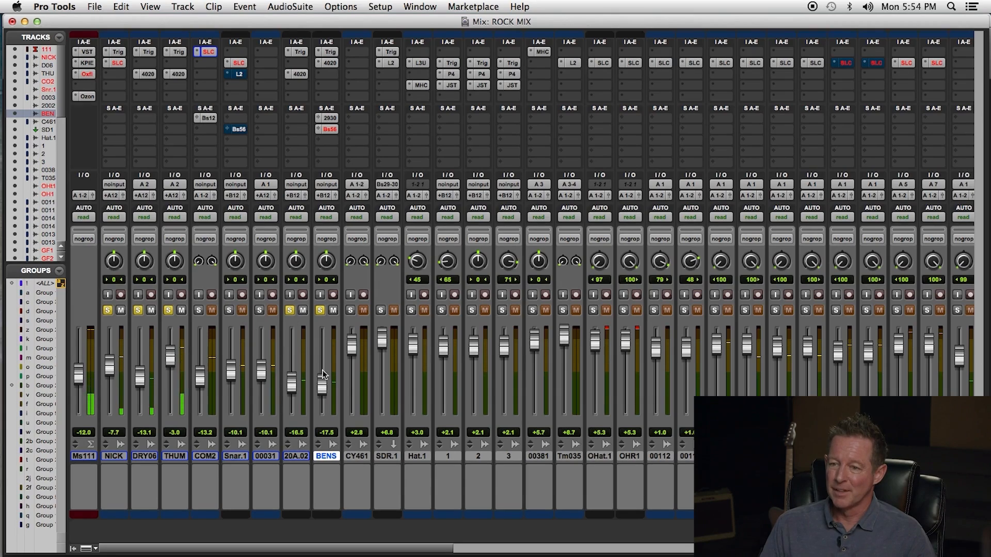
click(330, 52)
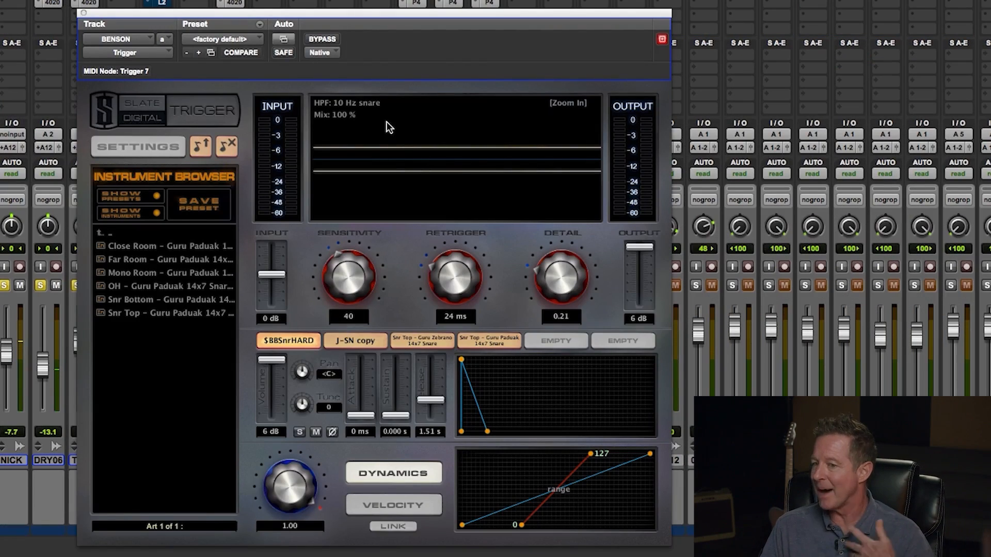
click(83, 12)
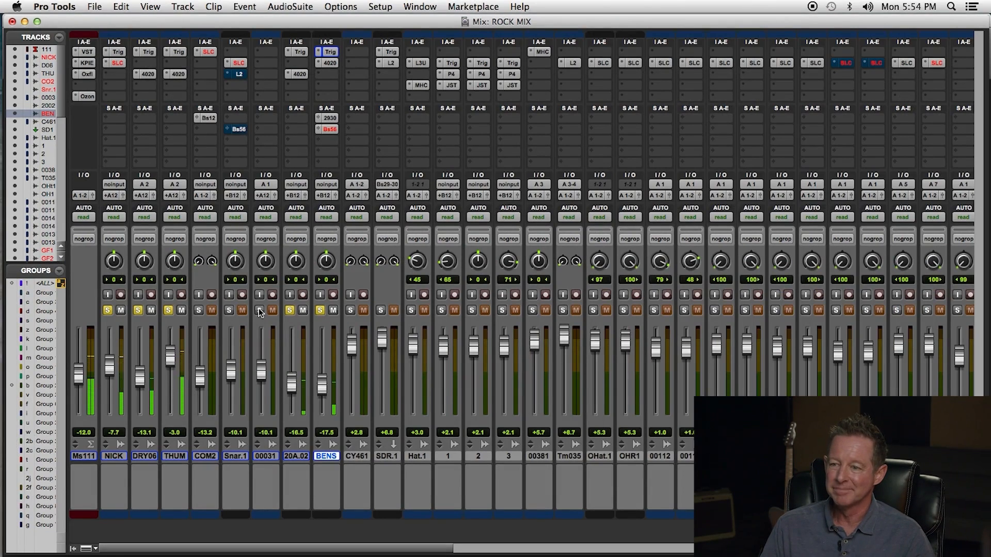
- Rename tracks 00112, 0011 and the two 0014 tracks to 111, 11111, 2222 and 22222
double_click(655, 456)
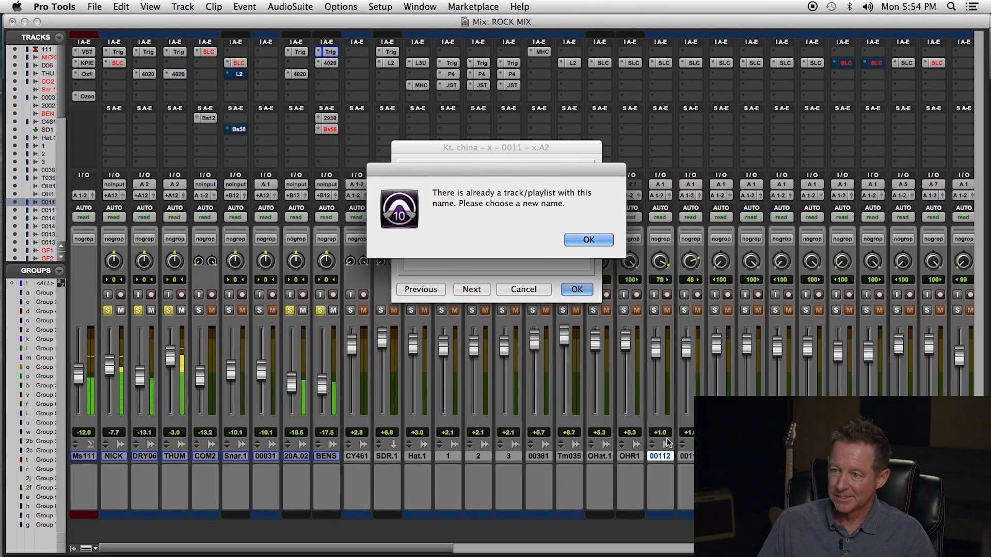
click(592, 239)
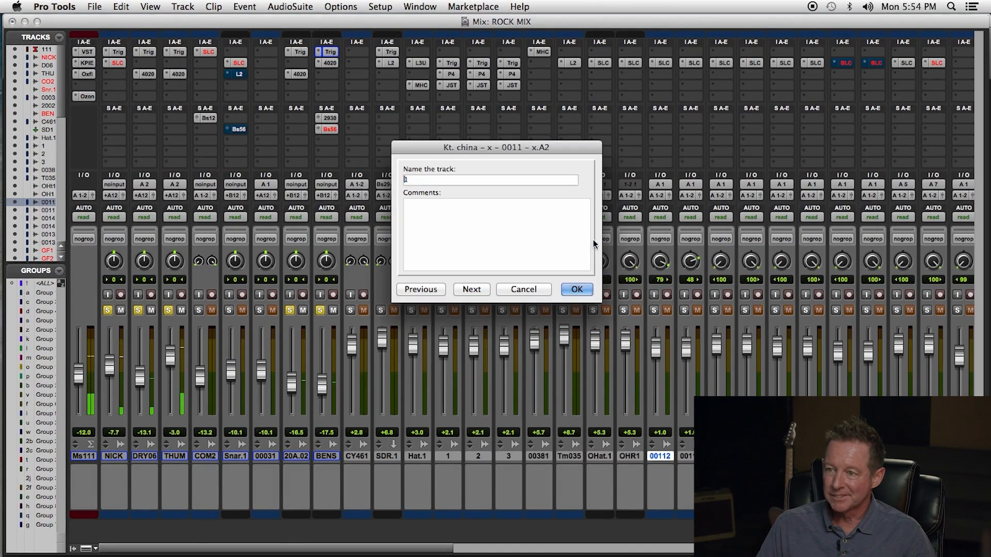
click(533, 289)
double_click(663, 457)
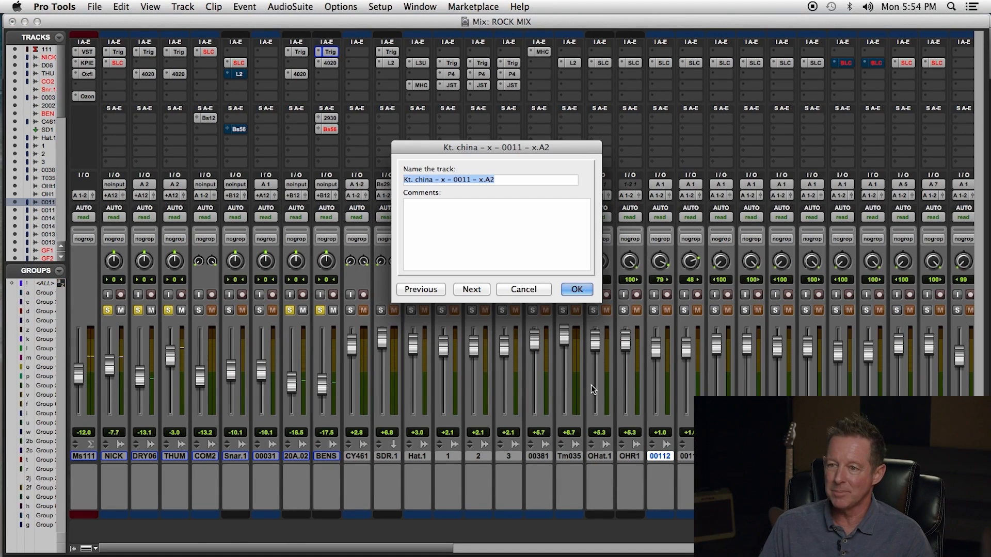
text(111)
key(Return)
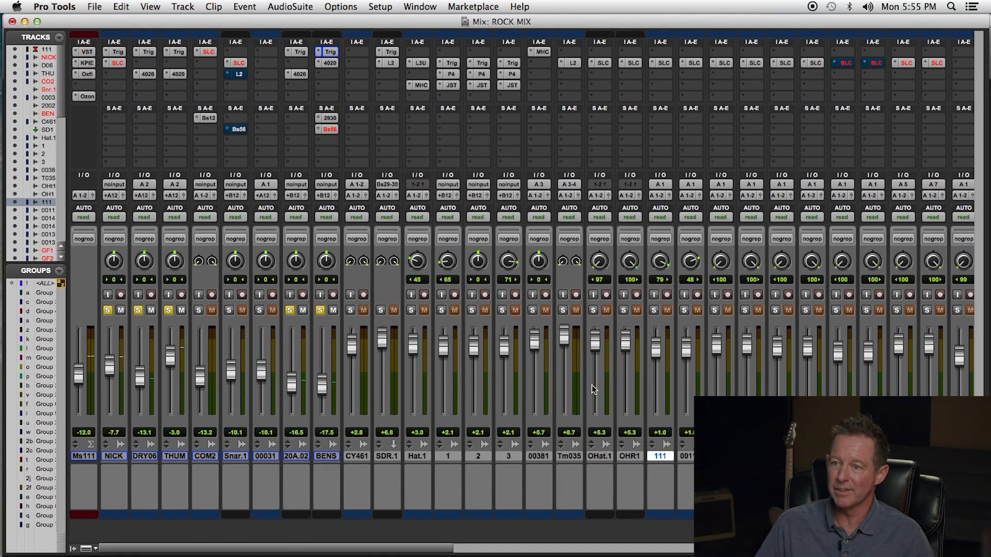
double_click(688, 457)
text(11111)
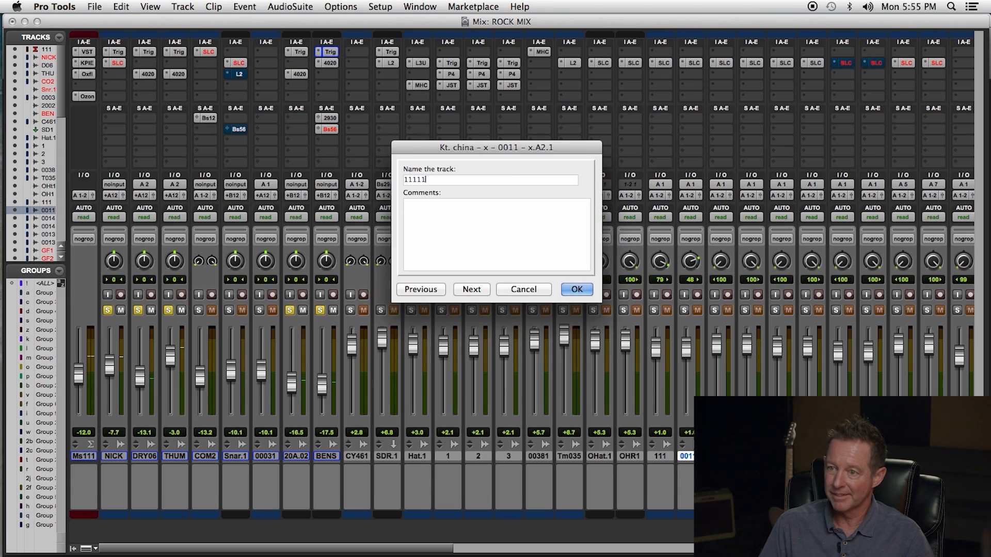
key(Return)
double_click(721, 457)
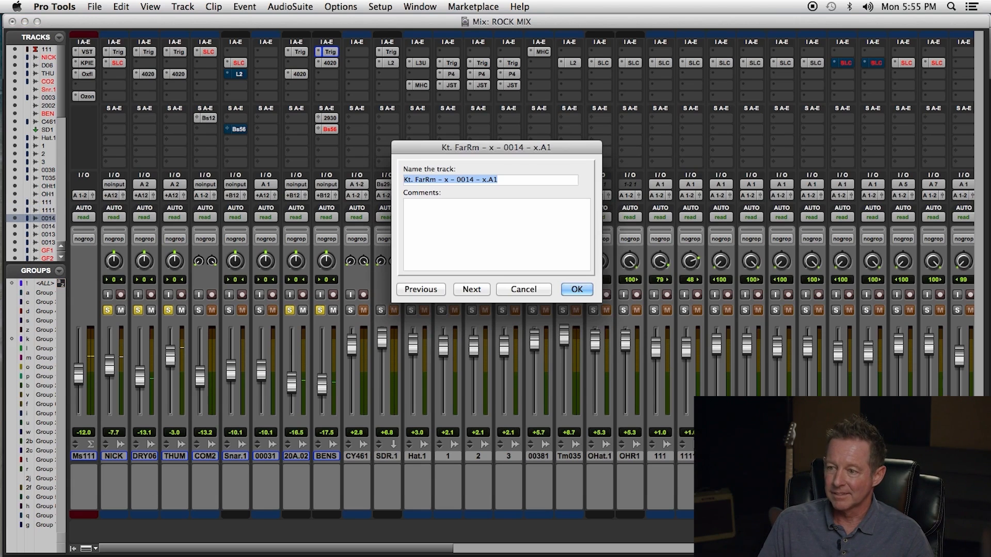
text(2222)
key(Return)
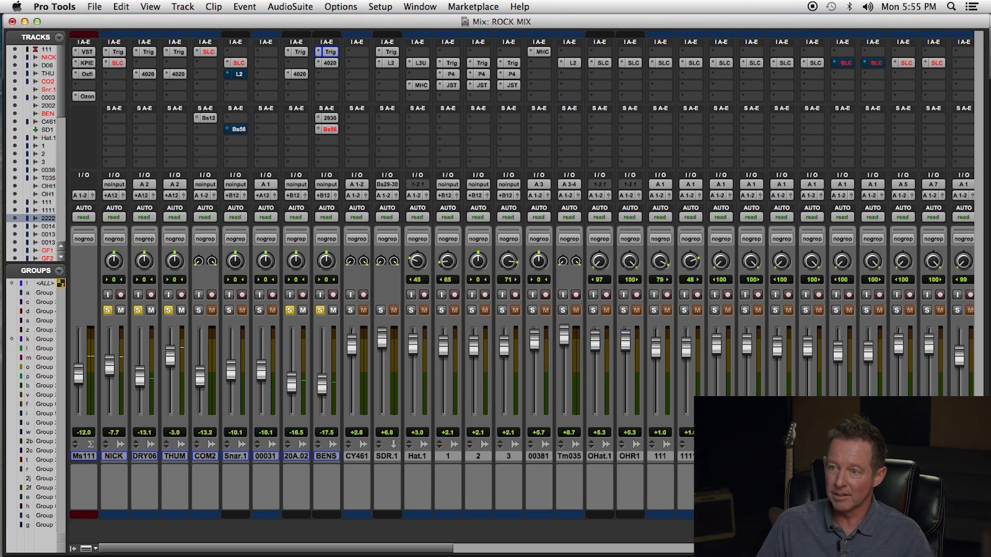
double_click(751, 456)
text(22222)
key(Return)
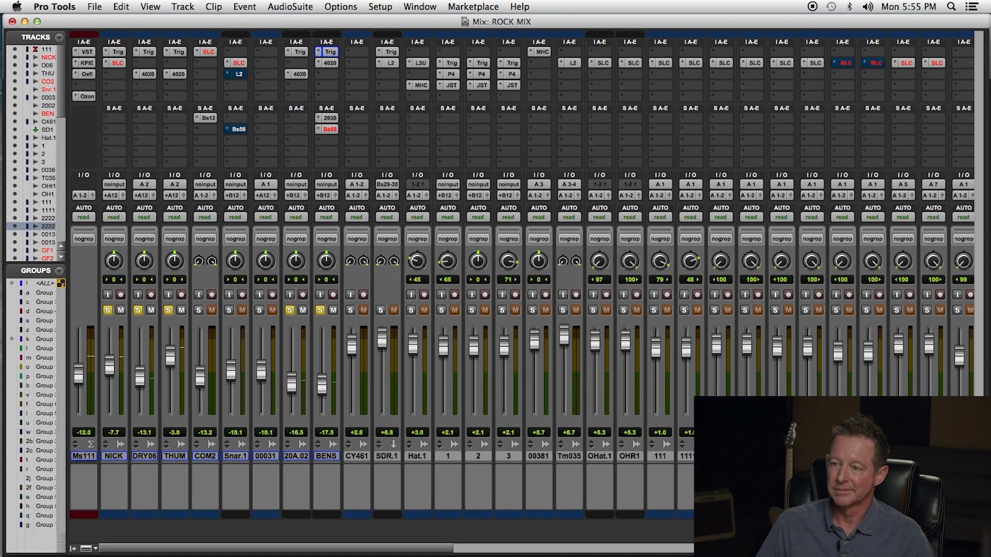
- Rename the two 0013 tracks and GF1 to 33, 5555 and 55555
double_click(782, 456)
text(33)
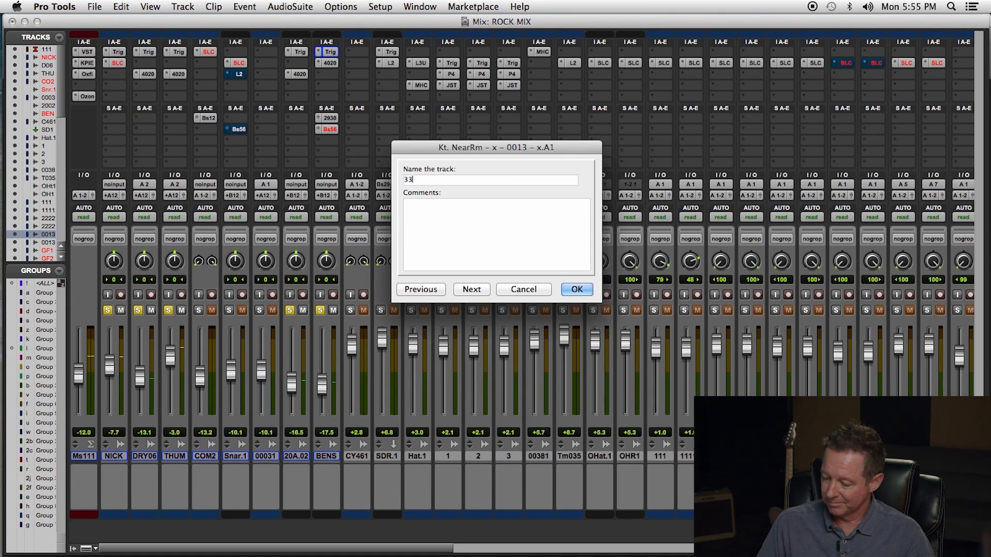
key(Return)
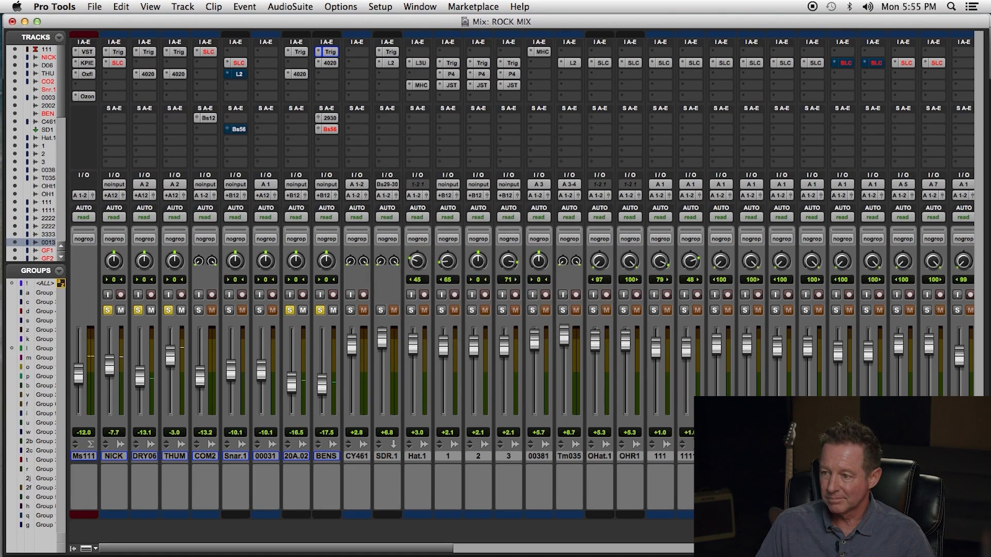
double_click(812, 456)
text(5)
key(Return)
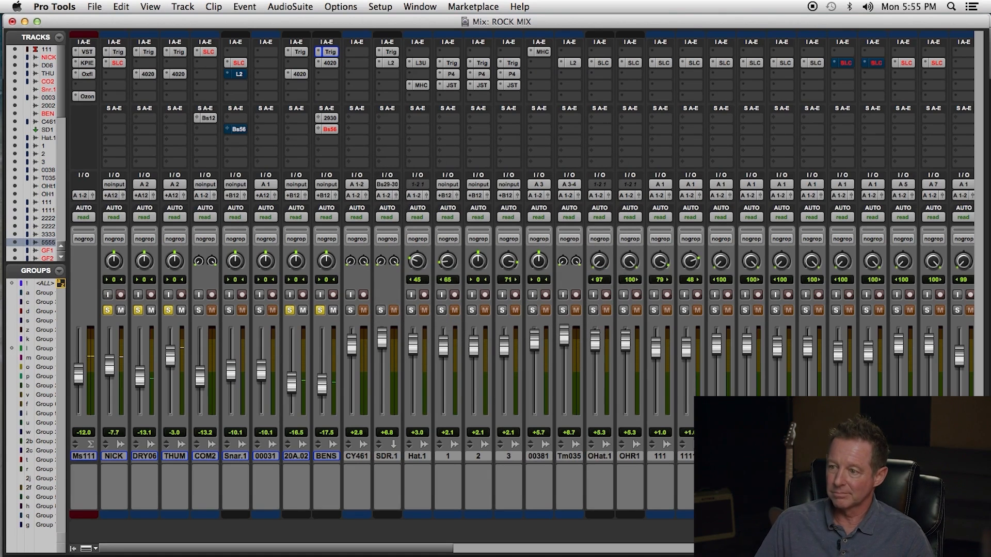
double_click(842, 456)
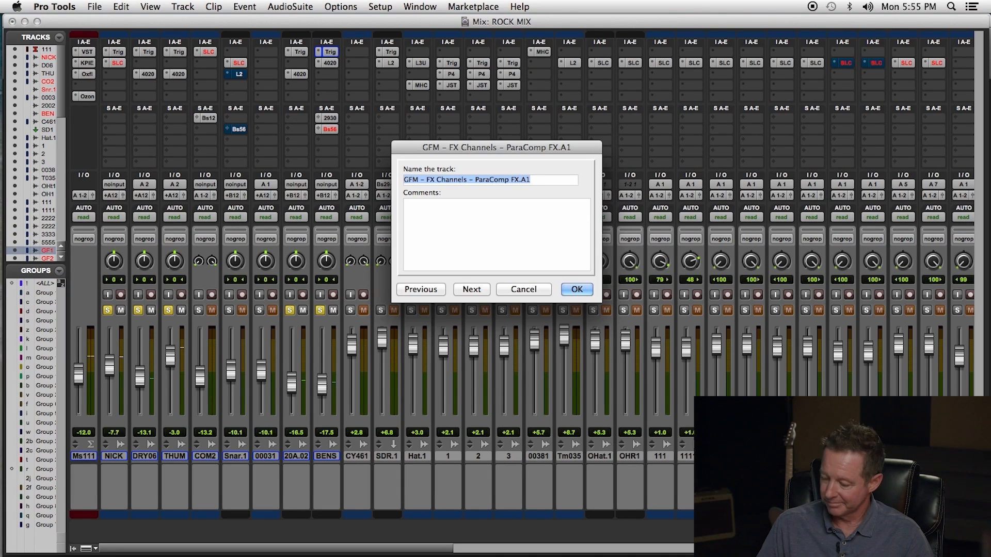
text(55555)
key(Return)
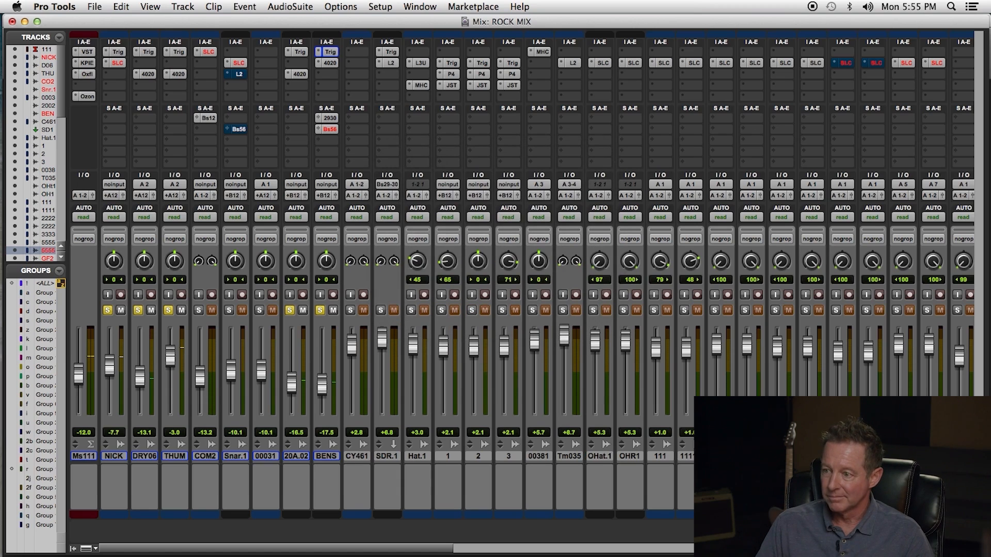
- Rename GF2 and the Drum Reverb A1 and A2 channels to 66666, 77777 and 8888
double_click(873, 456)
text(6666)
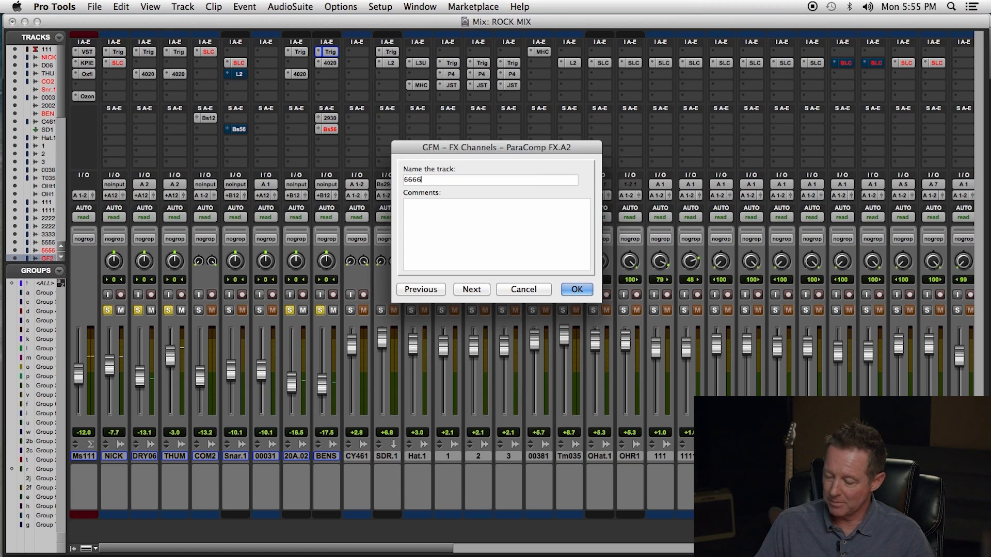
key(Return)
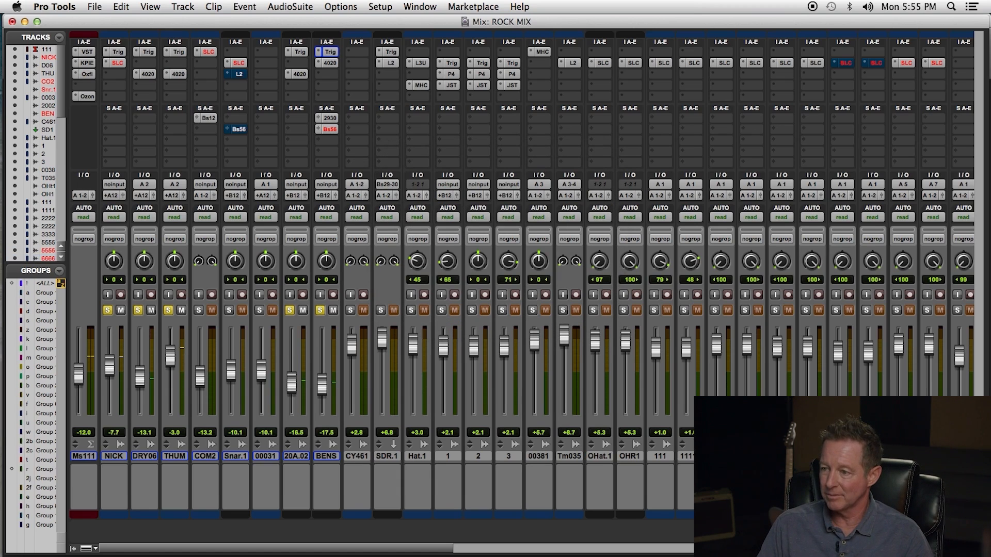
double_click(903, 457)
text(77777)
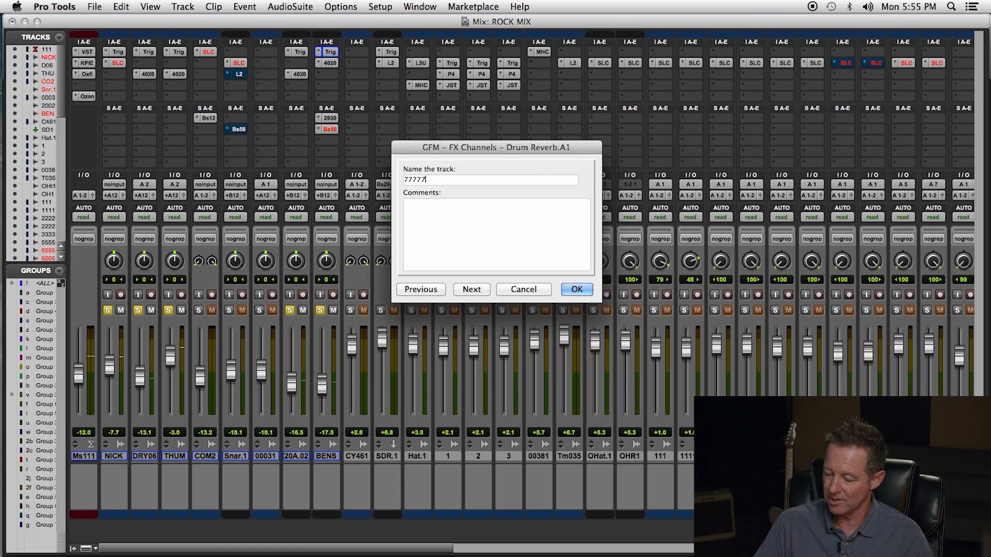
key(Return)
double_click(934, 456)
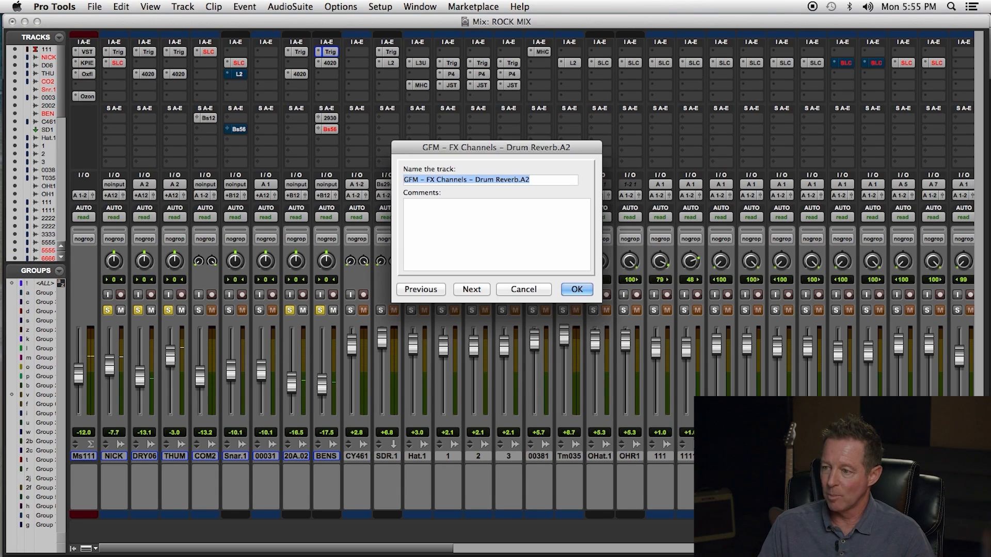
text(8888)
key(Return)
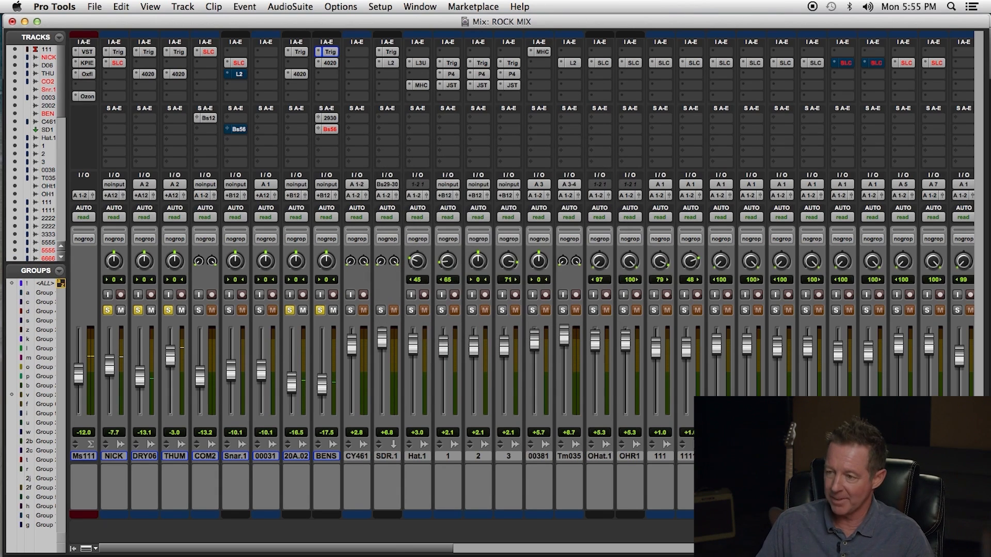
drag(427, 550, 541, 550)
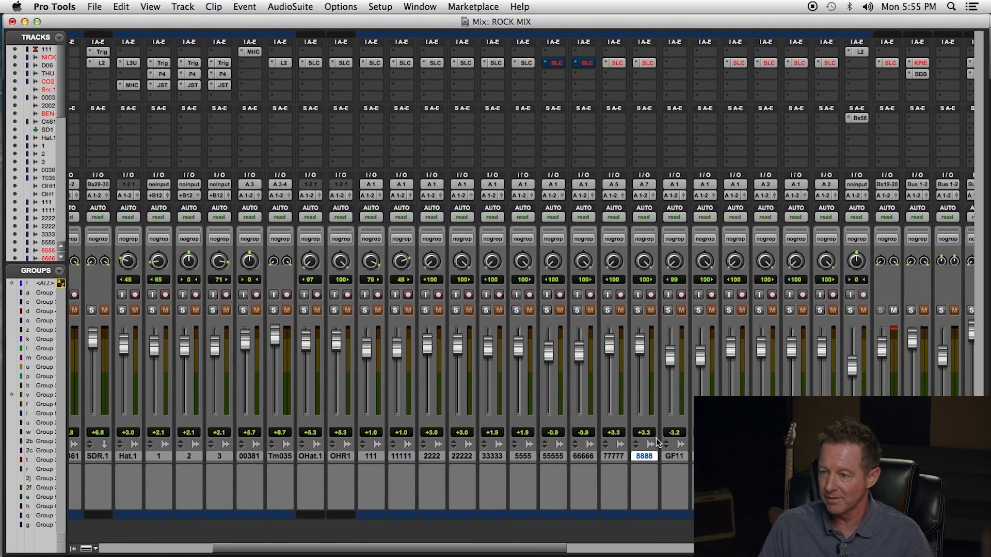
double_click(680, 457)
text(5)
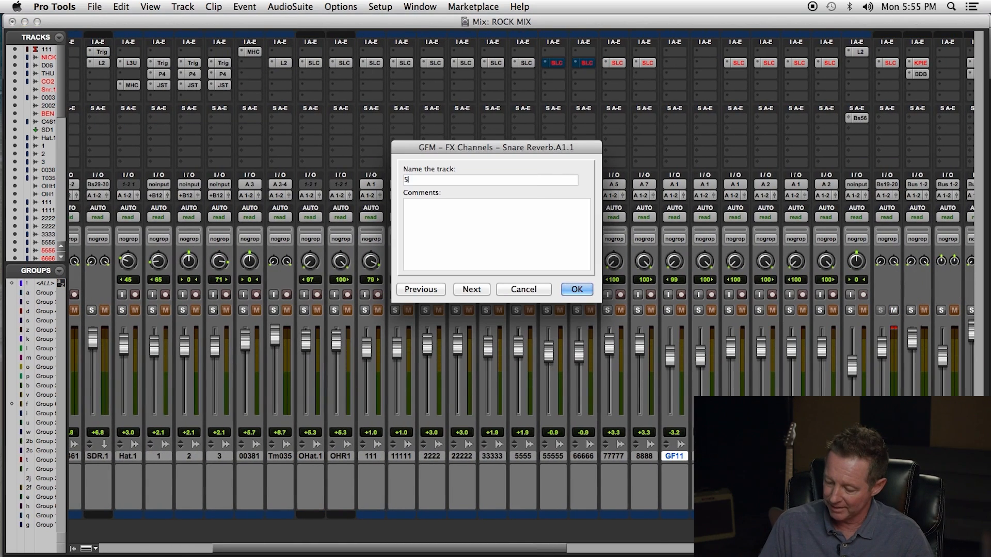
key(Return)
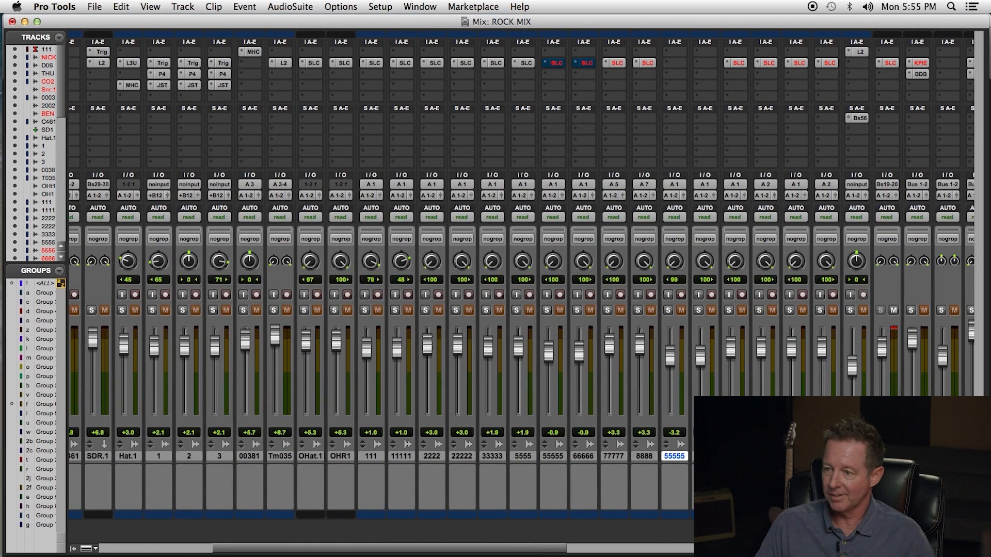
double_click(705, 456)
text(88888888)
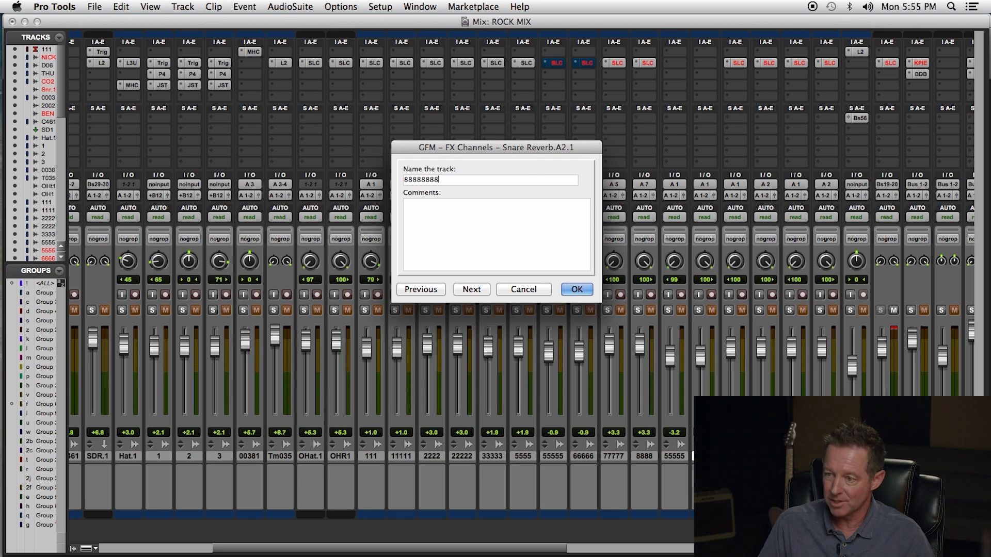
key(Return)
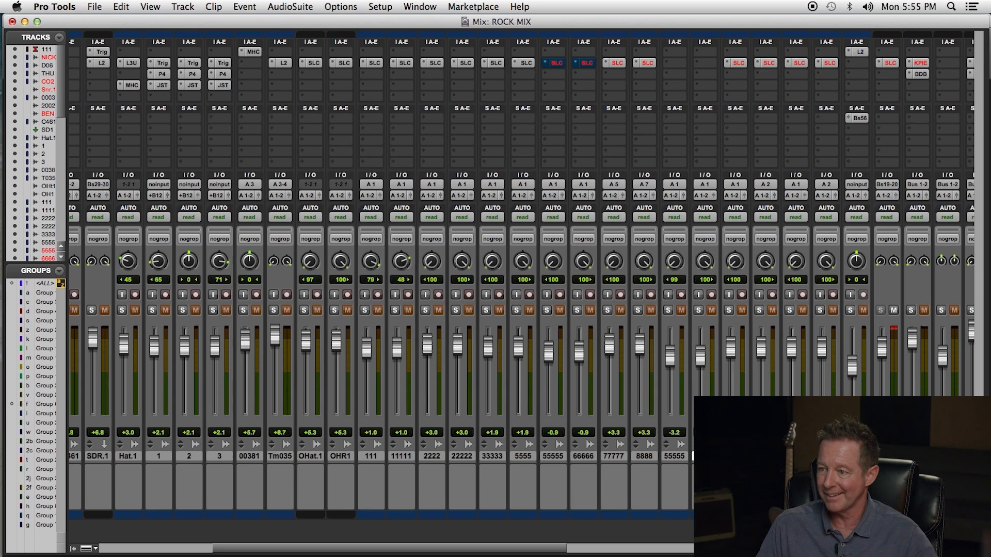
double_click(735, 456)
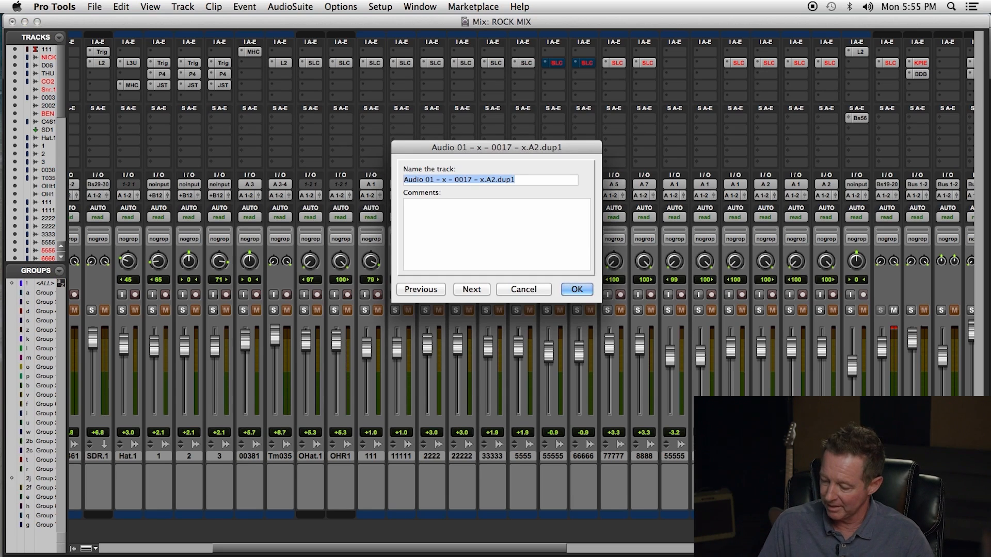
text(6666666666)
key(Return)
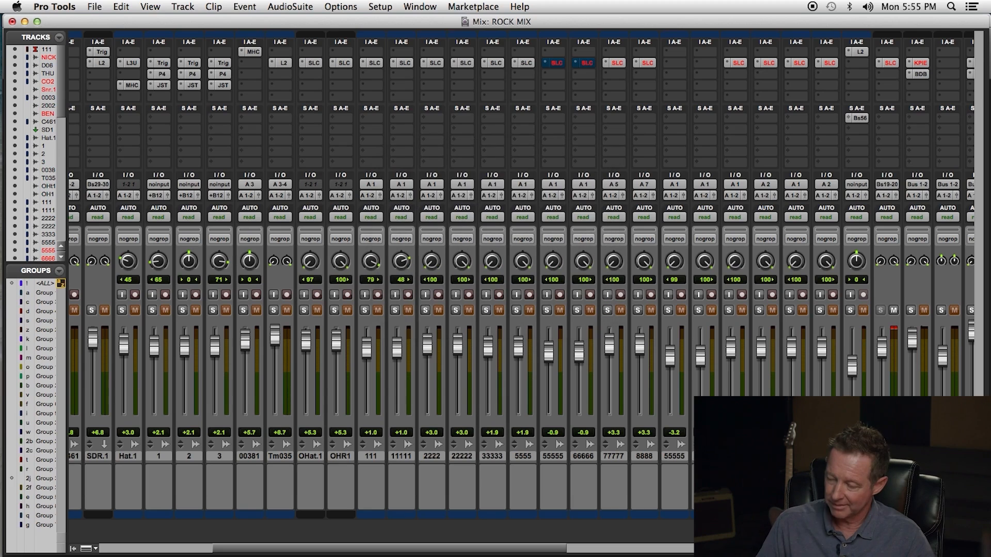
double_click(796, 456)
text(88884255401)
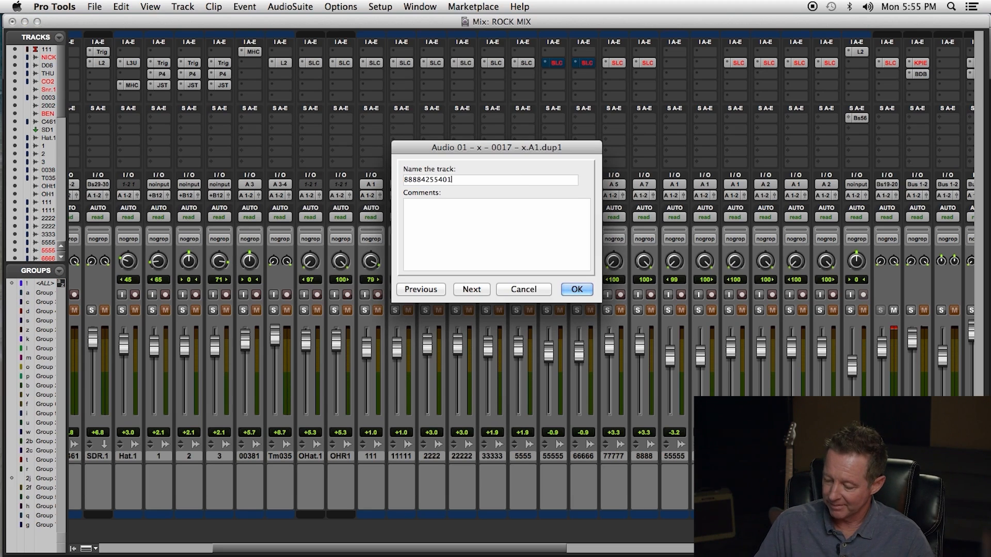
key(Return)
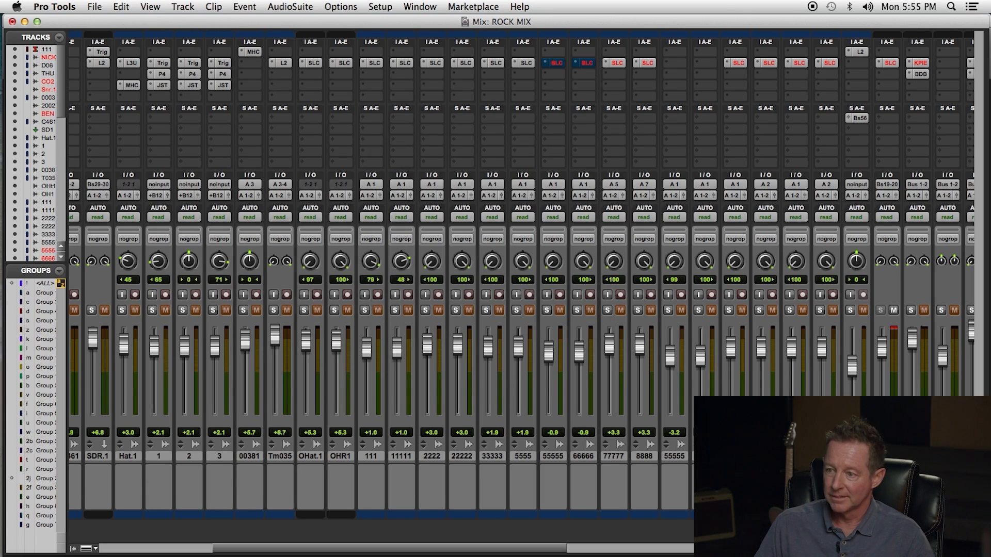
double_click(826, 456)
text(258784)
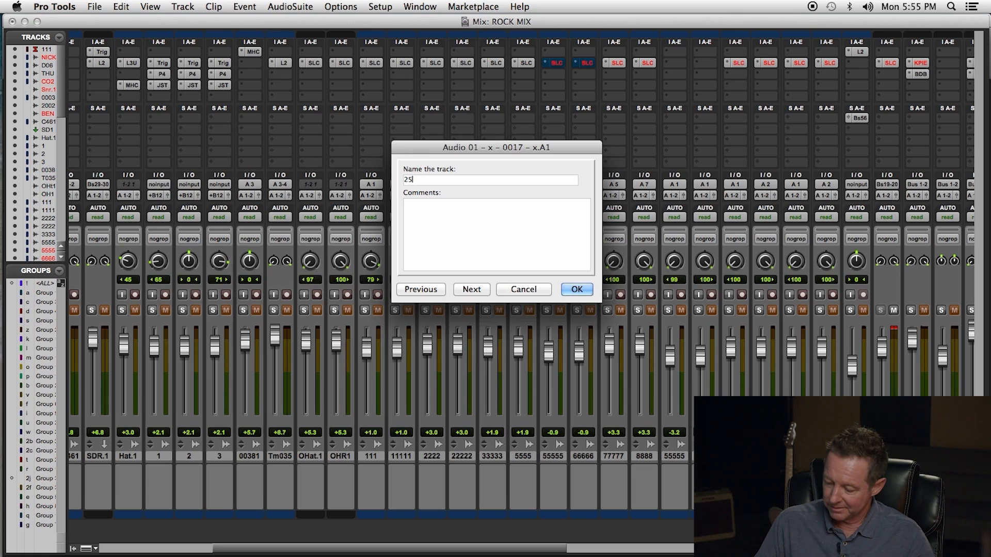
key(Return)
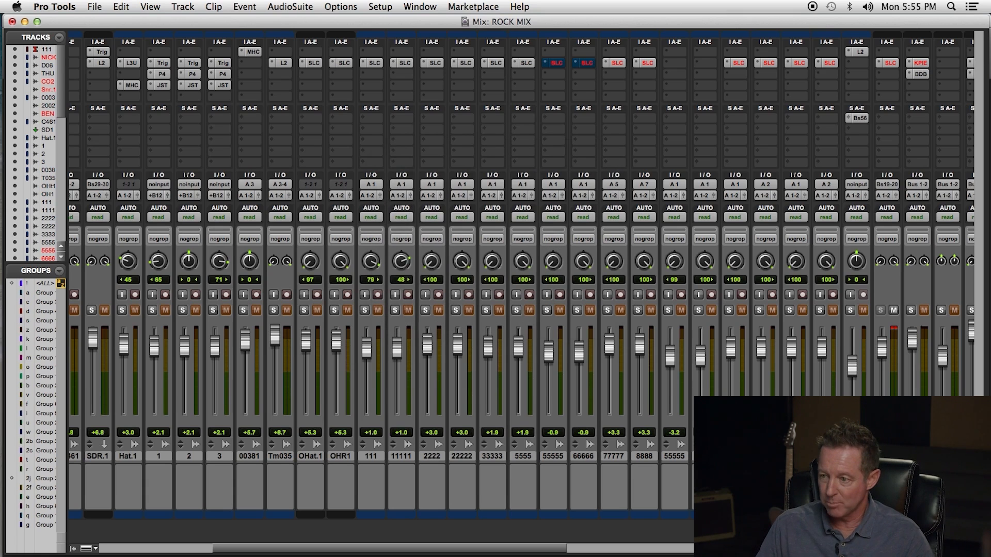
double_click(826, 456)
text(558966521)
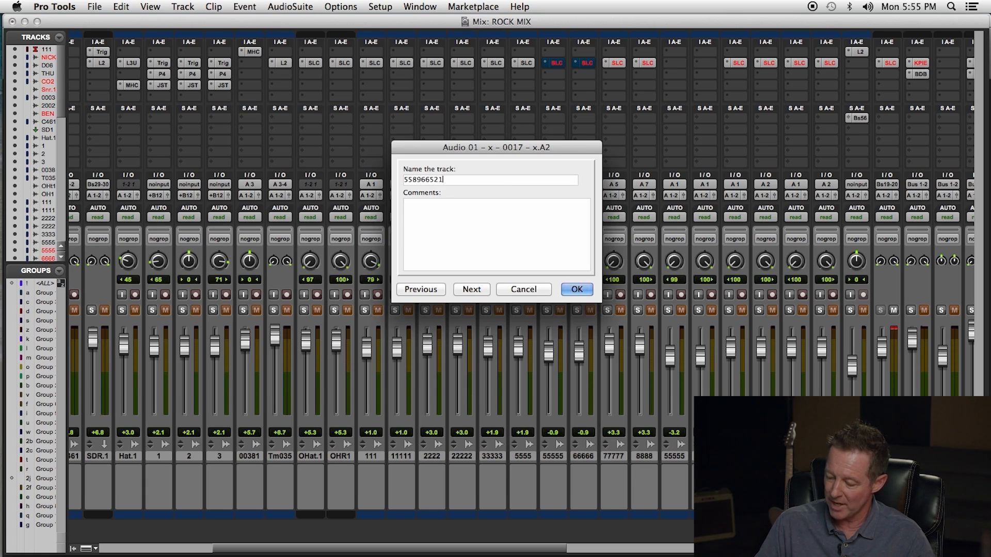
key(Return)
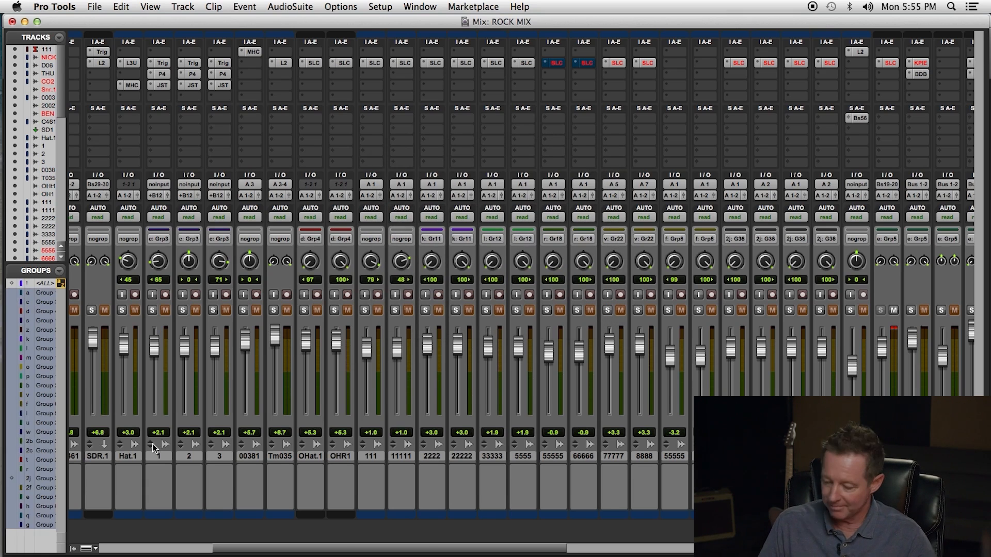
key(super+equal)
click(208, 433)
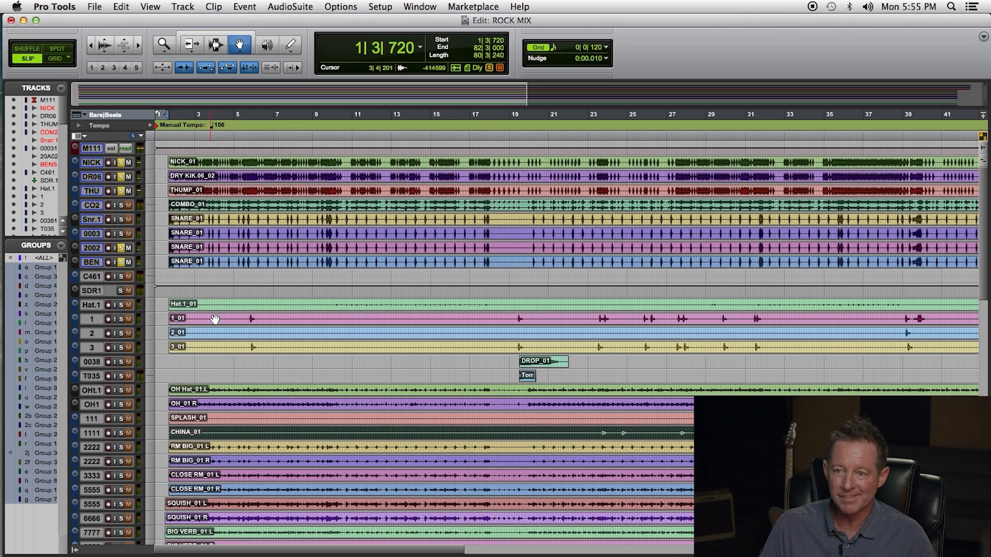
click(213, 45)
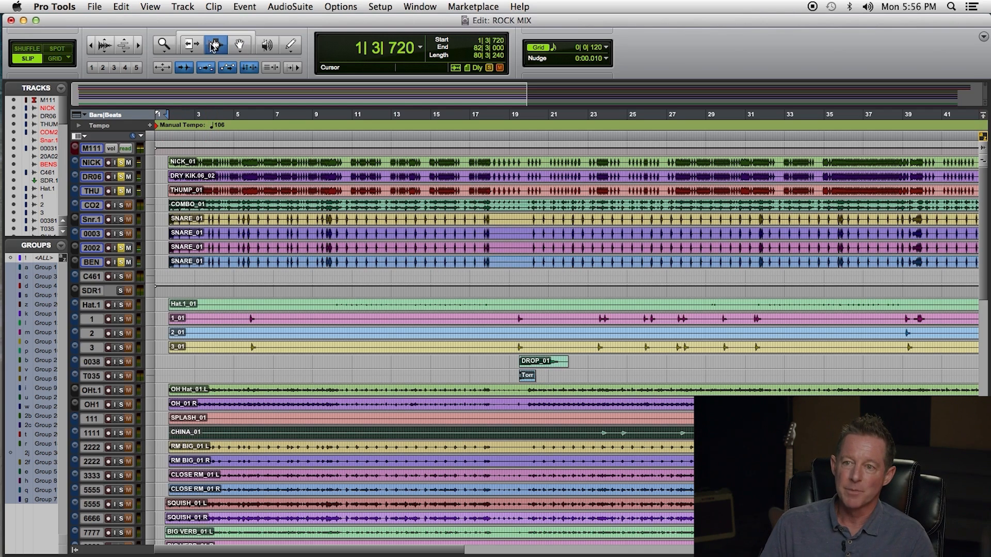
double_click(93, 235)
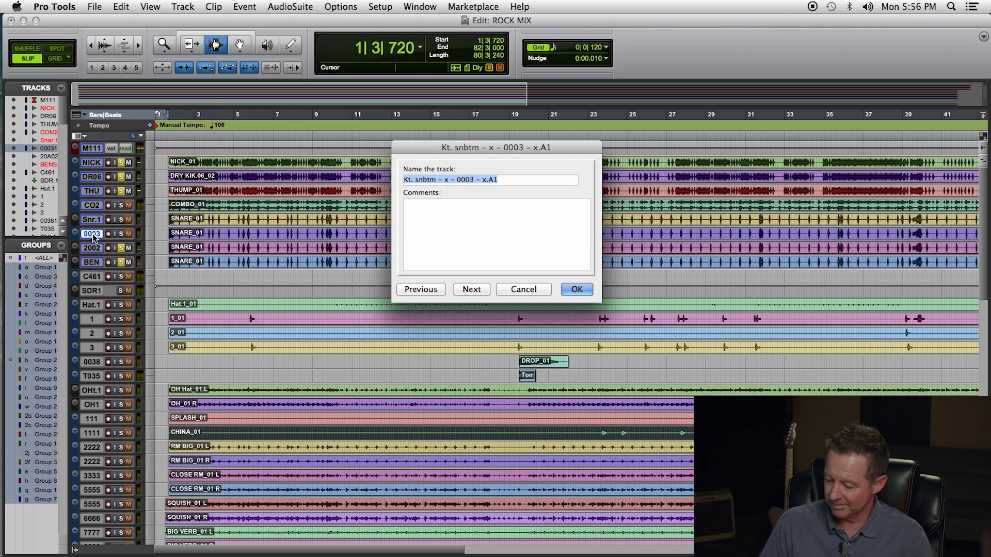
text(541545454545454545)
key(Return)
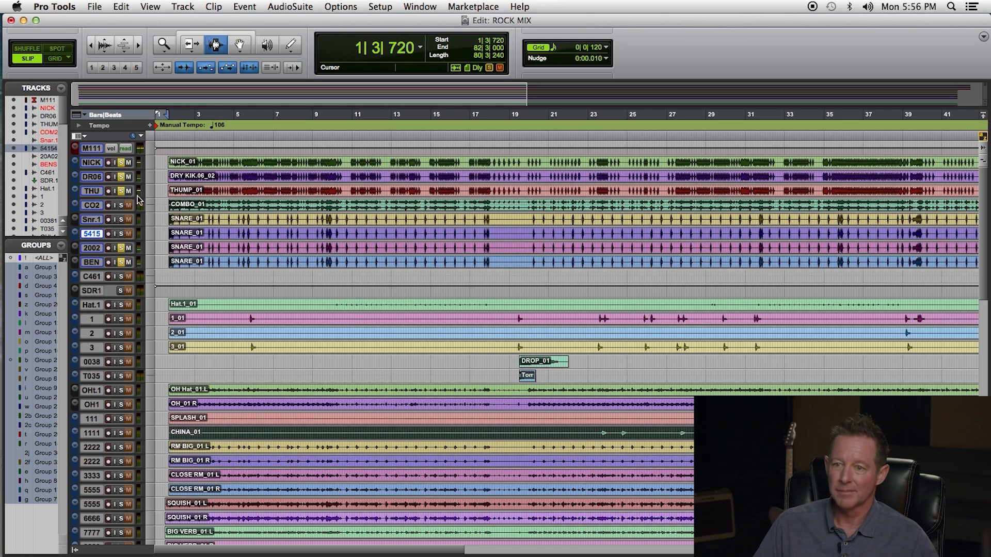
click(211, 234)
key(space)
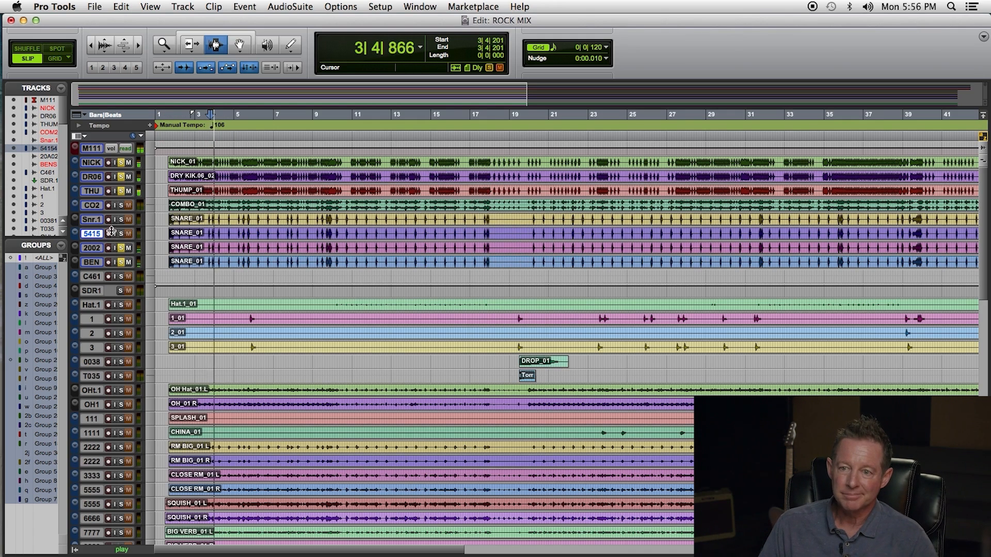
click(217, 236)
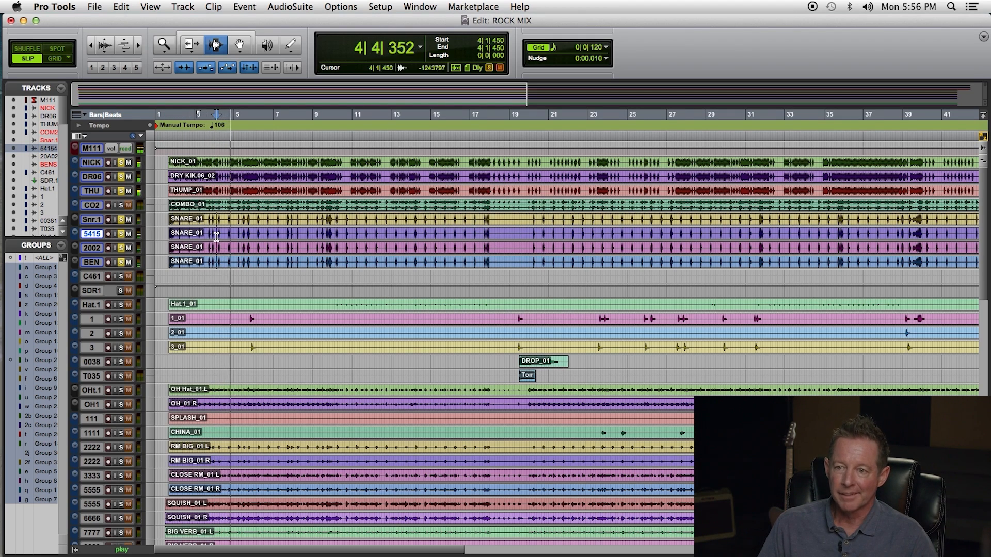
- In the mixer, clear all solos, save the session, and solo only Hat.1
key(super+equal)
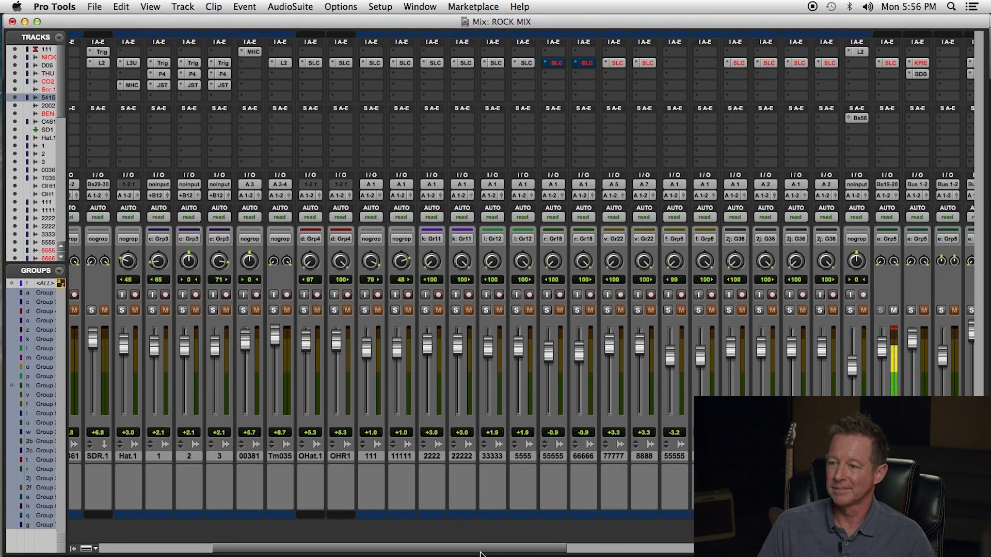
drag(512, 550, 298, 543)
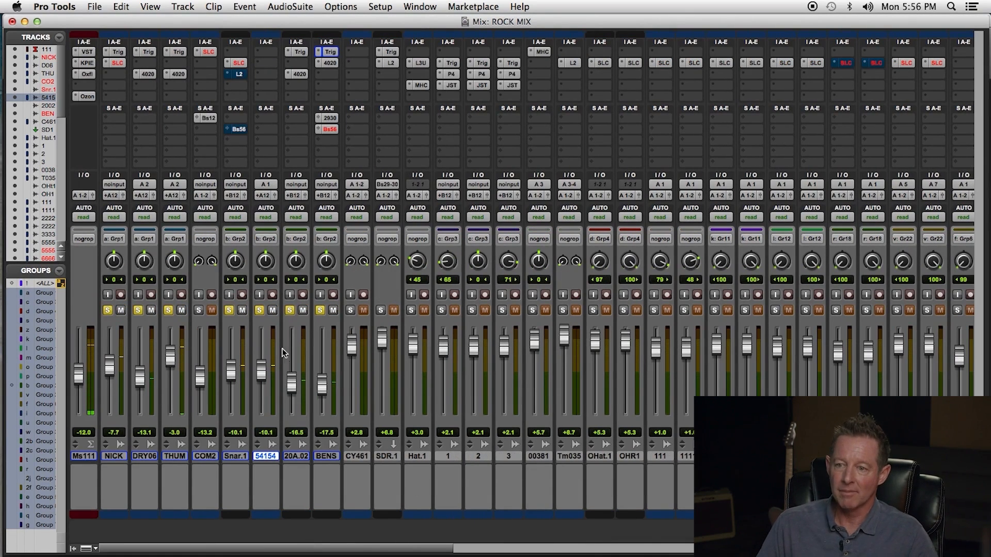
alt+click(289, 312)
key(super+s)
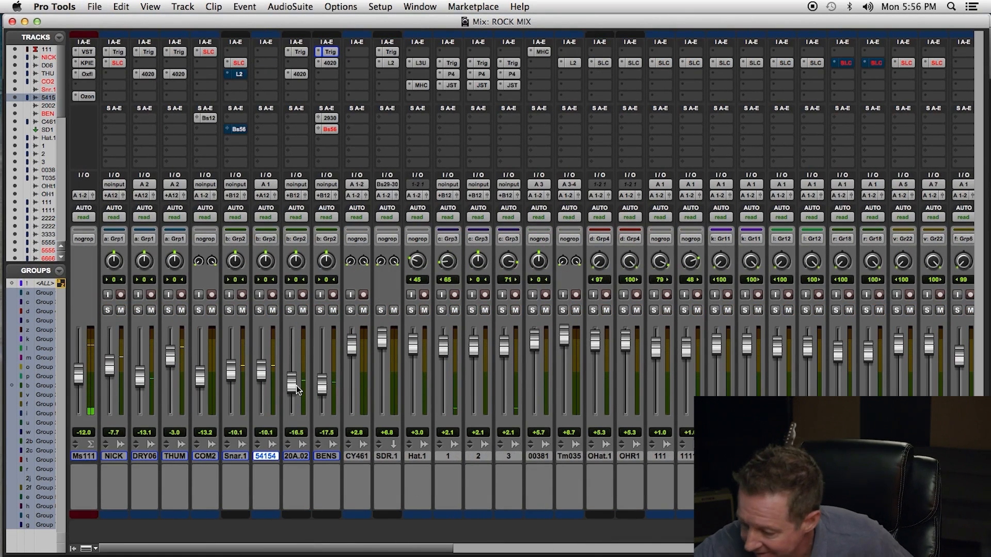
click(411, 310)
- Open the L3 Ultramaximizer on Hat.1 and move its window lower down
click(421, 63)
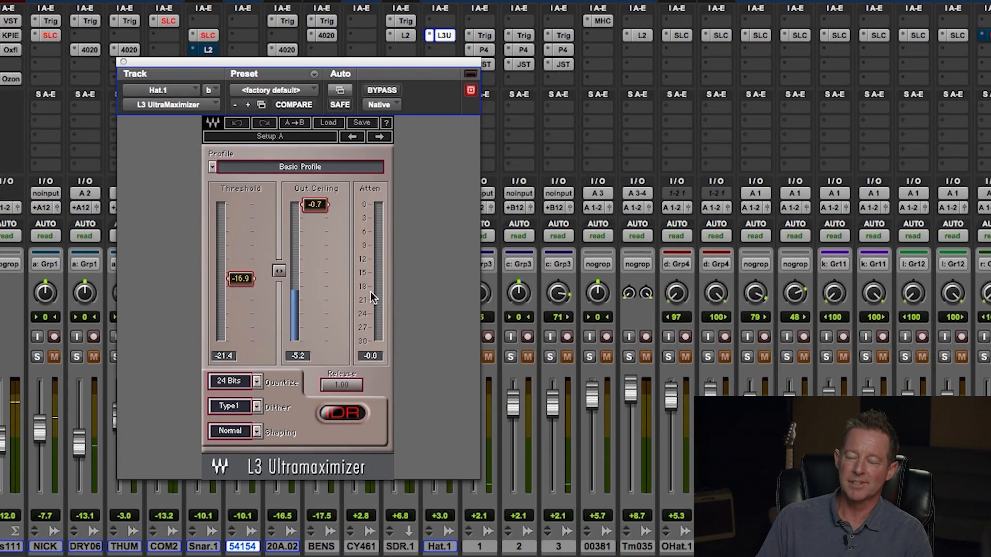
key(super+equal)
key(space)
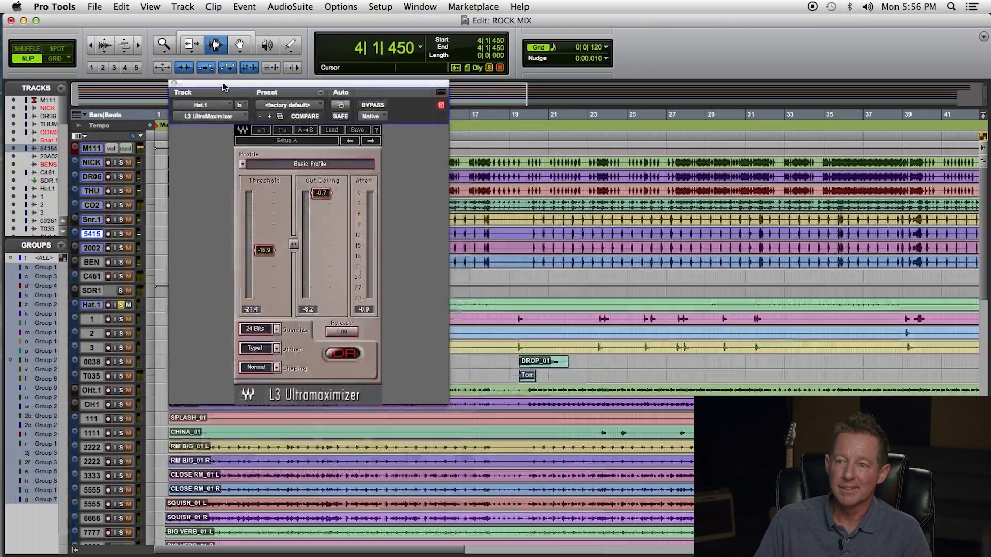
drag(187, 61, 378, 556)
- Play from bar 10 with the L3 window moved aside over the mixer
click(336, 304)
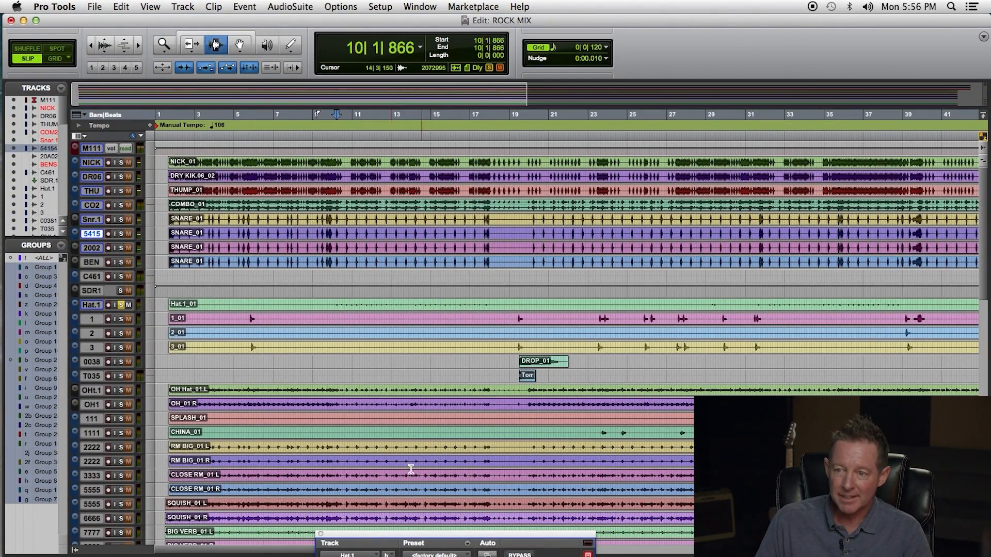
key(space)
drag(406, 535, 525, 92)
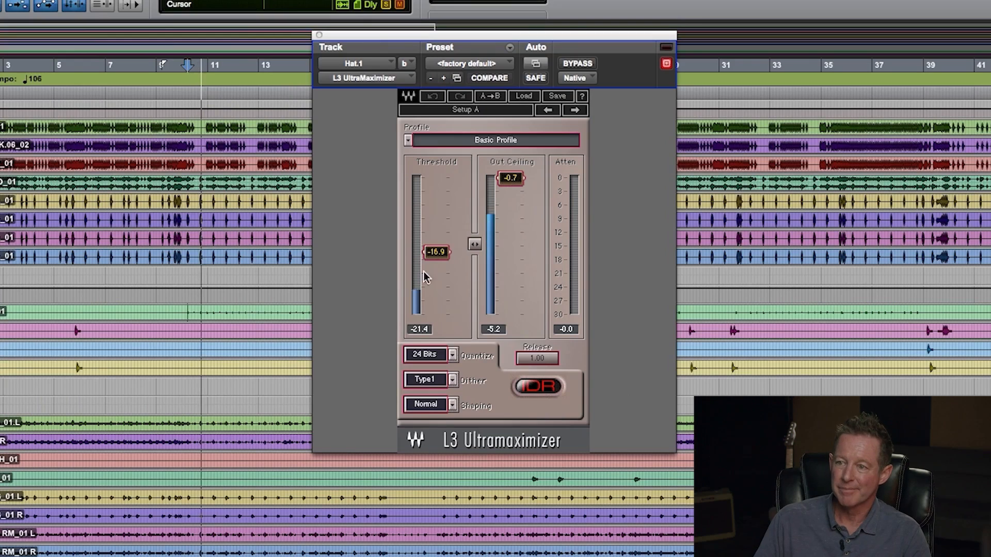
key(super+equal)
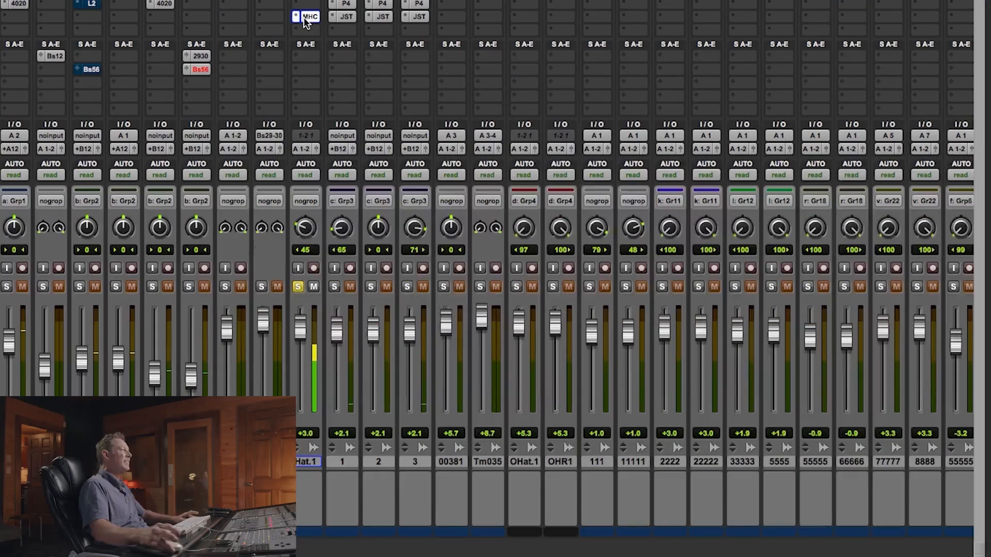
- Open the ChannelStrip on Hat.1 and leave Hat.1 soloed on its own
click(303, 17)
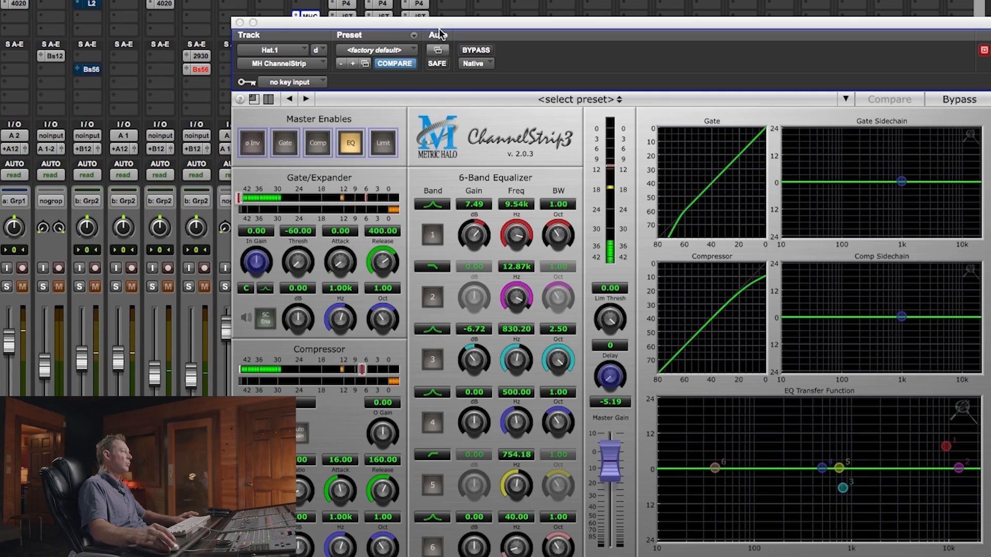
drag(443, 27, 636, 9)
click(334, 287)
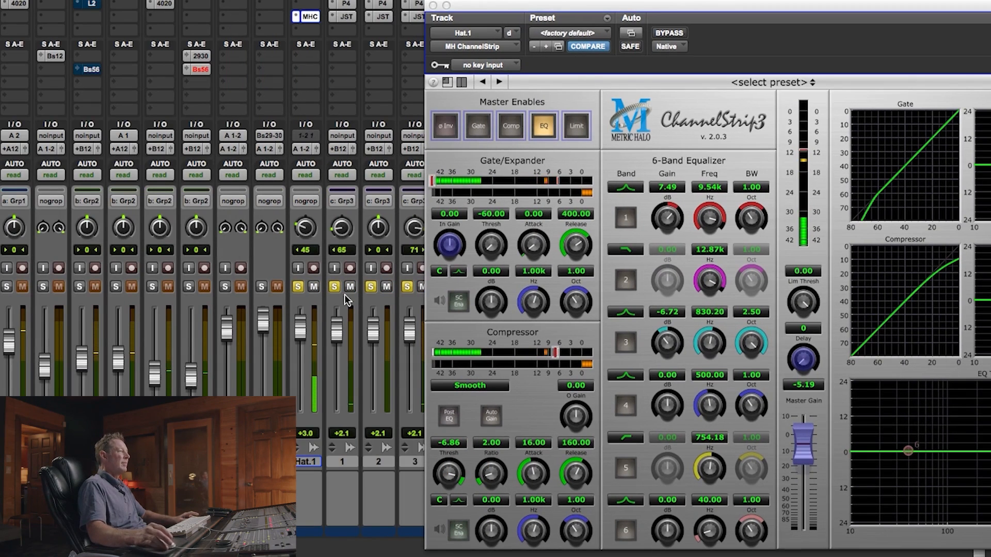
click(302, 288)
click(302, 287)
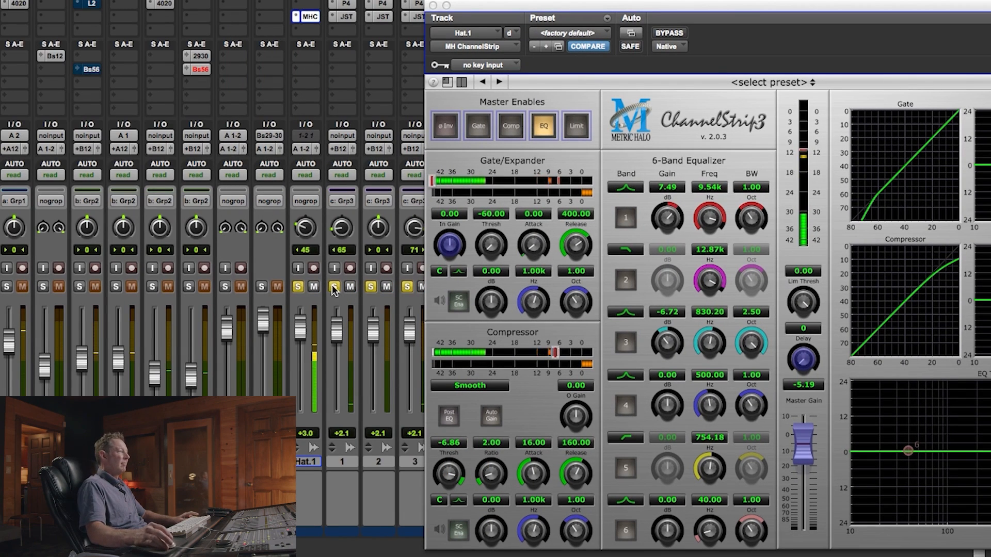
click(334, 287)
- Enable EQ bands 3 and 1, lower band 1 gain to 2.50 dB, and unsolo Hat.1
click(625, 343)
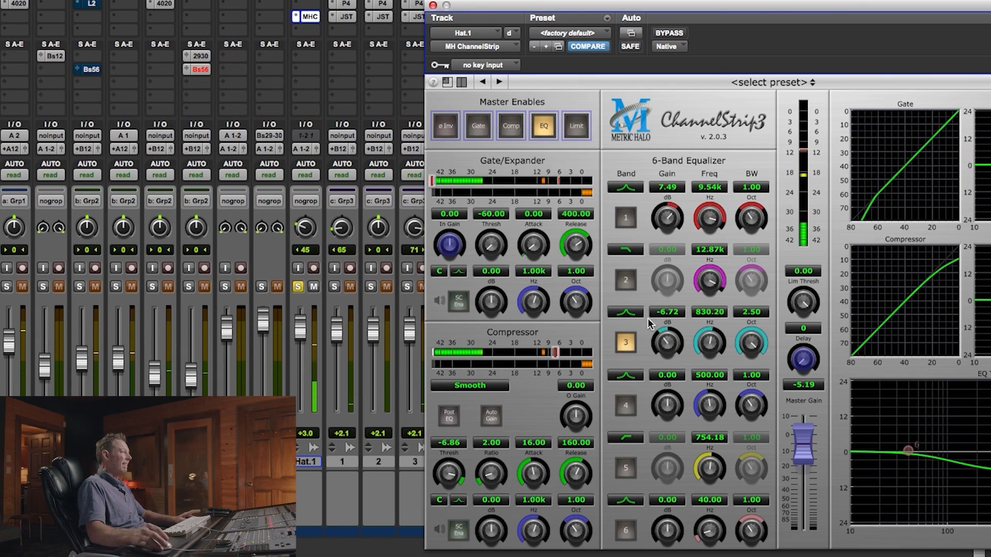
click(623, 221)
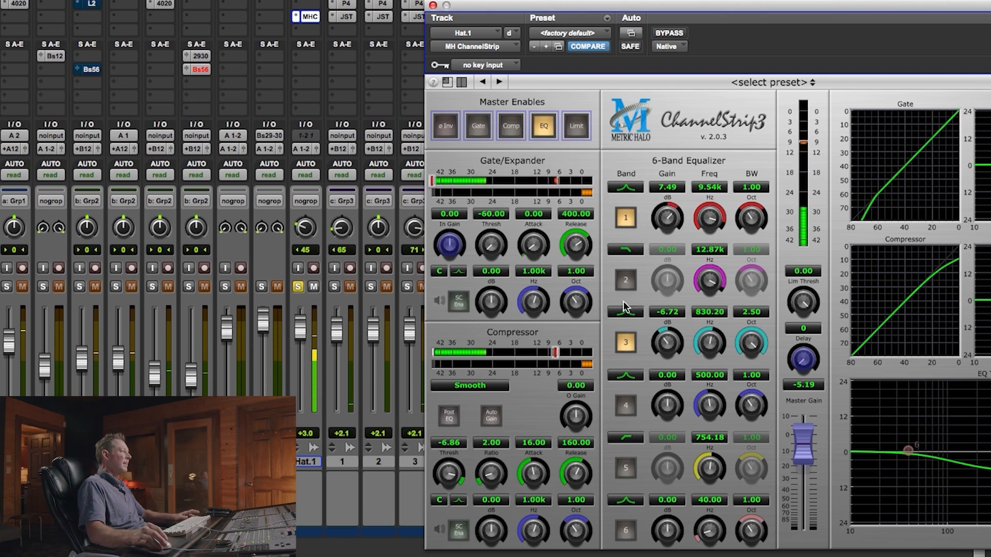
drag(667, 217, 666, 229)
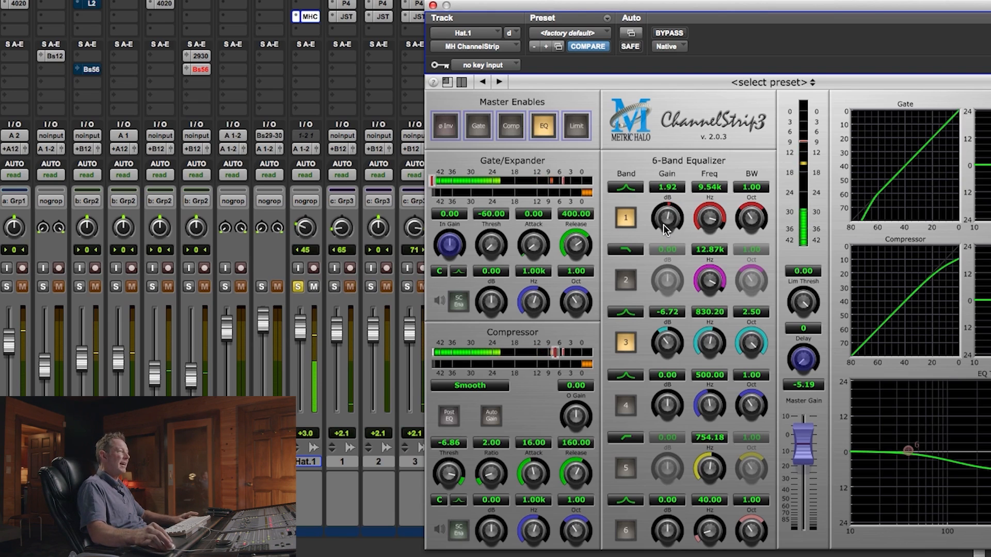
click(298, 287)
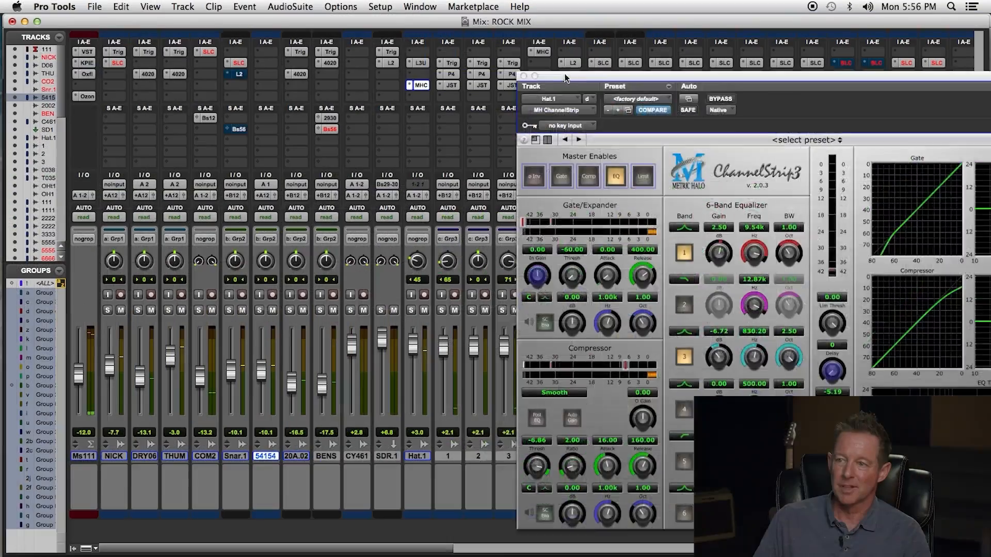
drag(485, 5, 320, 555)
key(super+equal)
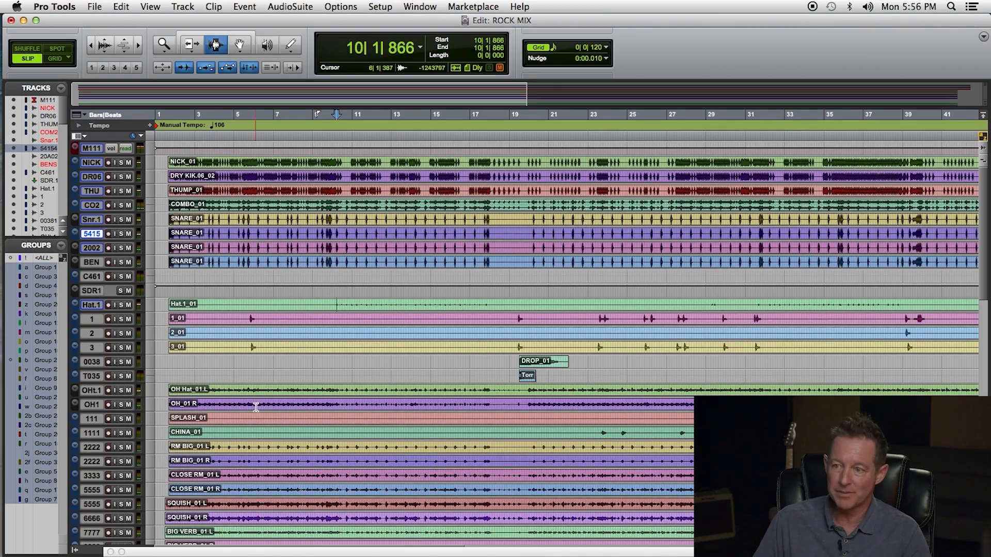
- Make all tracks taller and set the play position to 39|1|498 before returning to the mixer
click(907, 330)
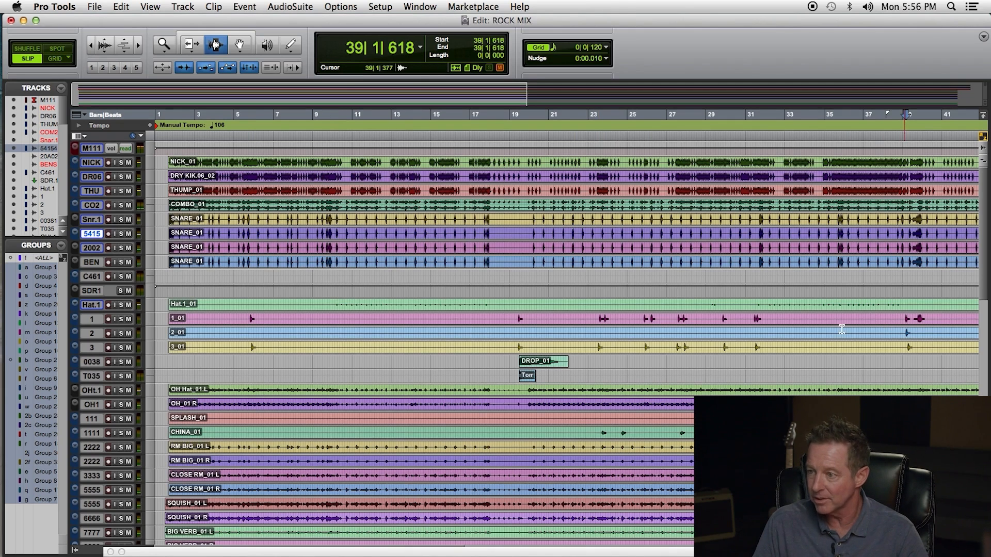
click(150, 306)
click(175, 339)
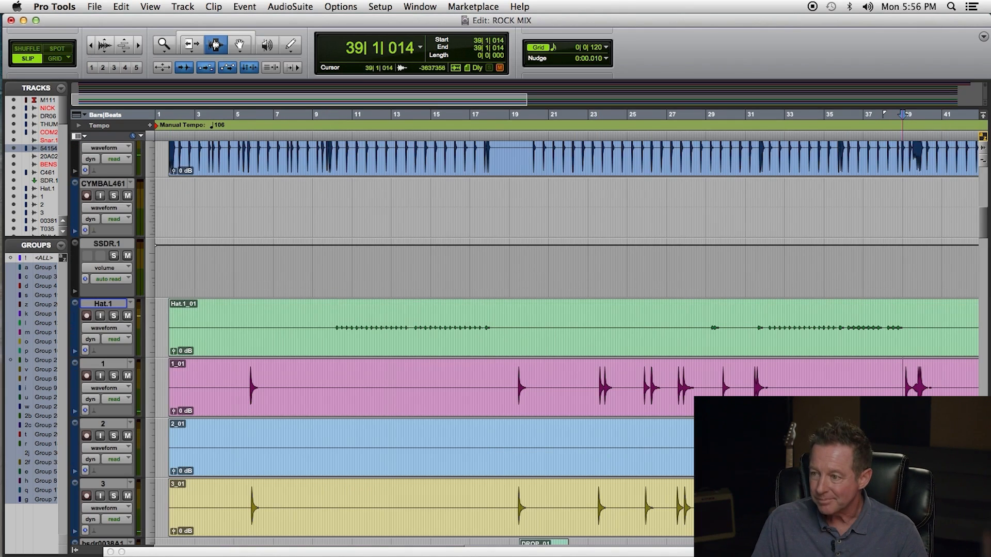
click(904, 401)
key(t)
key(t)
key(t)
click(571, 390)
click(576, 390)
key(super+equal)
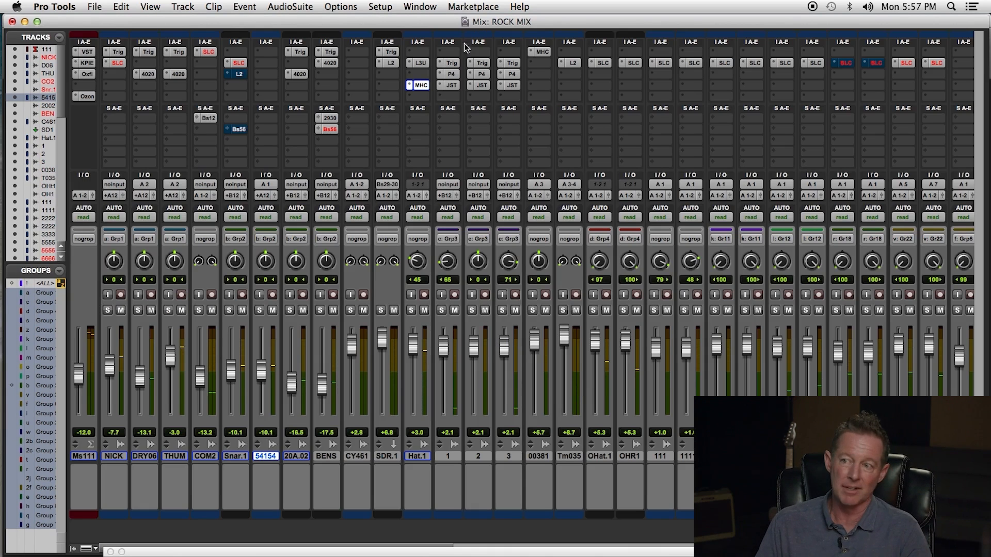
click(452, 74)
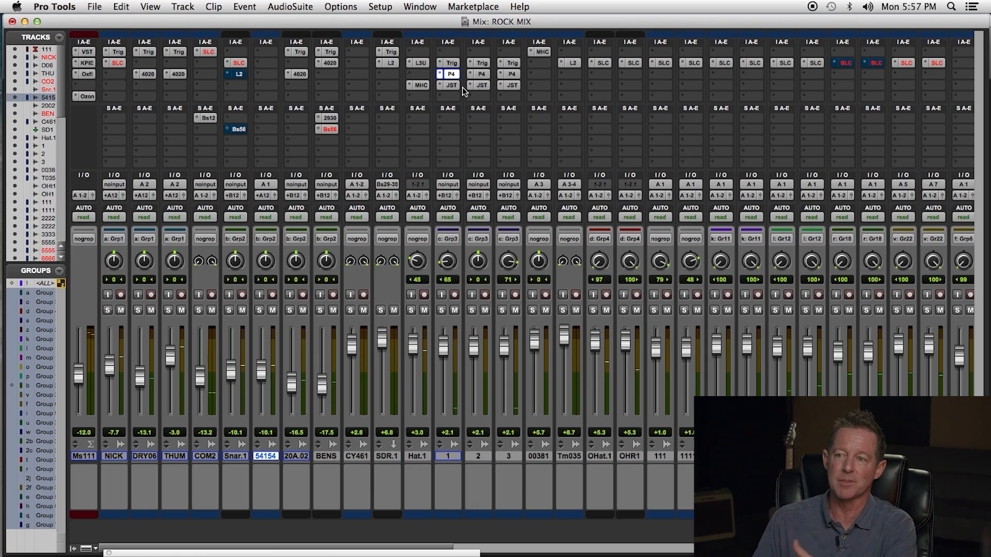
click(482, 73)
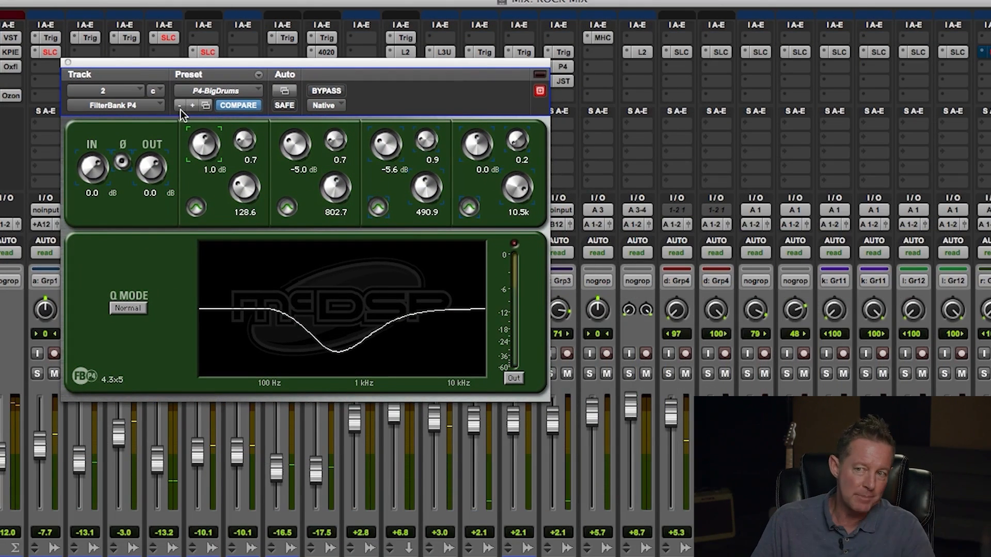
click(68, 62)
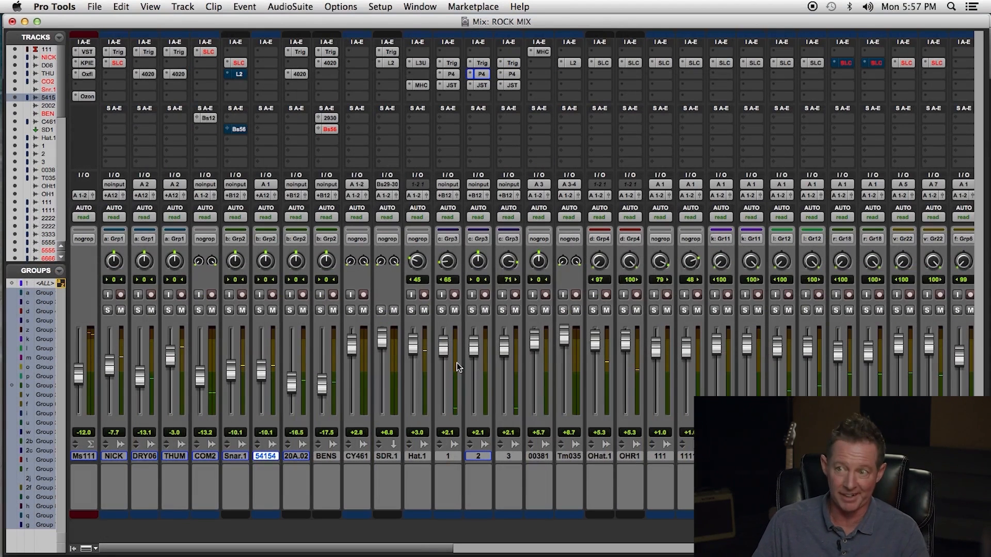
click(472, 311)
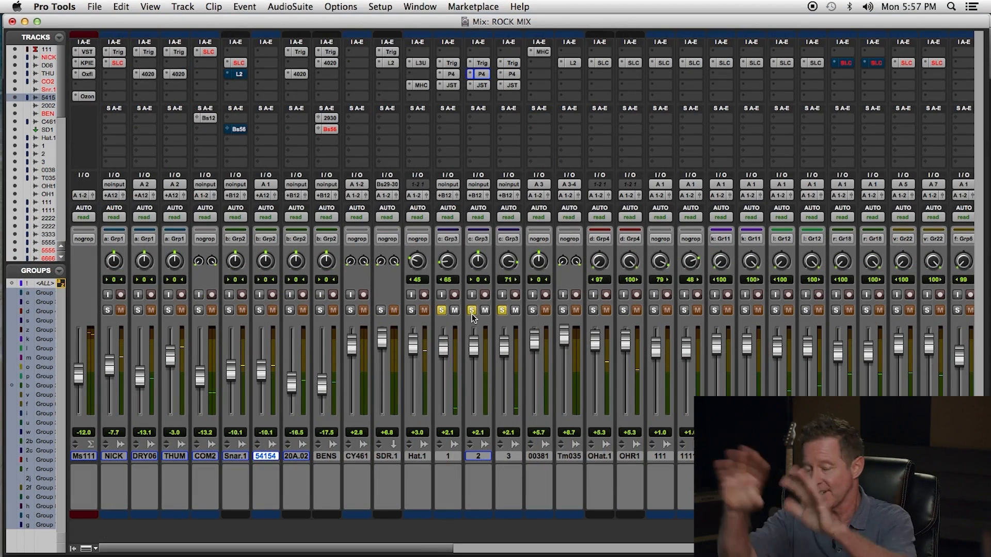
key(space)
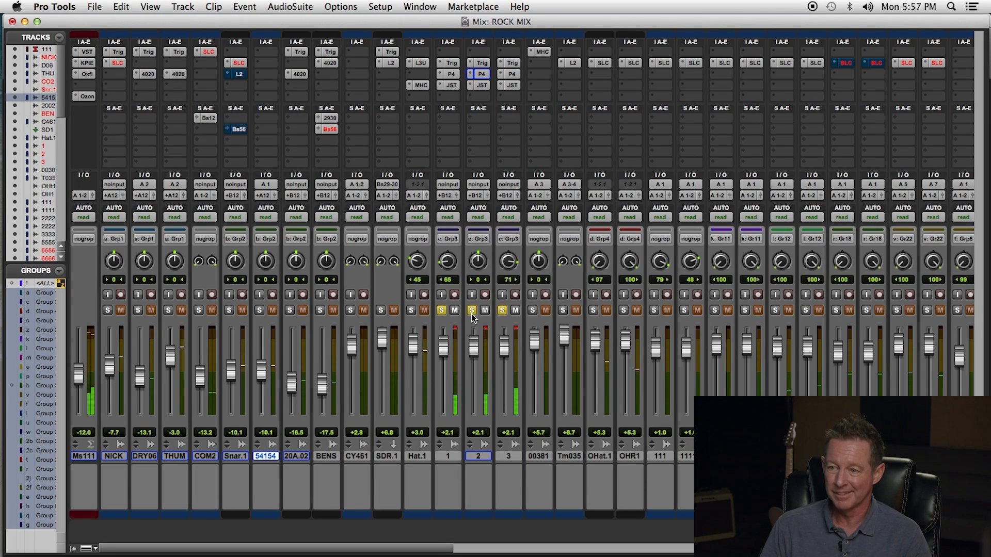
click(452, 85)
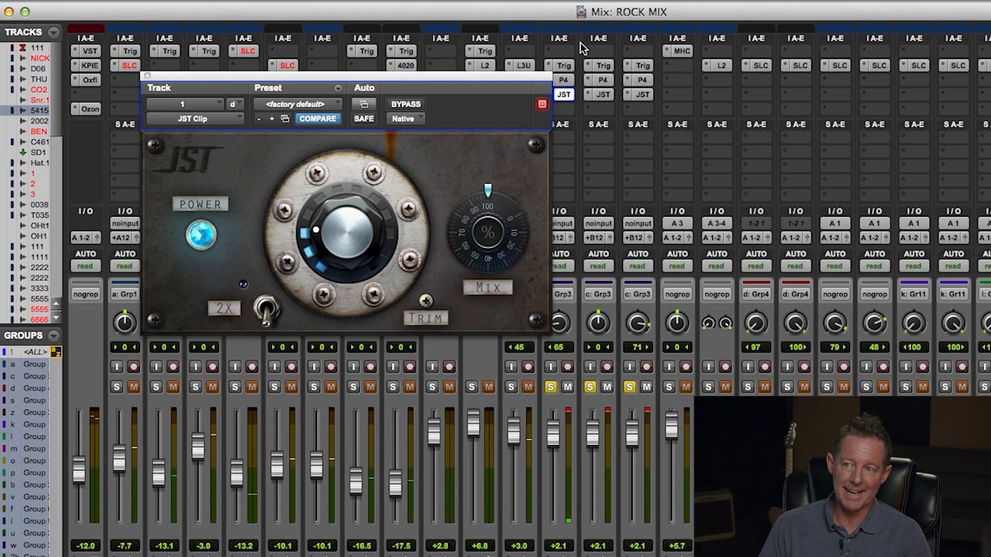
click(564, 65)
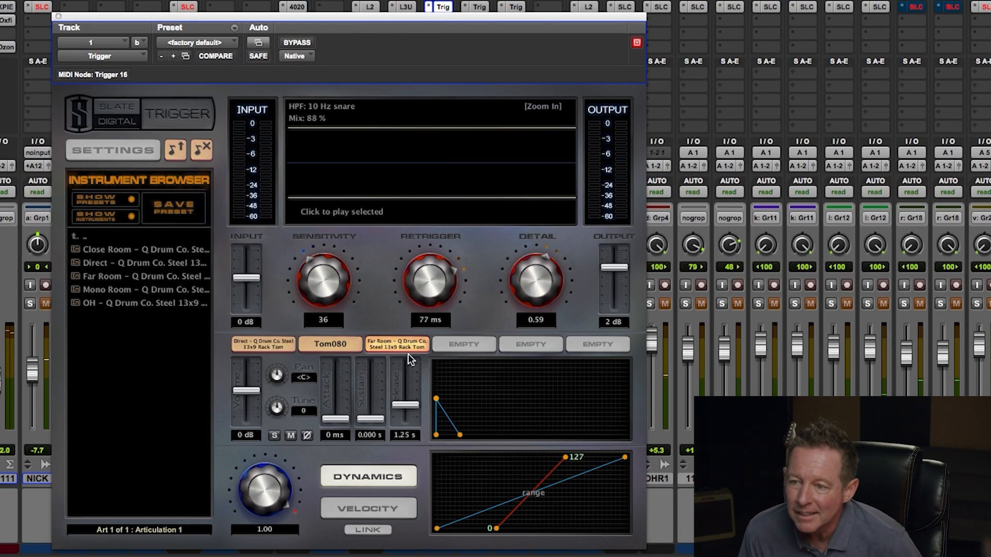
key(space)
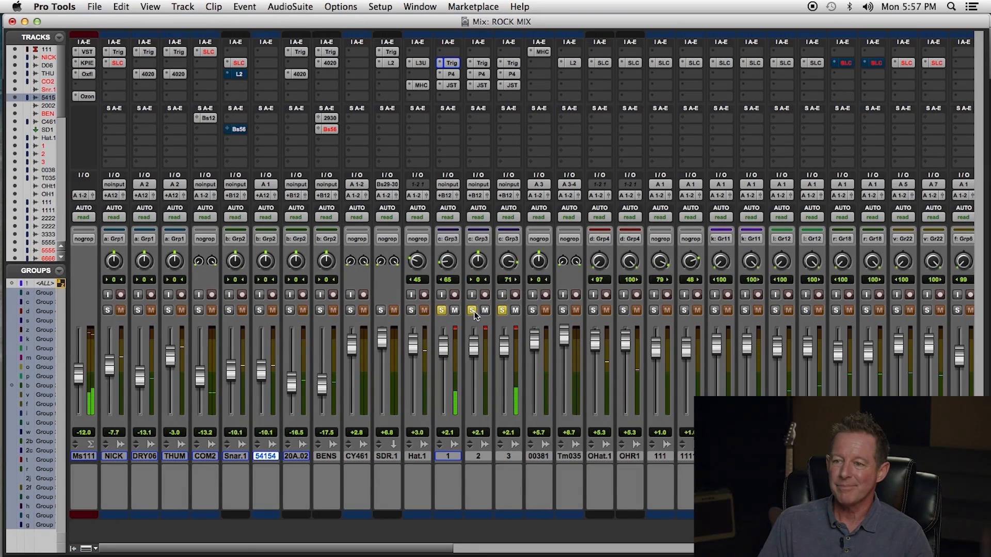
click(472, 310)
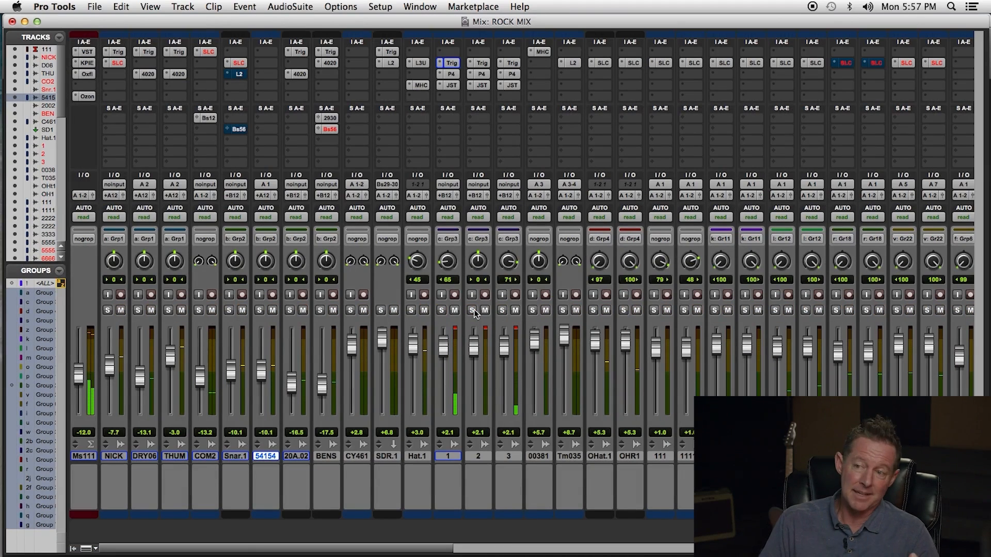
key(super+equal)
click(519, 356)
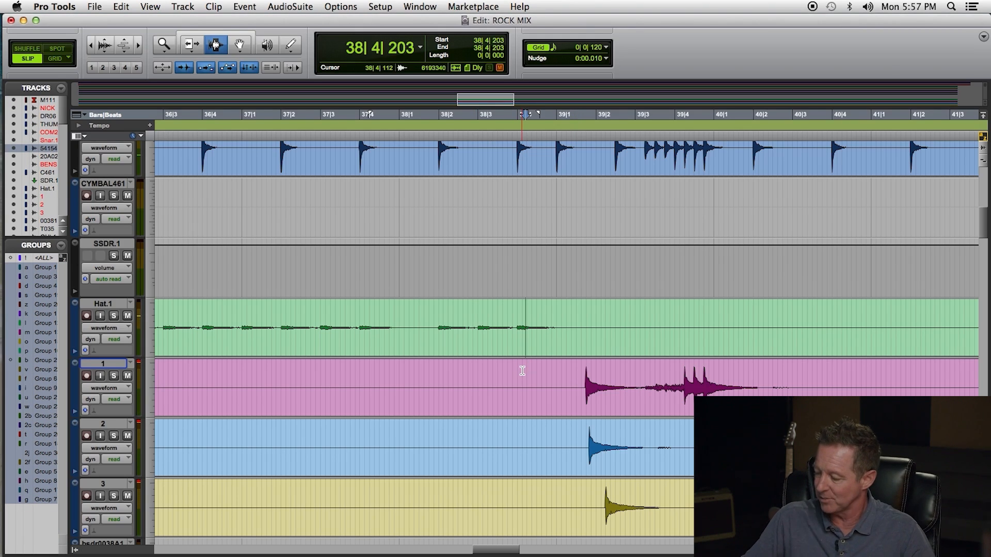
drag(221, 268, 227, 268)
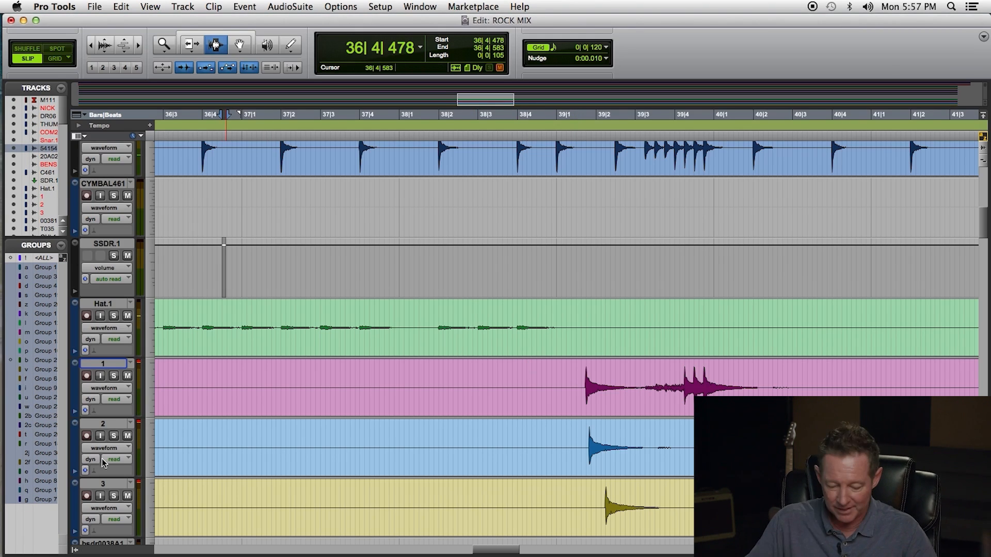
key(r)
key(r)
key(r)
key(r)
key(r)
double_click(282, 365)
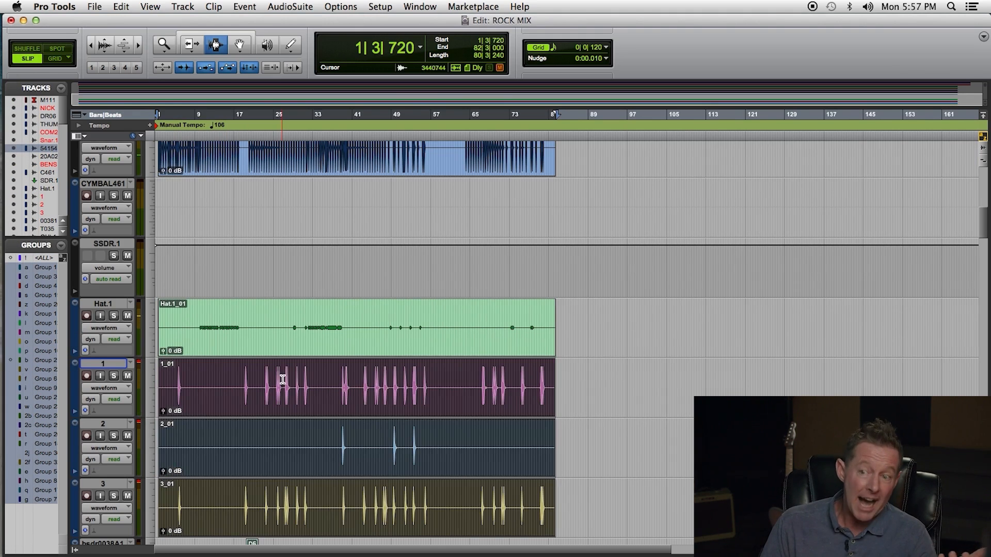
click(313, 331)
mouse_move(985, 234)
mouse_down()
mouse_move(985, 244)
mouse_move(985, 216)
mouse_up()
alt+click(31, 407)
double_click(200, 364)
click(194, 367)
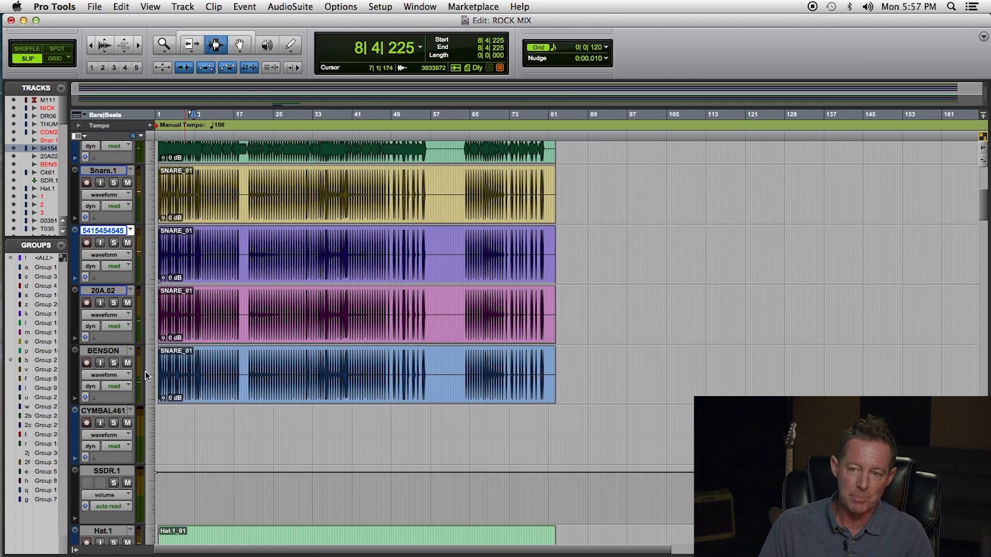
click(114, 363)
key(space)
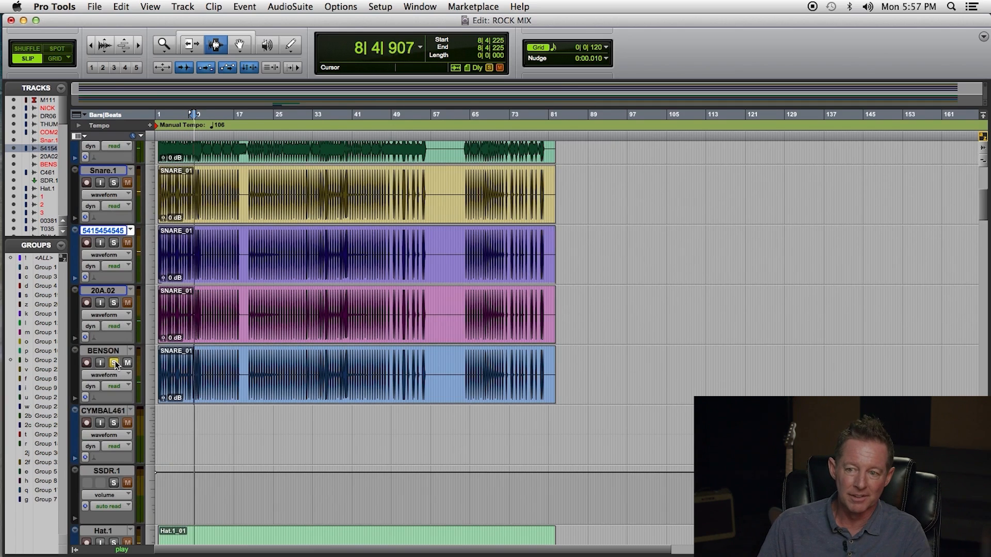
click(114, 303)
key(space)
key(space)
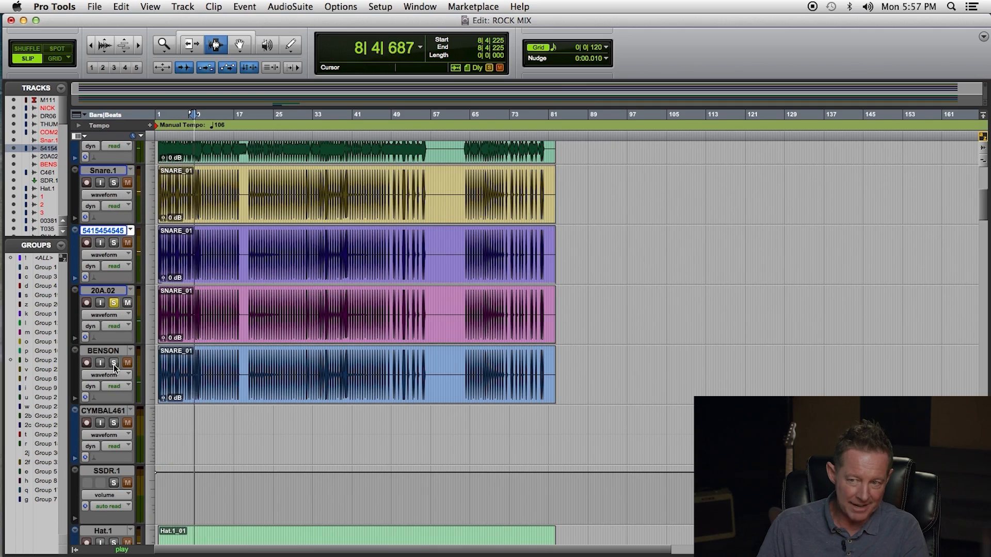
click(113, 242)
key(space)
click(212, 242)
key(space)
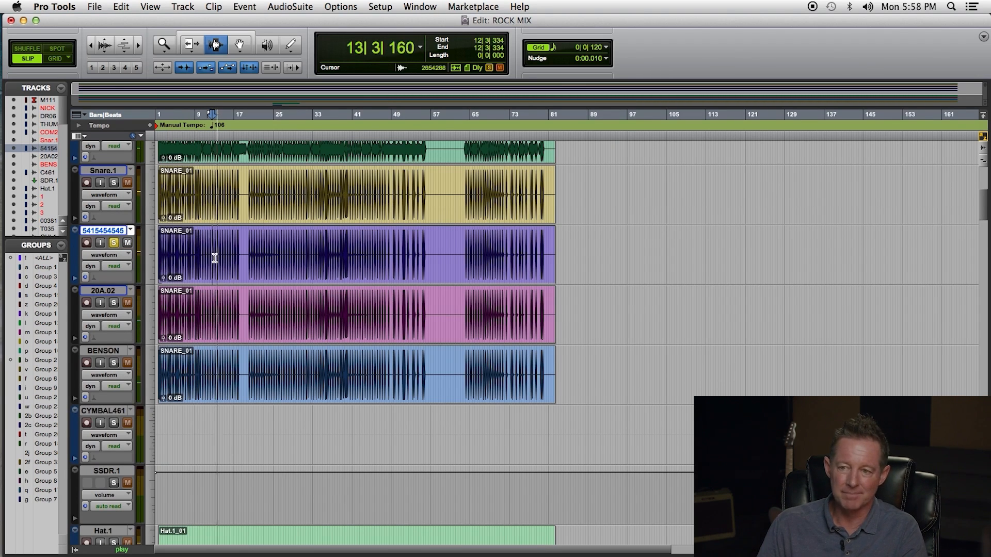
key(space)
click(201, 194)
key(space)
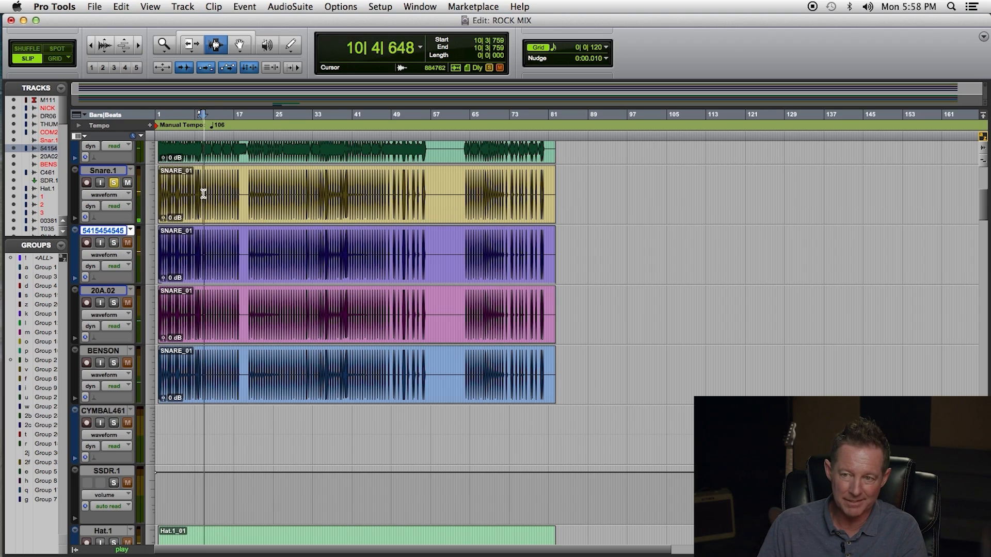
key(space)
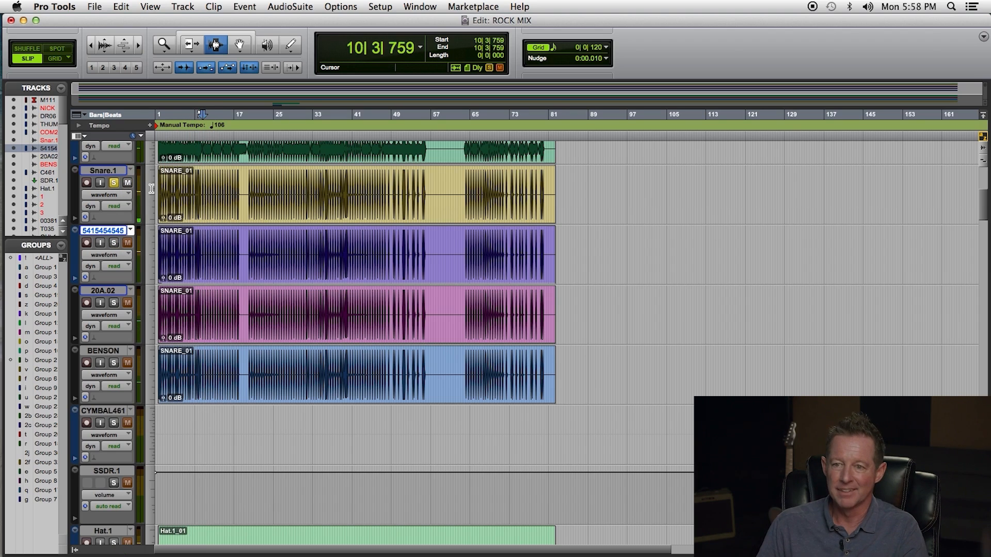
click(203, 304)
click(247, 229)
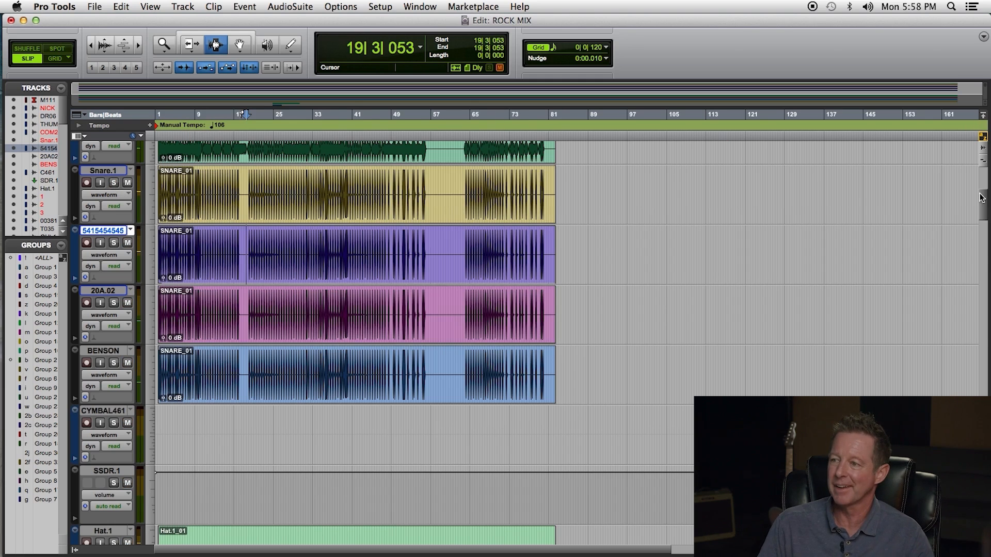
- Solo the bsdr0038A1 drop track and audition the DF drop and Tom035 clips
drag(981, 197, 981, 234)
double_click(254, 317)
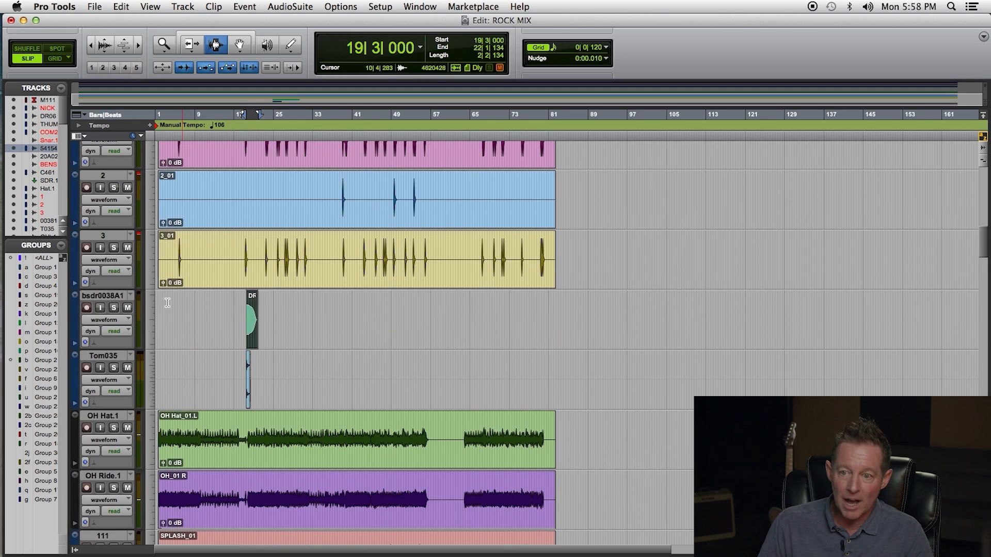
key(space)
click(114, 307)
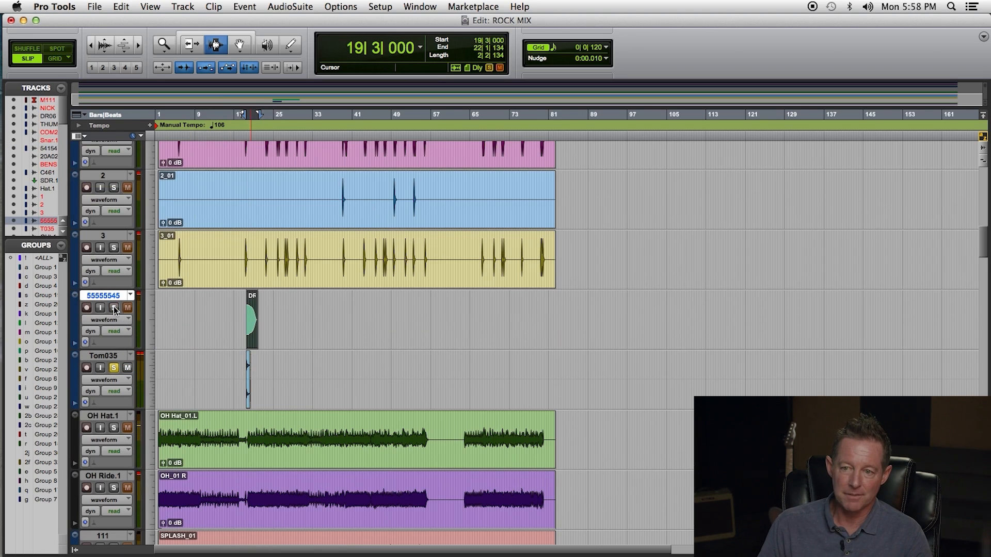
double_click(247, 377)
key(t)
key(t)
key(t)
key(t)
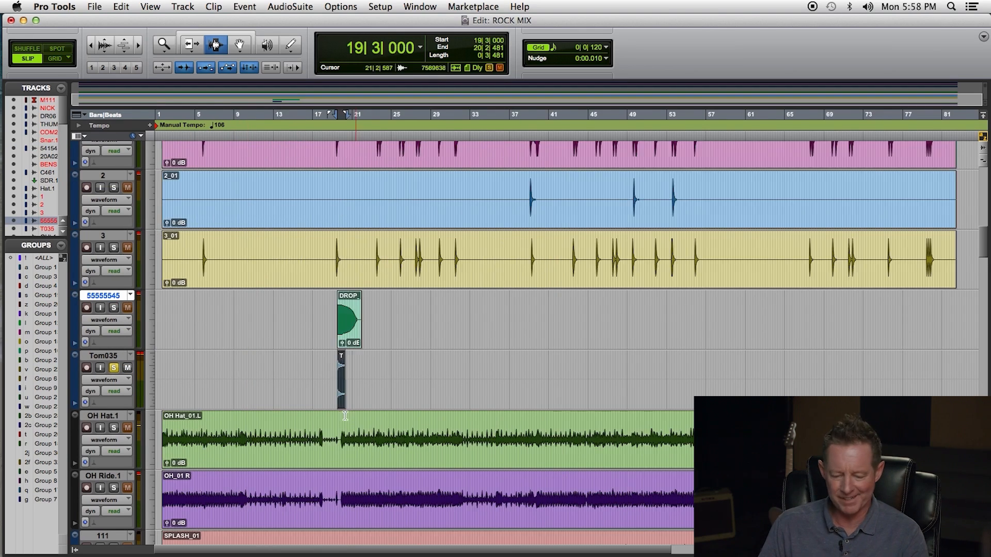
key(r)
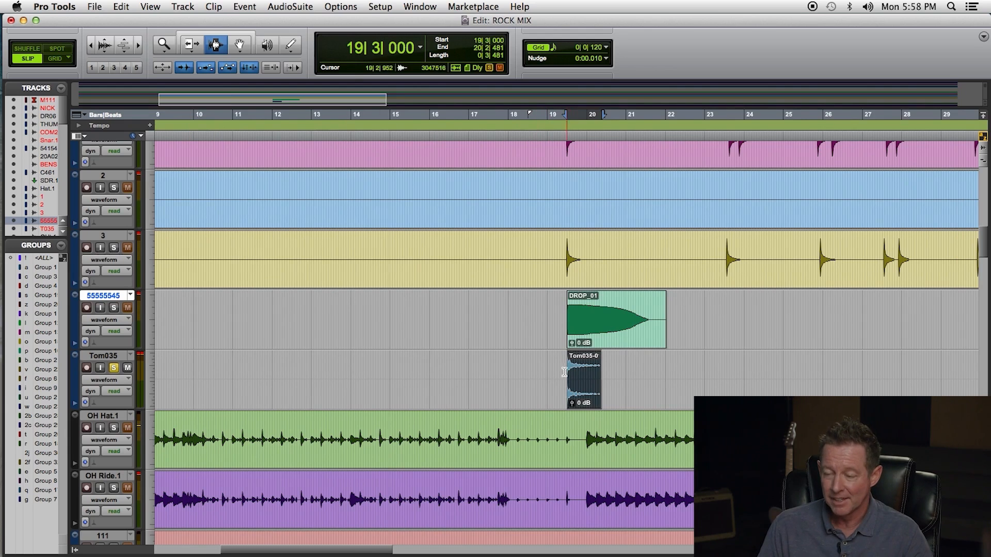
key(space)
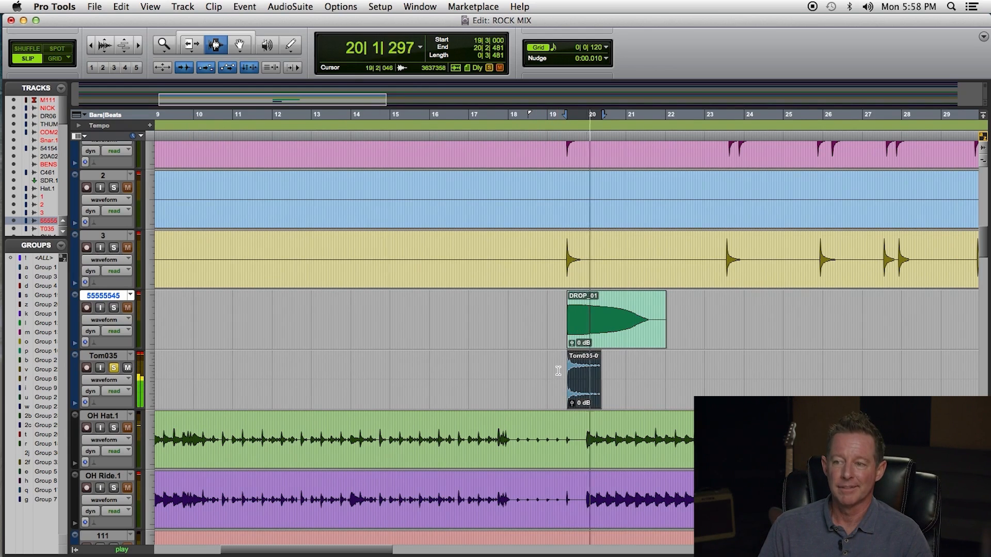
- Play from just before the drop and tom hits, unsolo them, and open ChannelStrip3 on 55555545
click(558, 370)
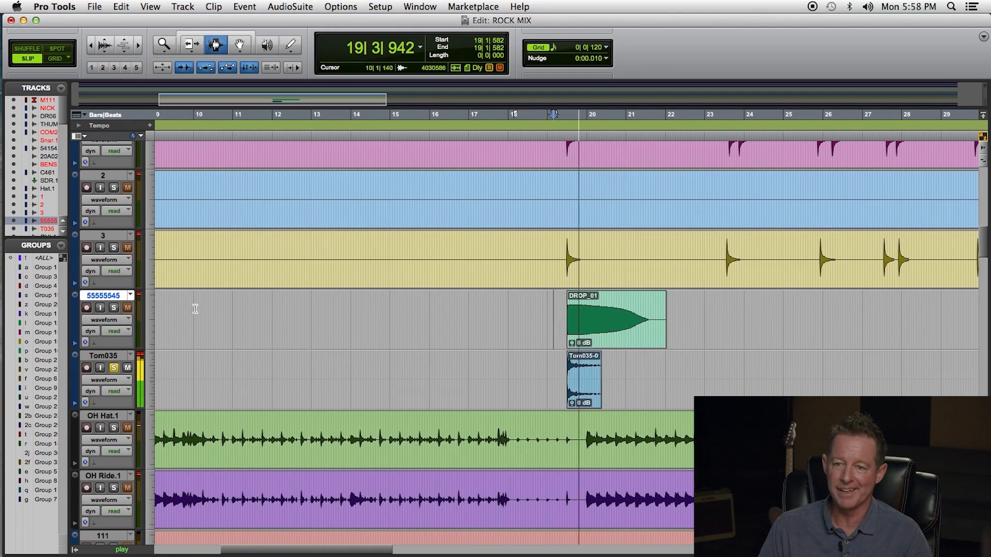
key(space)
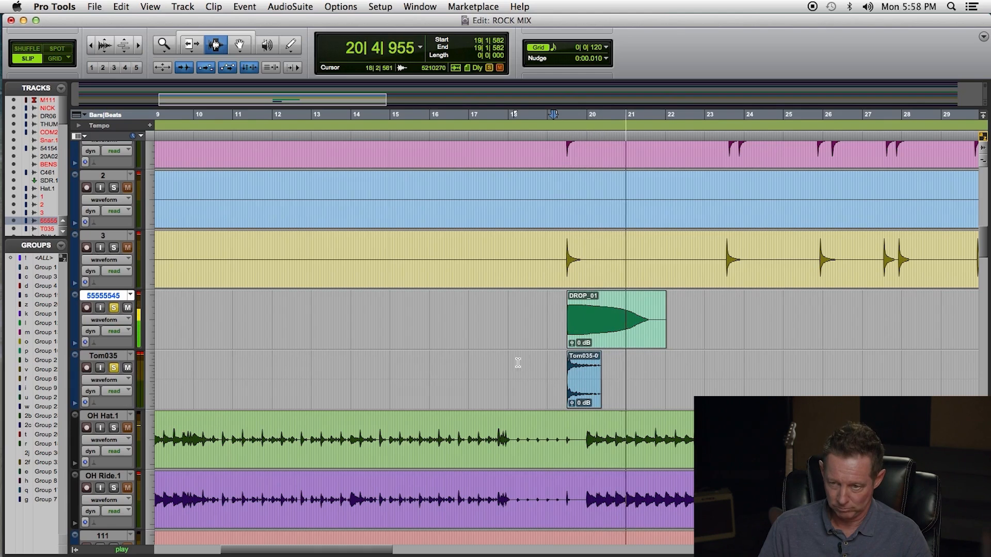
key(space)
alt+click(114, 309)
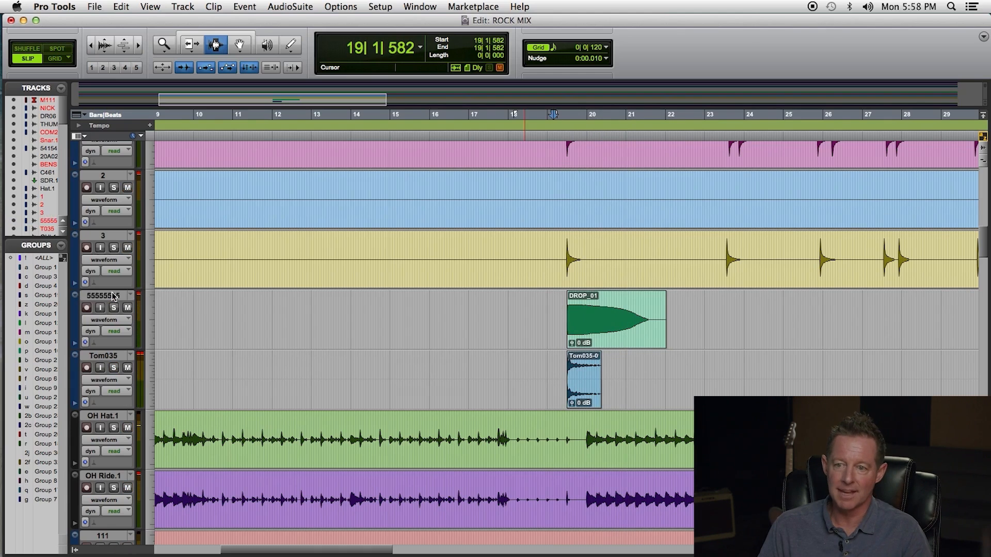
key(super+equal)
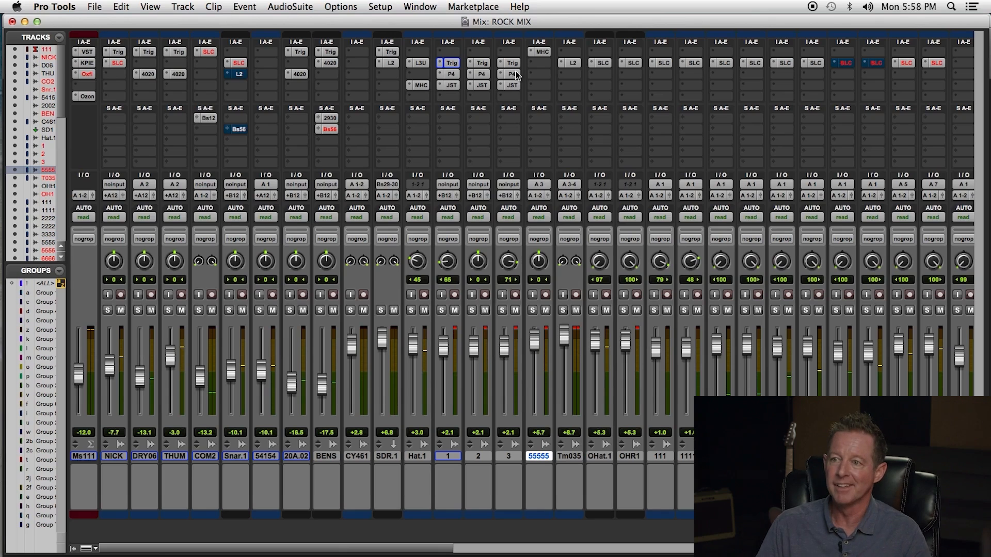
click(542, 51)
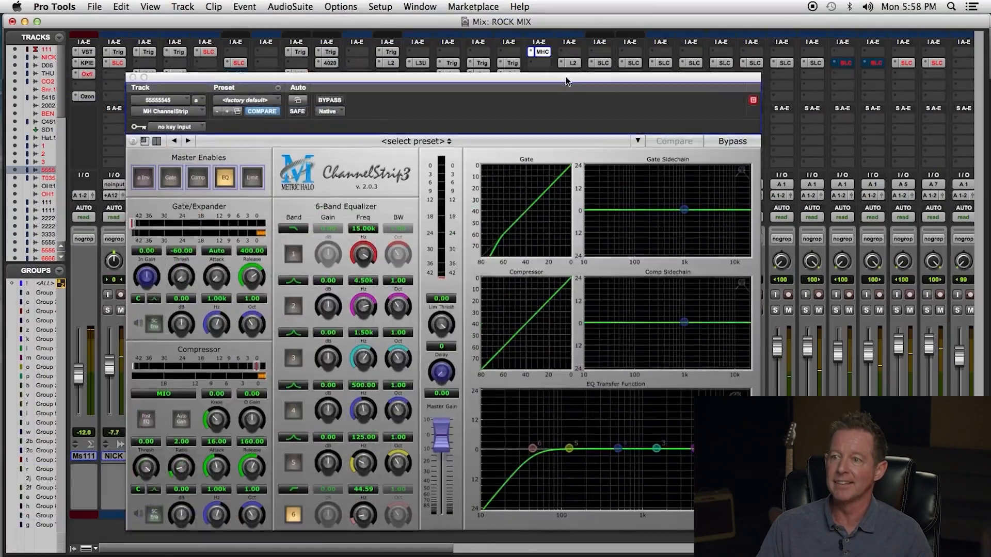
- Open the Master bus Oxford EQ and clear the channel meters' clip indicators
drag(536, 43, 375, 218)
drag(420, 233, 487, 152)
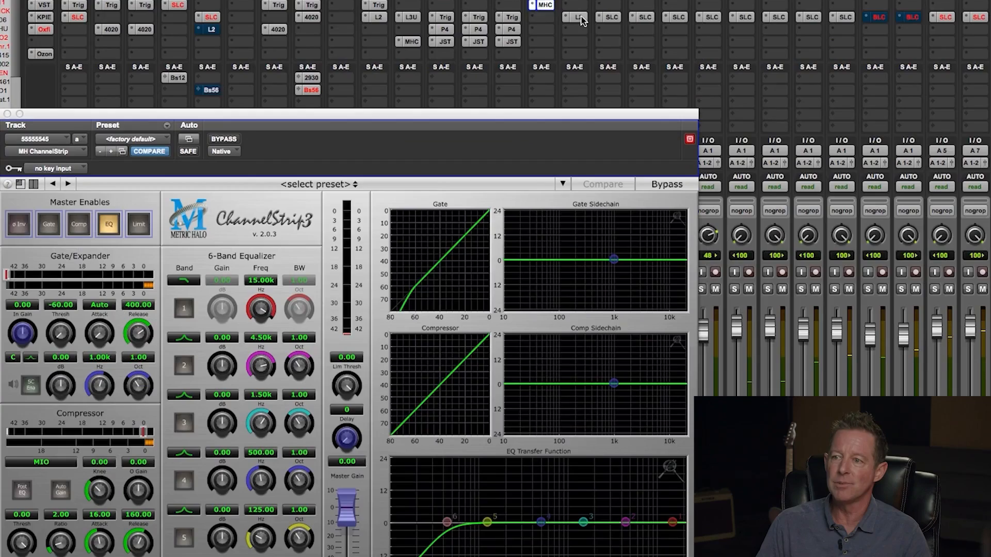
click(581, 19)
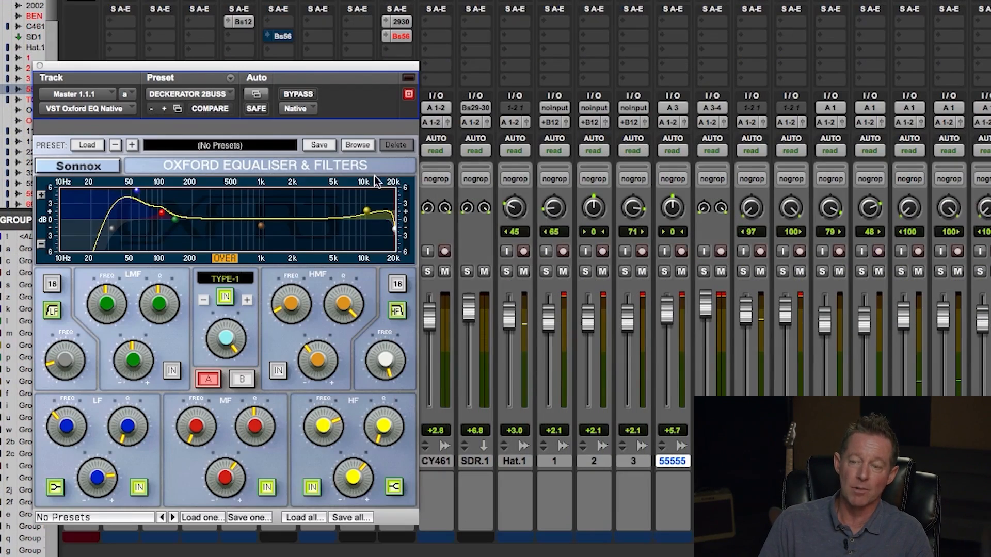
mouse_move(76, 369)
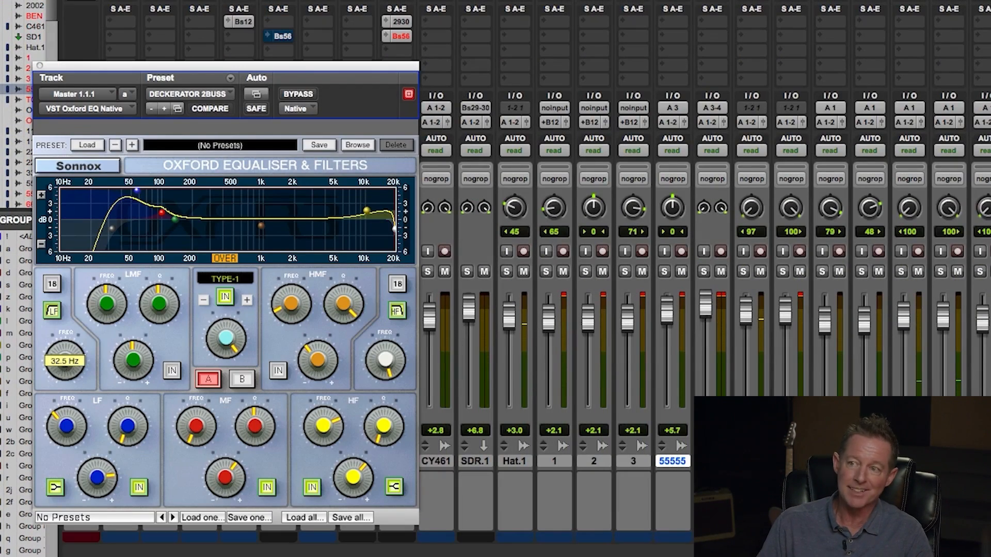
alt+click(723, 296)
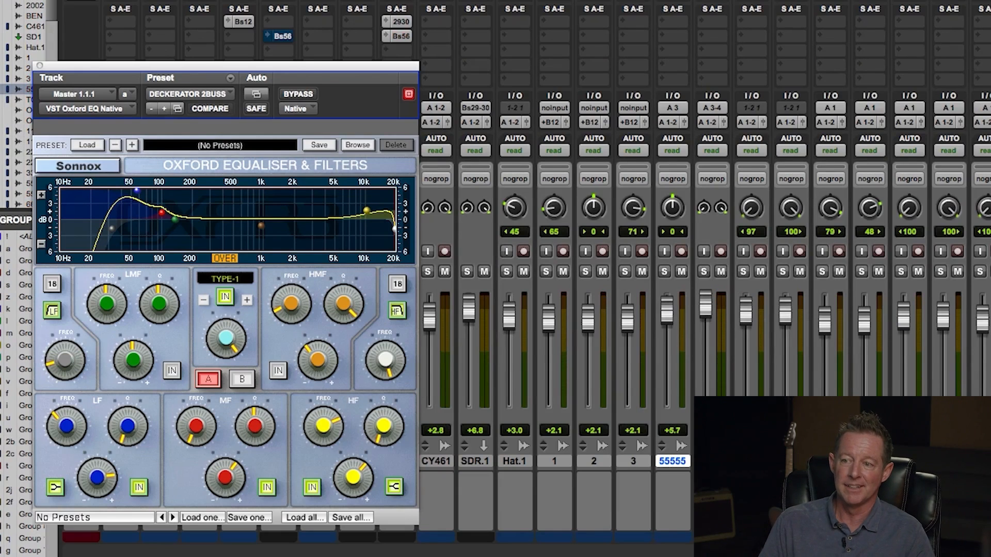
- Solo A 3-4 and 55555 in turn, leave nothing soloed, and clear the A 3-4 clip light
click(712, 461)
click(704, 272)
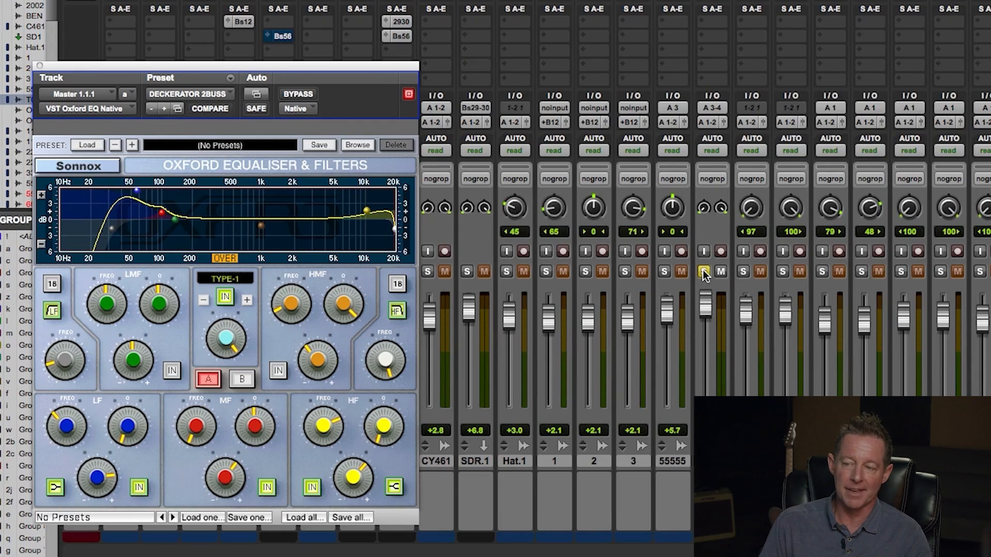
click(665, 271)
click(704, 272)
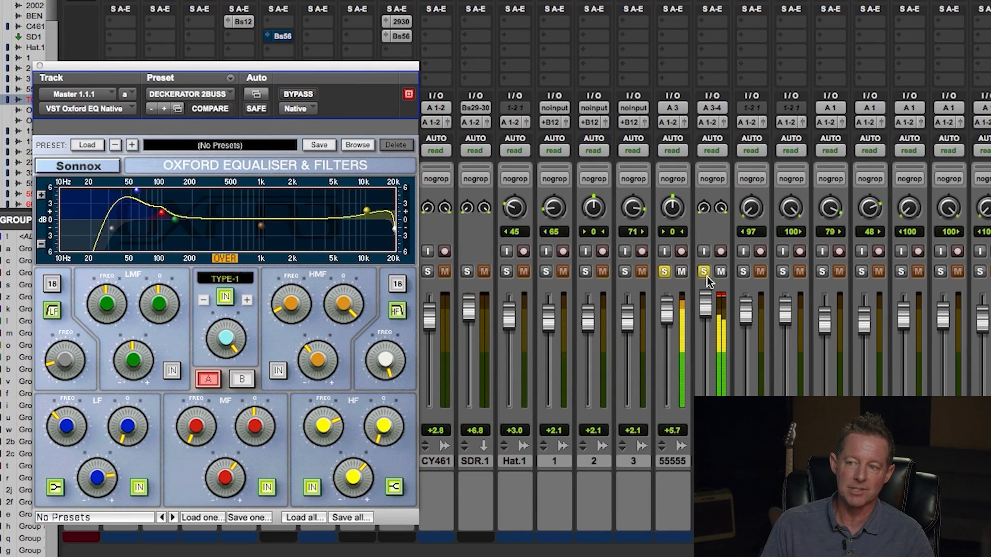
click(665, 272)
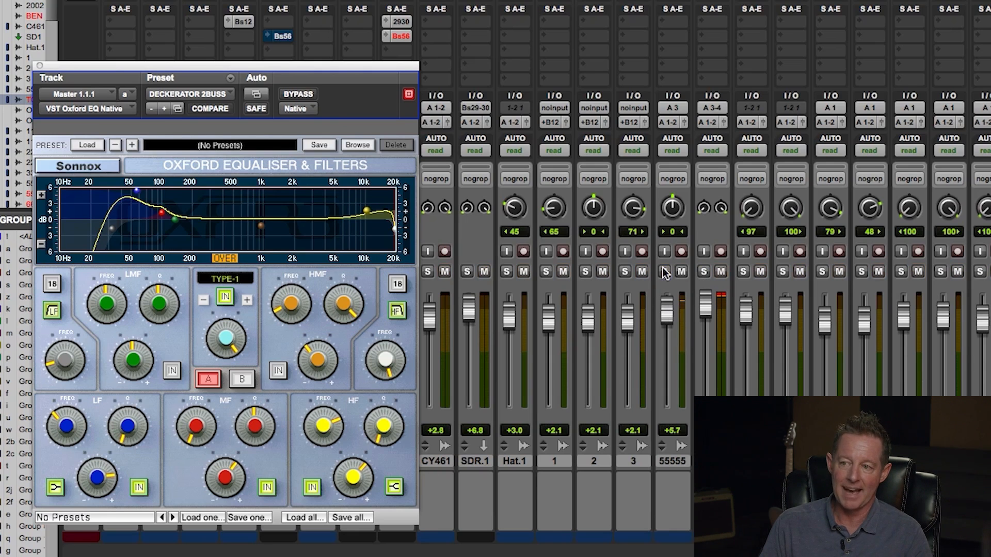
click(718, 295)
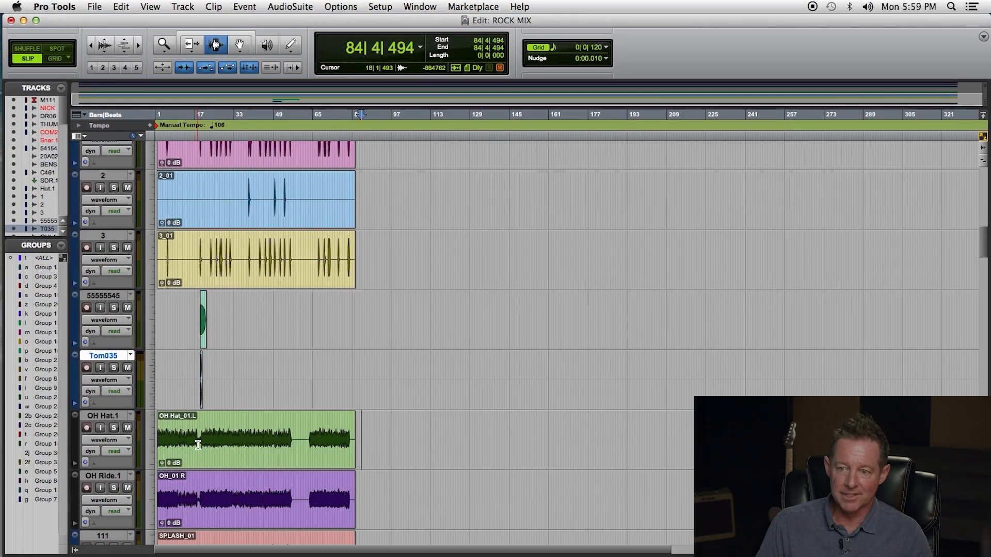
- Audition the OH Hat.1 overhead soloed, then unsolo OHR1 and OHat.1 and solo another drum track
click(258, 438)
click(114, 428)
key(space)
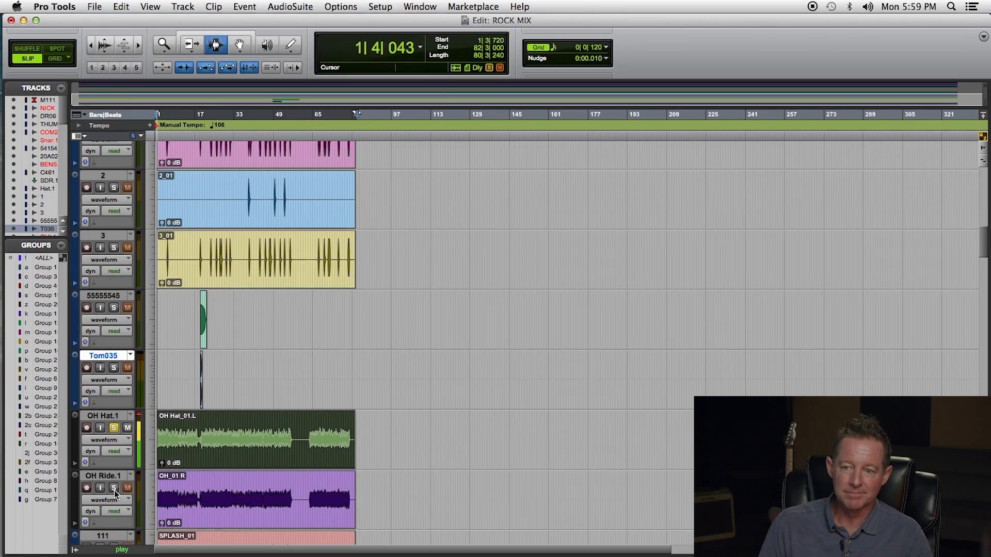
key(super+equal)
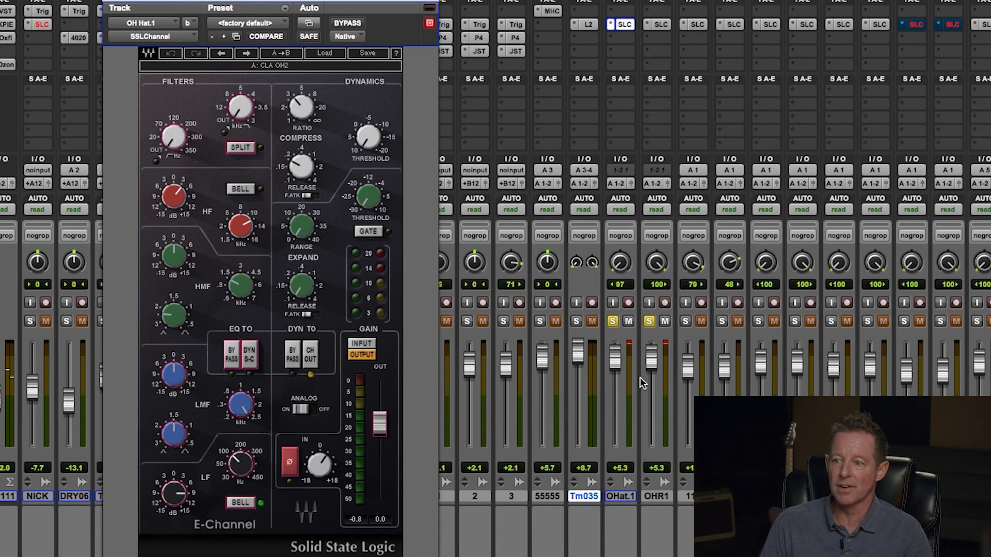
click(650, 321)
click(614, 321)
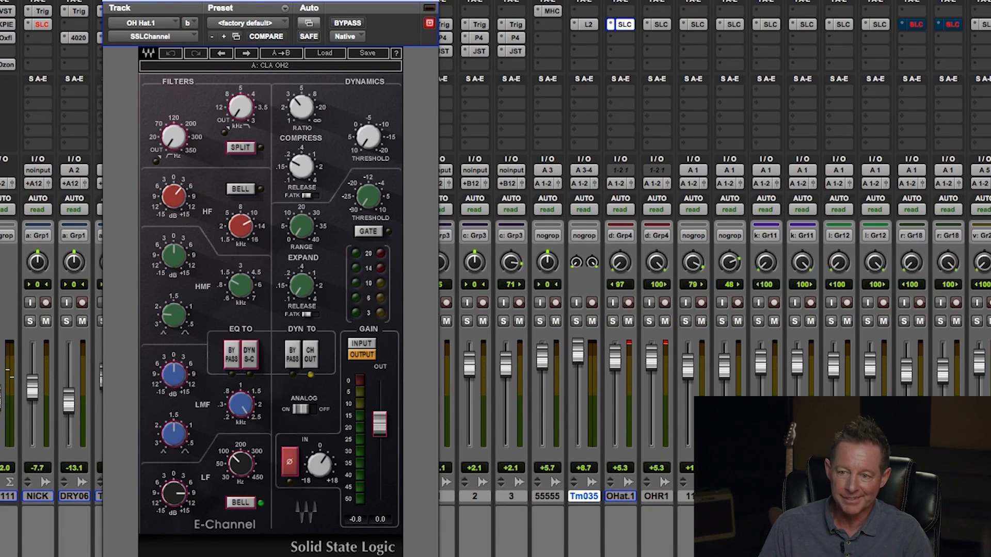
click(687, 321)
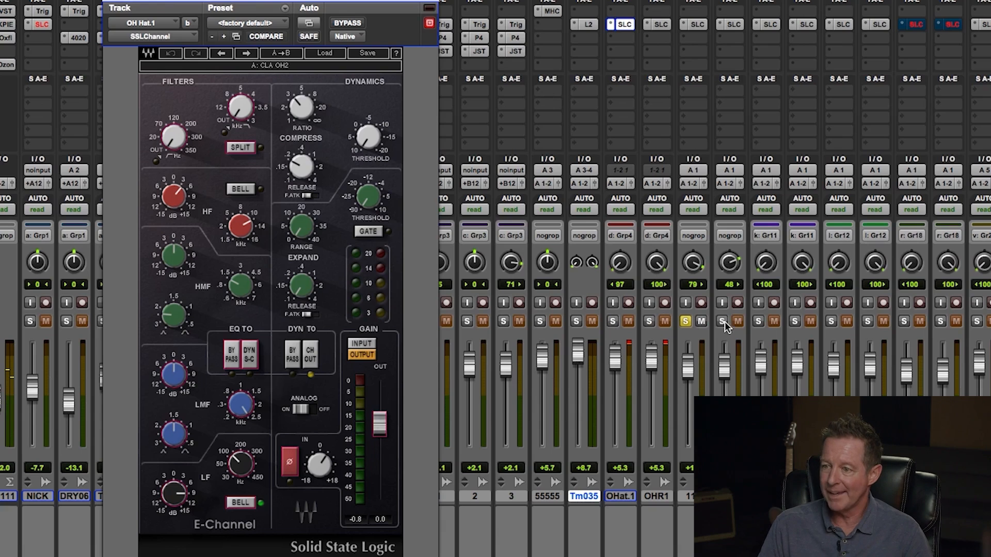
- Play the cymbal tracks from bar 49 in the Edit window
key(super+equal)
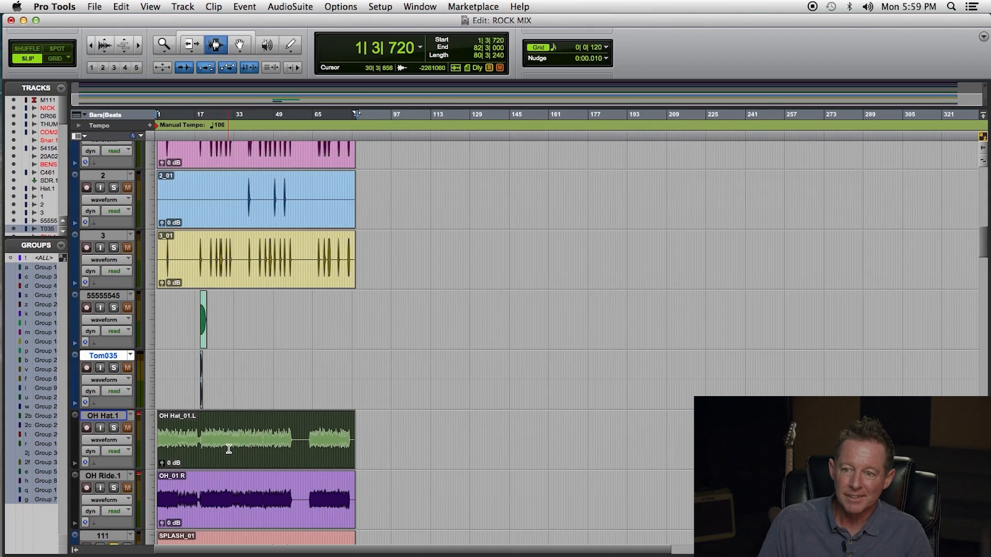
click(222, 452)
key(t)
key(t)
click(349, 443)
key(r)
click(387, 446)
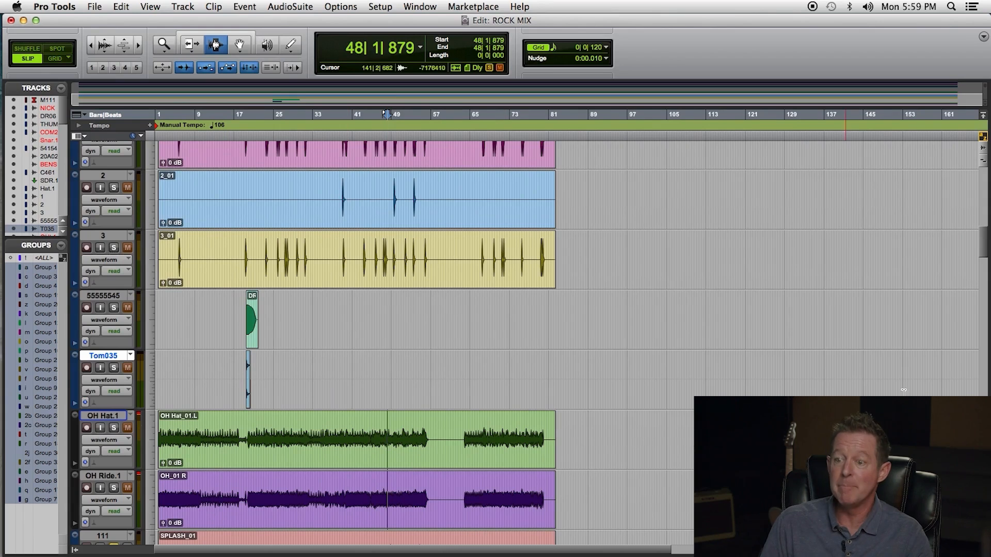
drag(983, 241, 984, 266)
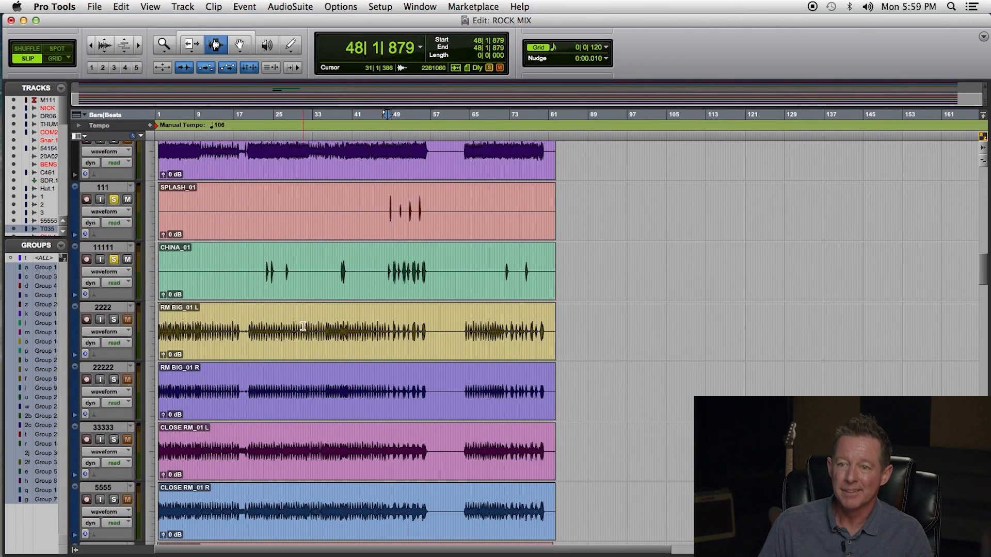
click(393, 272)
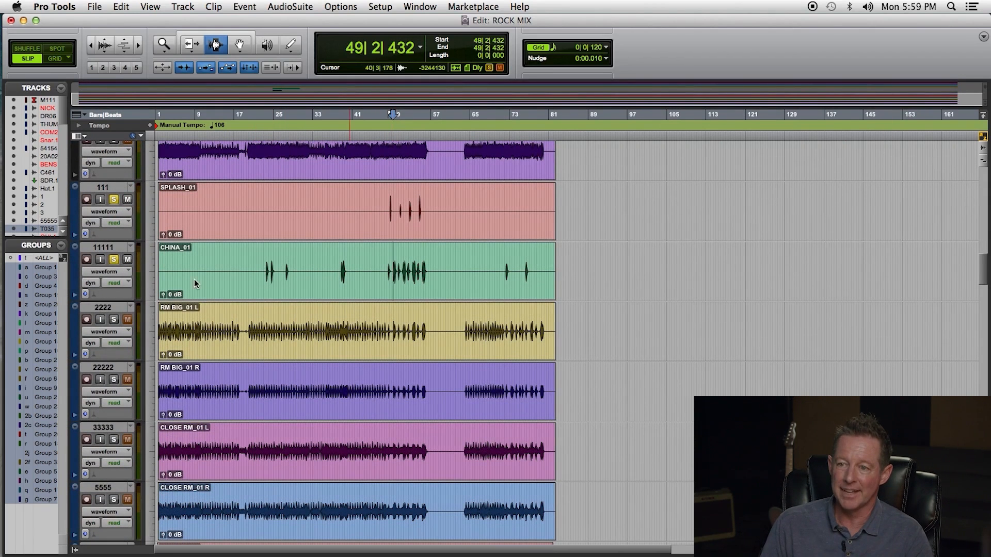
key(space)
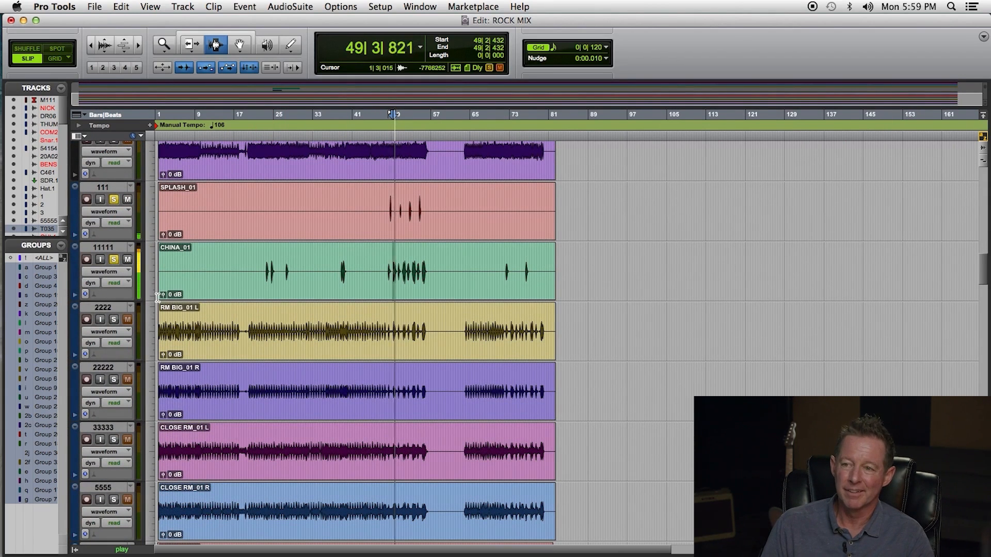
- Audition SPLASH_01 from bar 52, then unsolo the cymbal tracks and select tracks 111 and 11111
key(space)
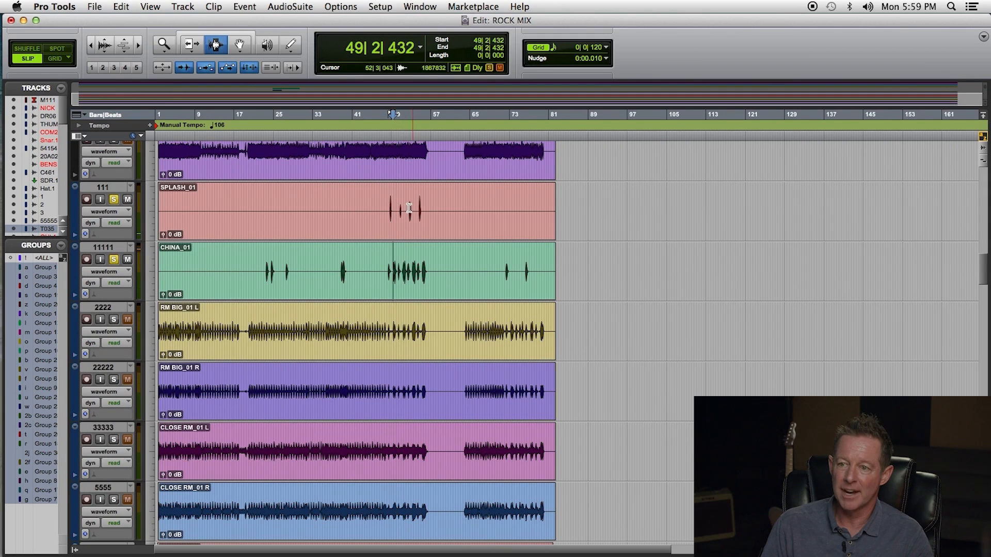
click(408, 208)
key(space)
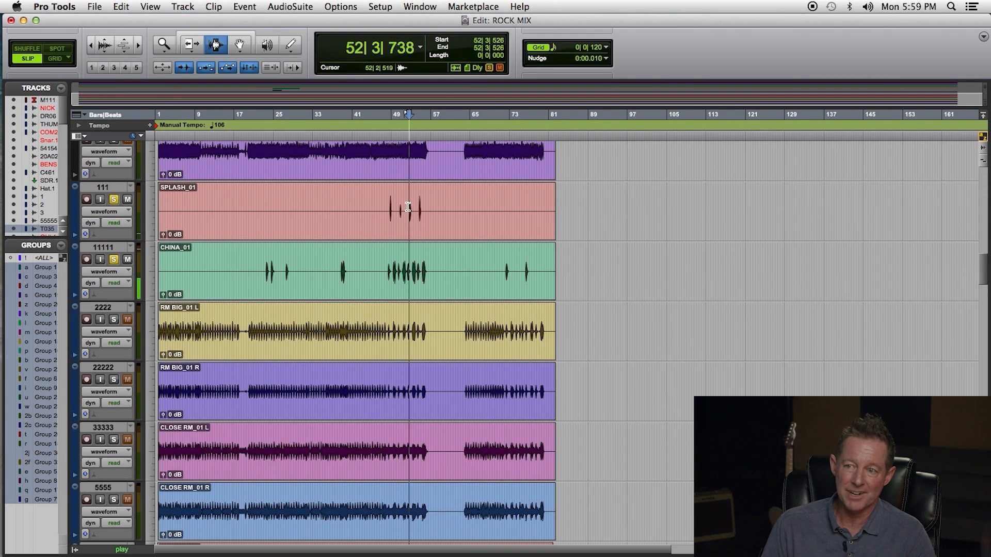
click(407, 207)
alt+click(113, 260)
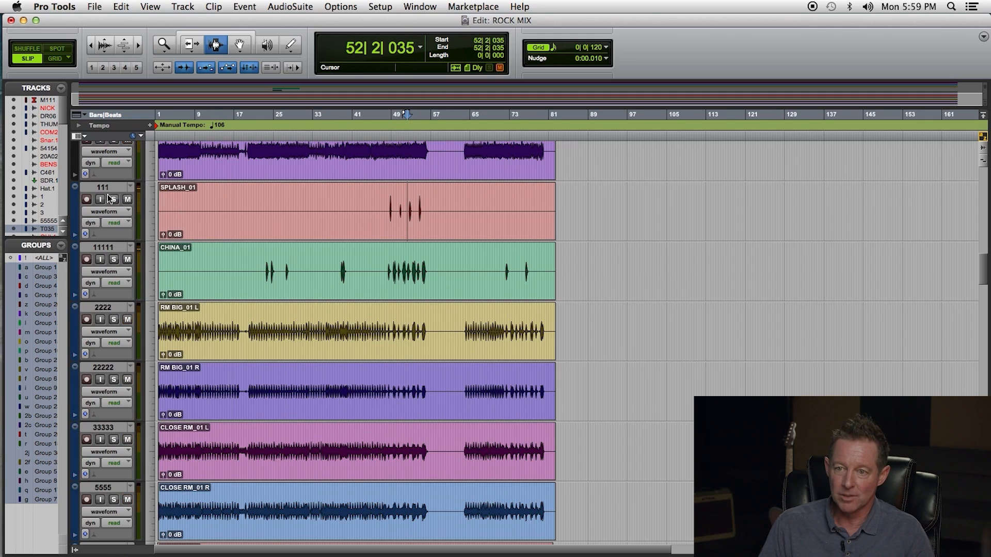
click(114, 249)
- Open the SSL E-Channel on track 111 and mute the four G36 group tracks
key(super+=)
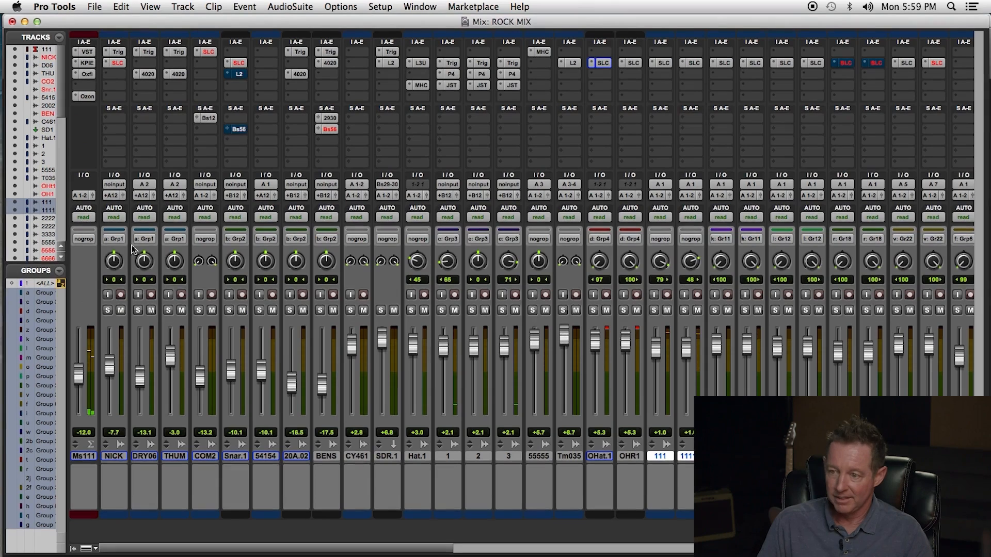
click(666, 63)
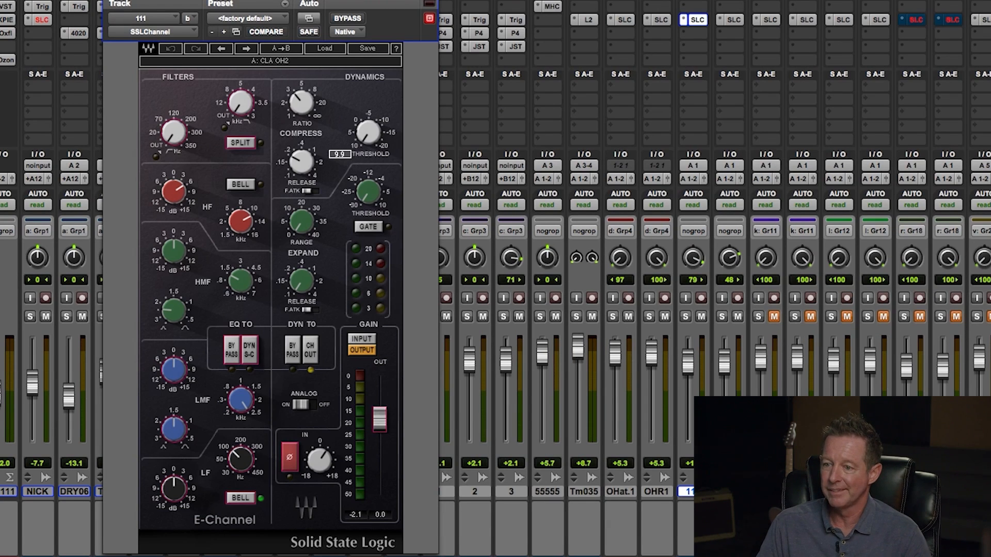
scroll(876, 306, right, 10)
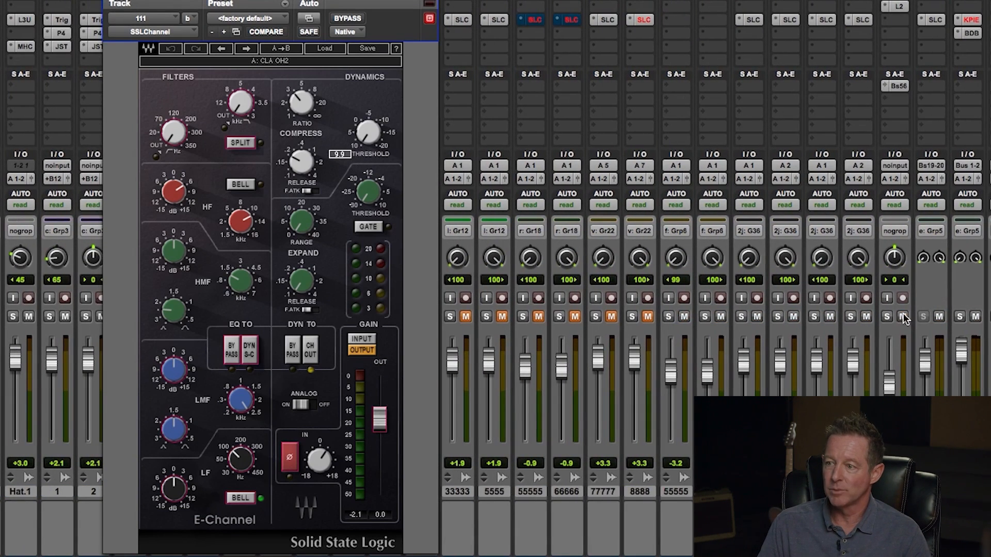
click(865, 317)
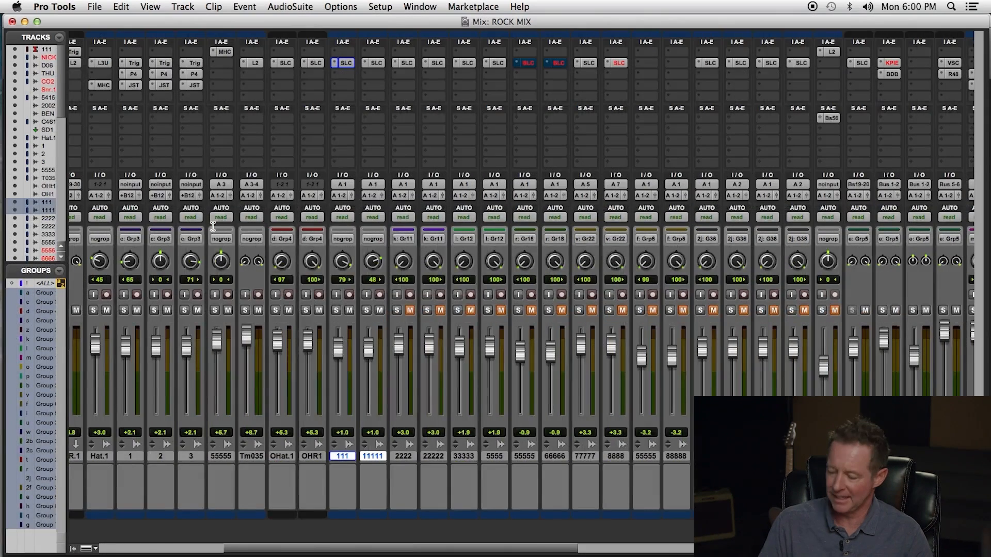
key(super+equal)
- Solo the RM BIG room-mic pair, play from bar 24, and open 2222's SSL E-Channel
double_click(237, 384)
click(270, 332)
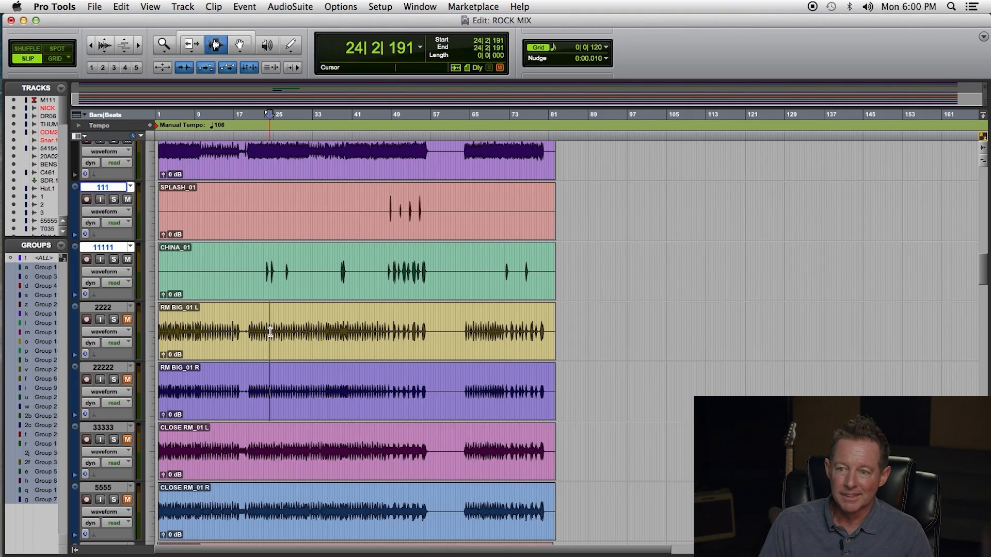
click(114, 319)
key(space)
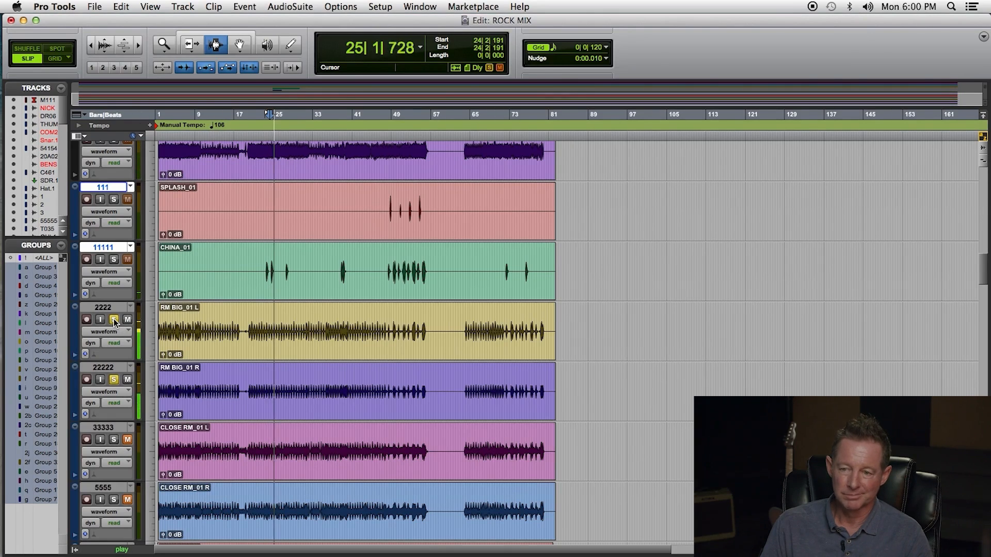
key(super+equal)
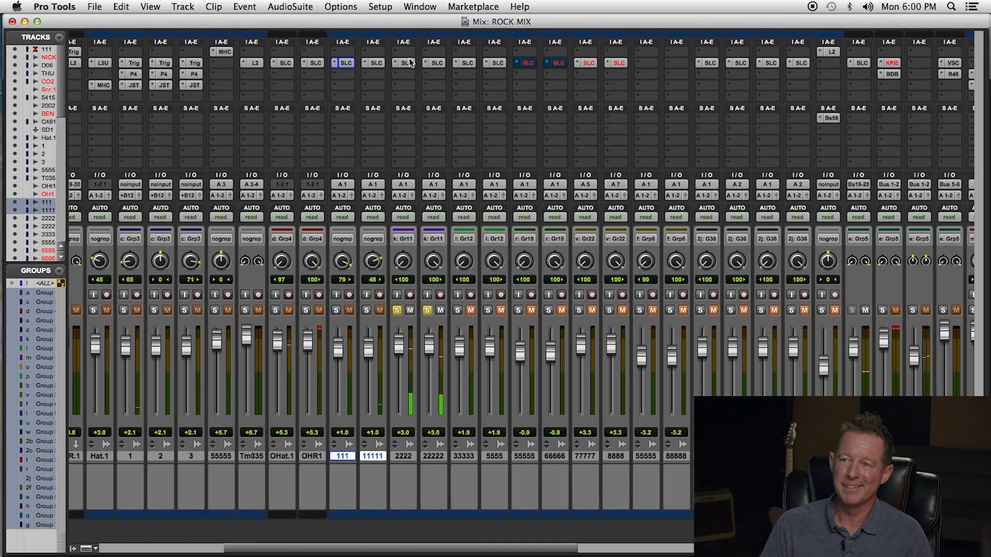
click(407, 63)
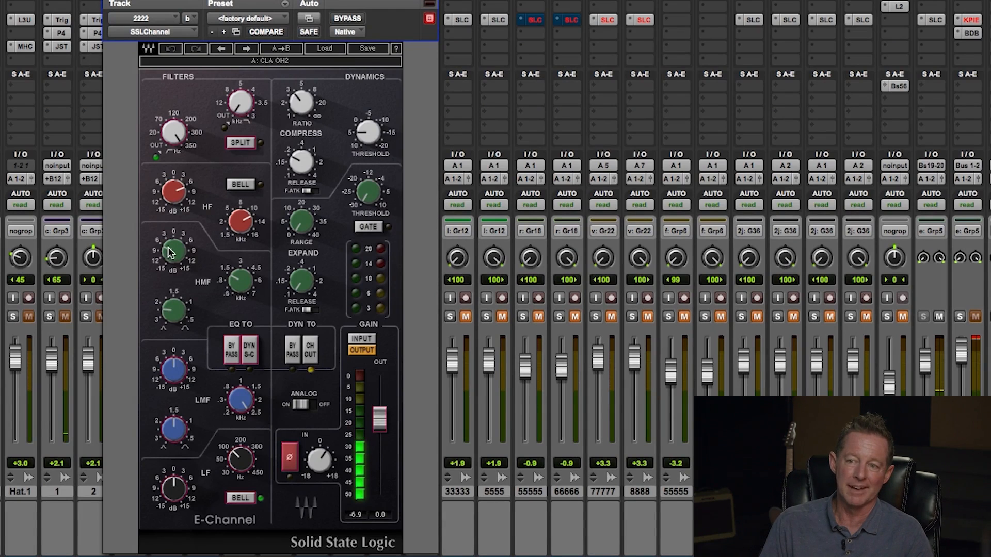
- Fine-tune the high-mid gain on 2222's SSL E-Channel and set the high-pass filter back to 350
drag(174, 251, 174, 239)
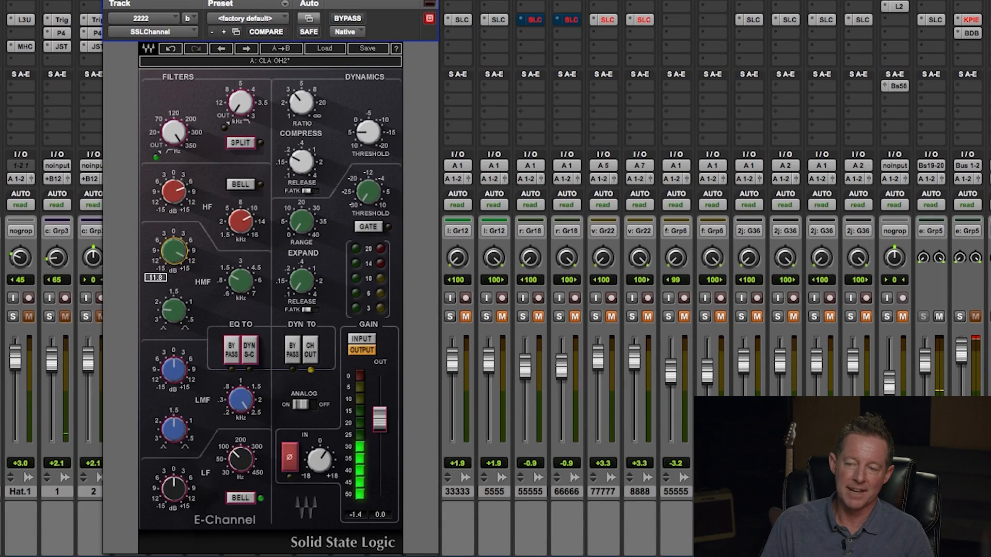
drag(174, 260, 174, 245)
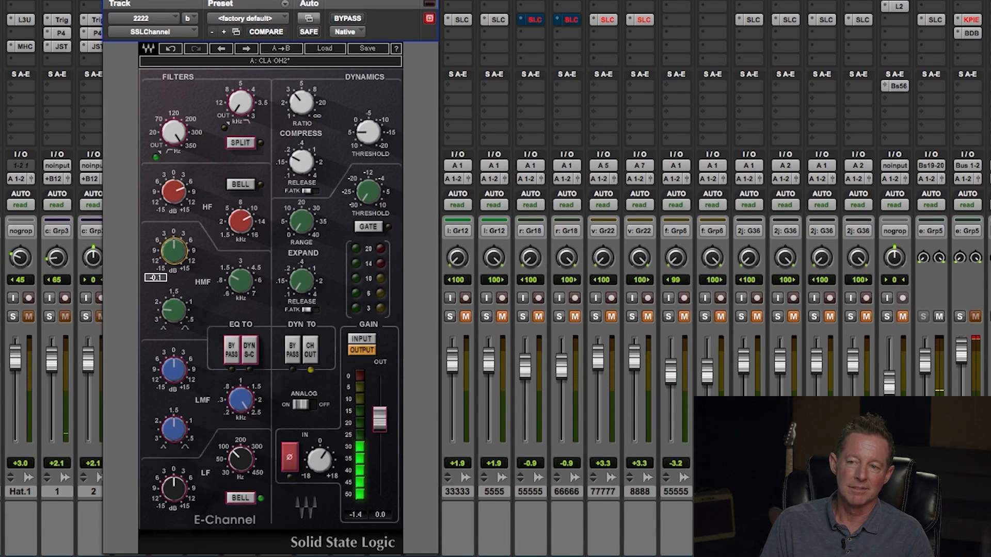
drag(174, 251, 174, 253)
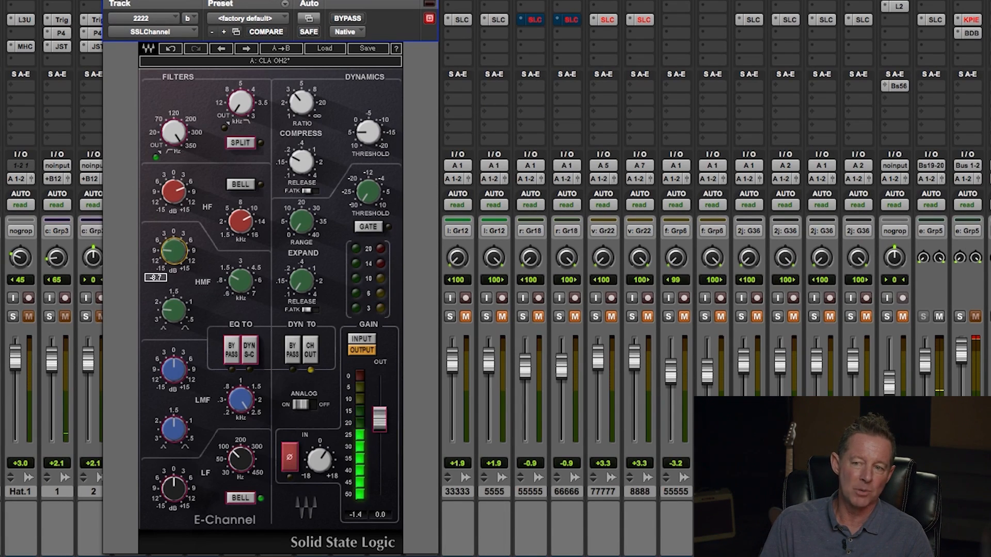
alt+click(174, 136)
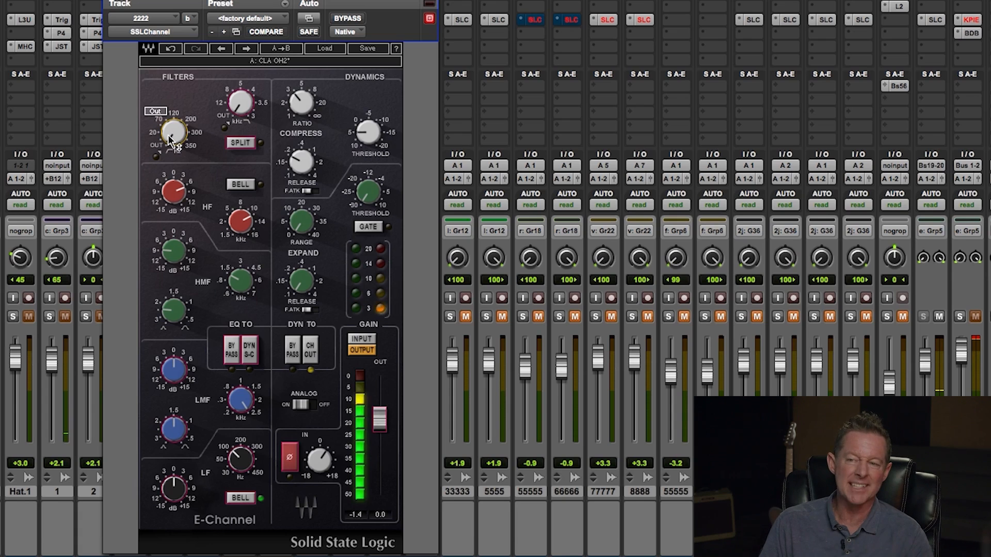
drag(173, 136, 173, 84)
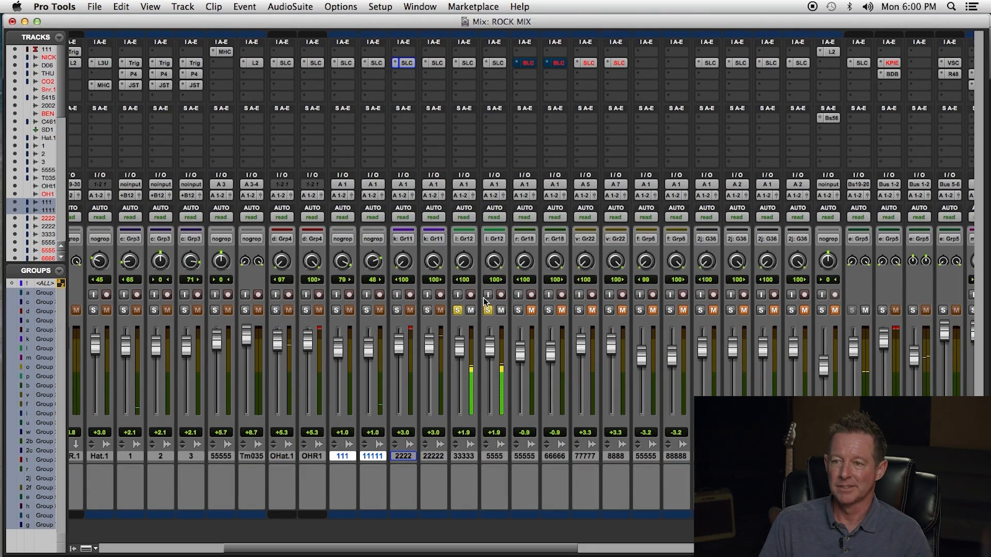
- Bypass 33333's SSL E-Channel and compare the close-room and RM BIG pairs with solo
click(464, 62)
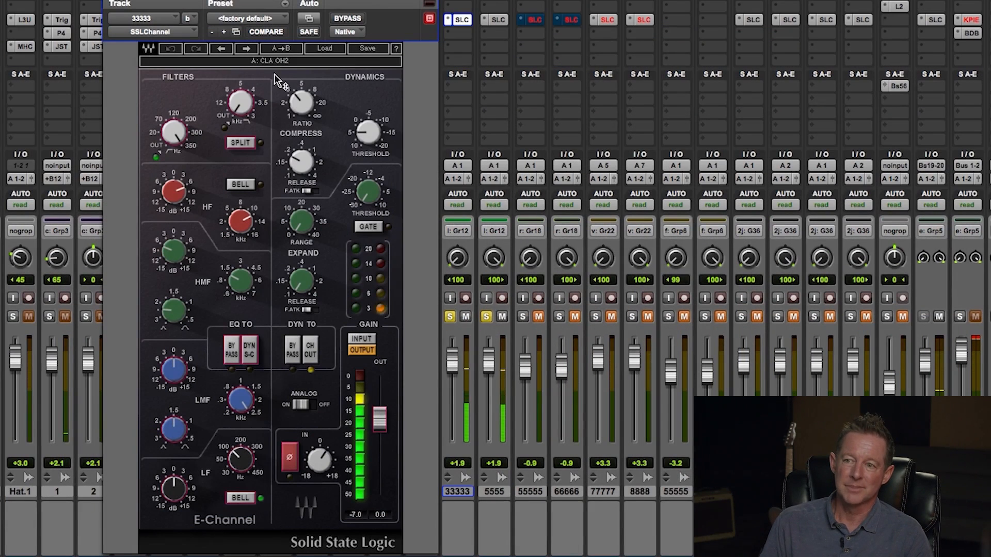
click(347, 18)
drag(410, 40, 379, 449)
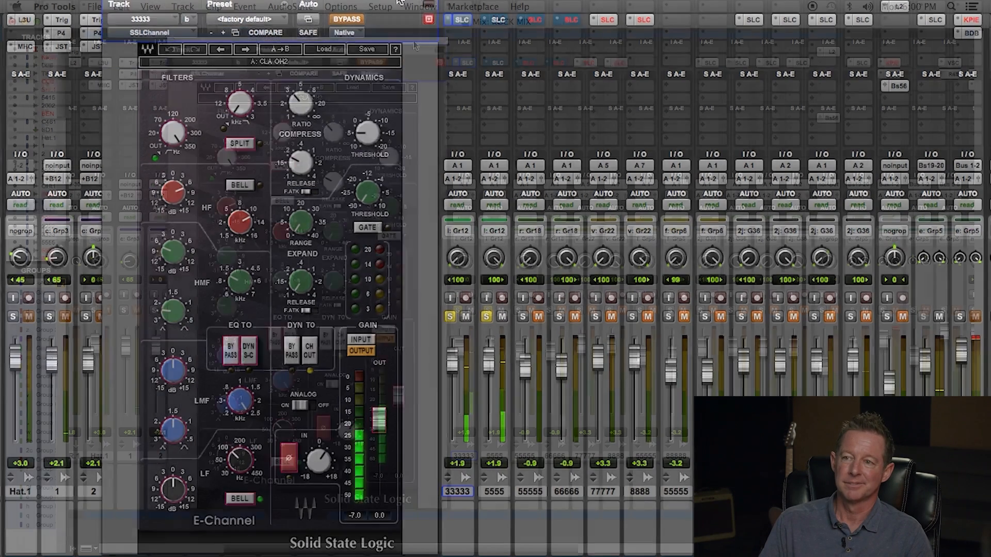
click(429, 311)
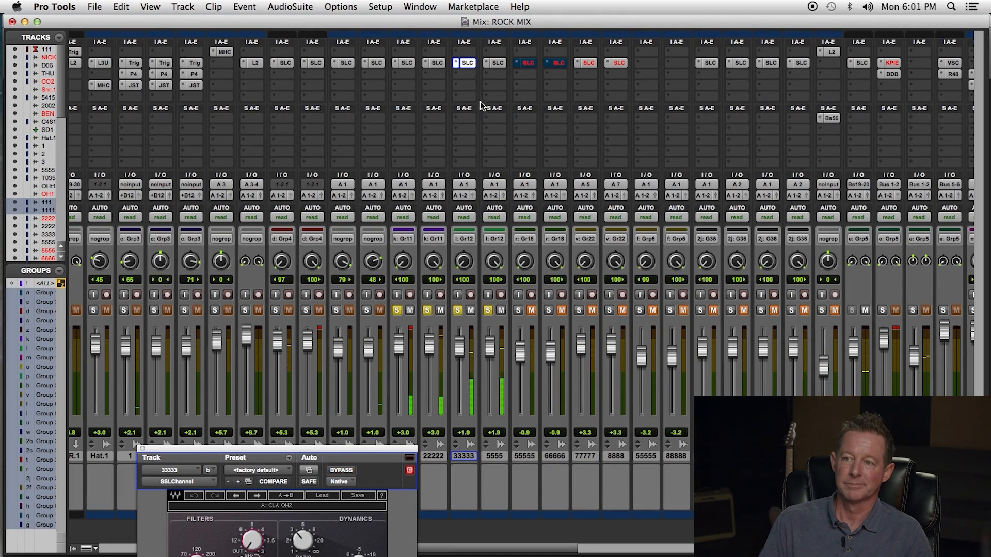
click(458, 310)
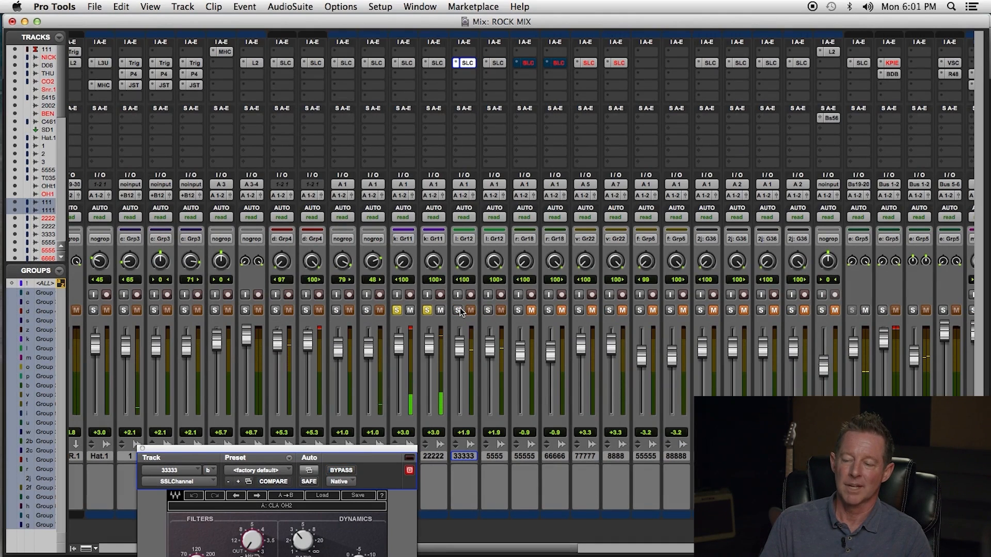
click(459, 310)
drag(330, 447, 327, 35)
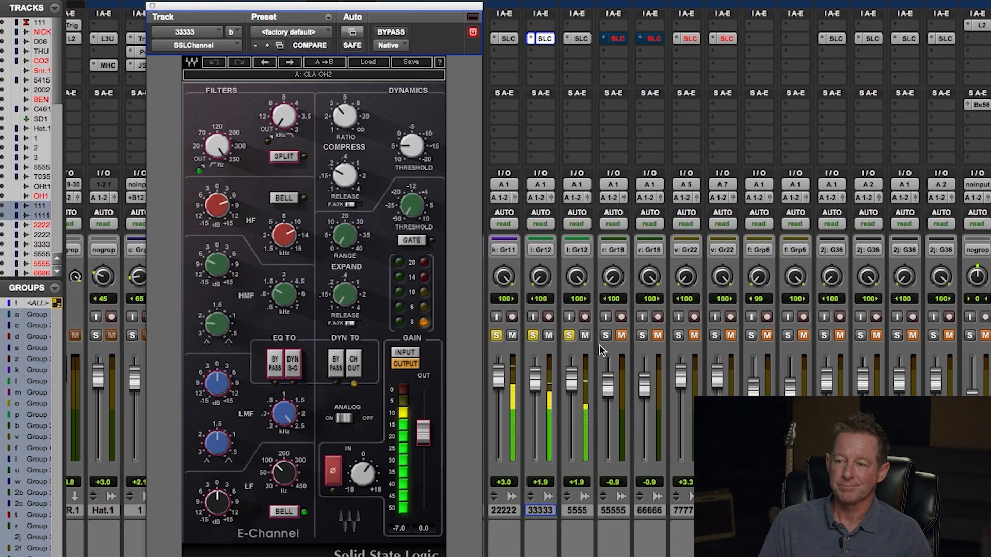
- Solo tracks 55555 and 66666 and select them both
click(606, 336)
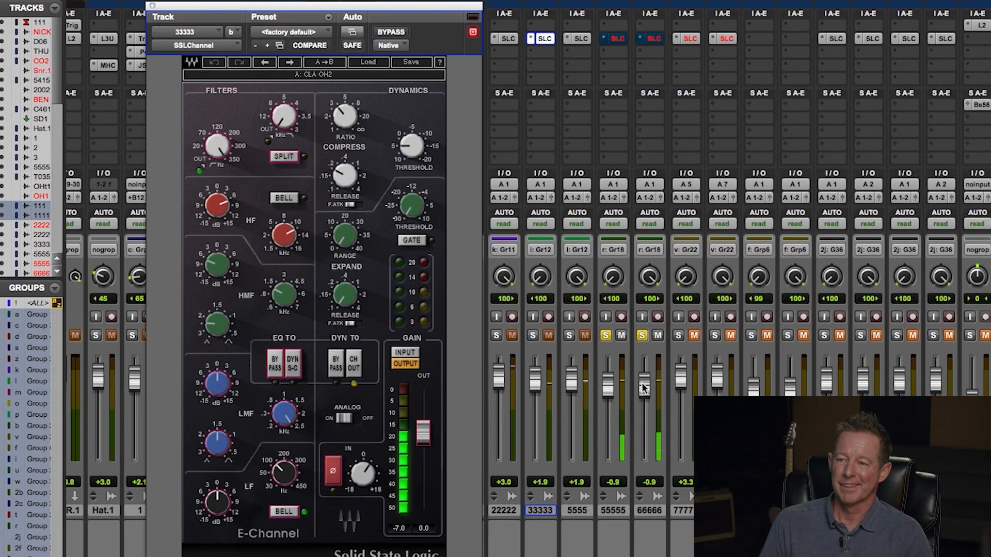
click(615, 511)
shift+click(651, 511)
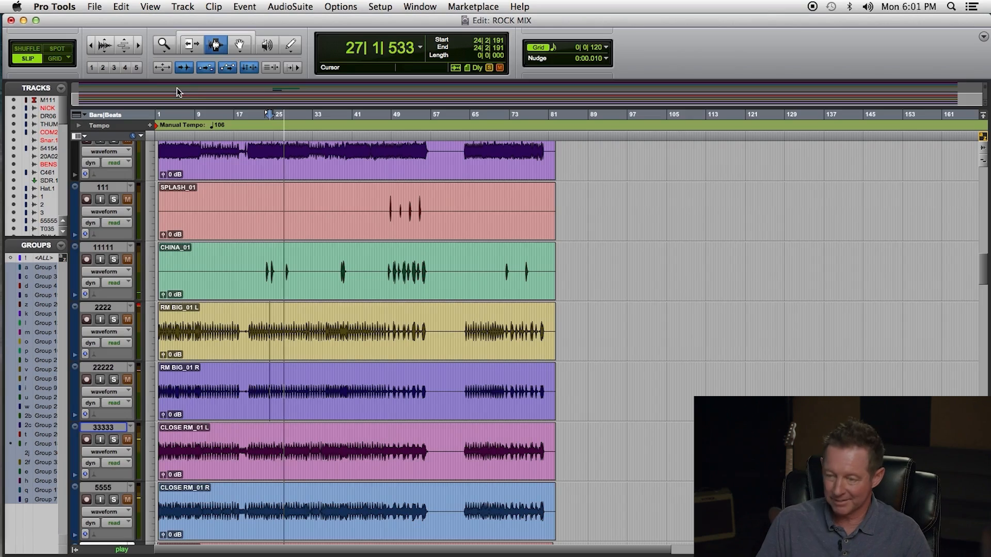
- Select and play both SQUISH clips end to end
drag(983, 267, 984, 293)
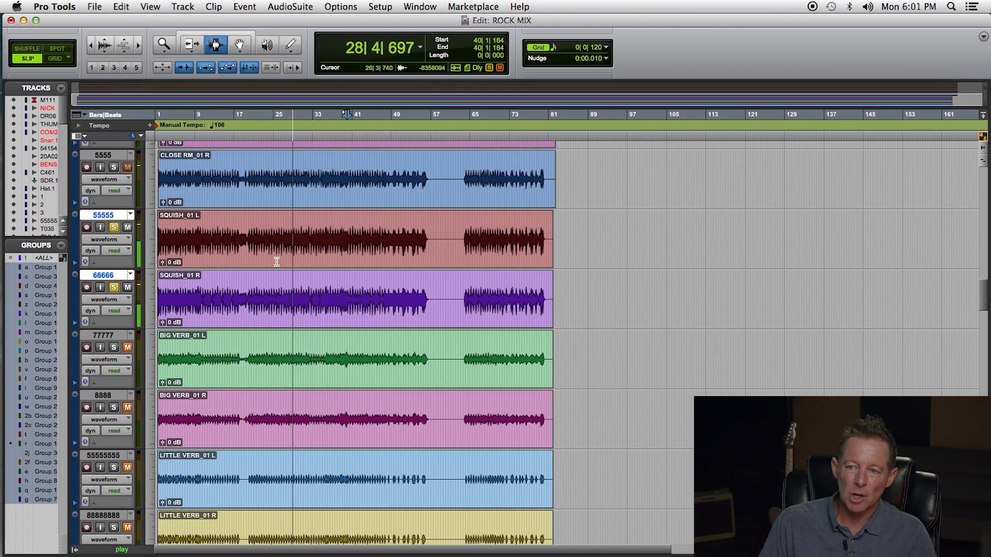
click(277, 242)
click(308, 245)
key(t)
key(t)
double_click(433, 243)
click(442, 251)
key(r)
double_click(418, 274)
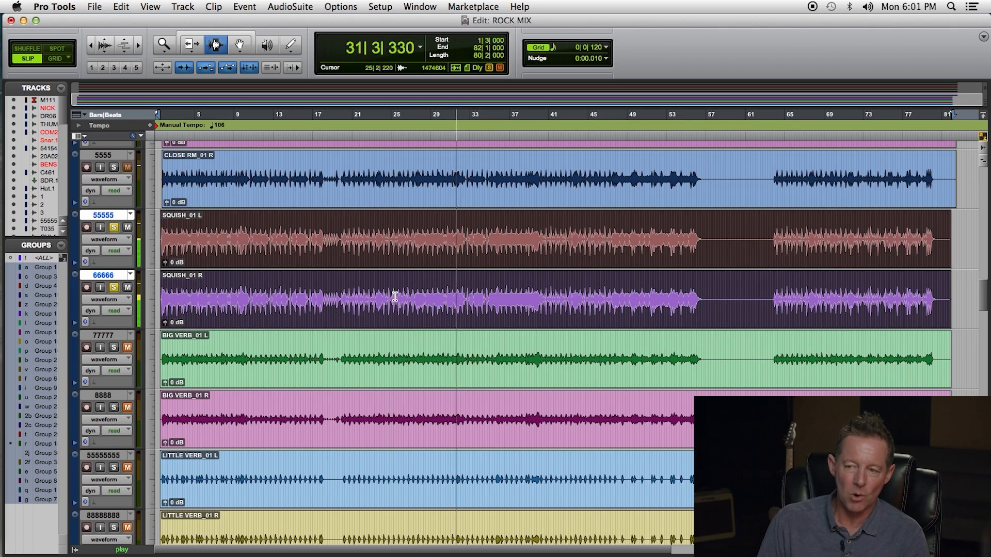
key(space)
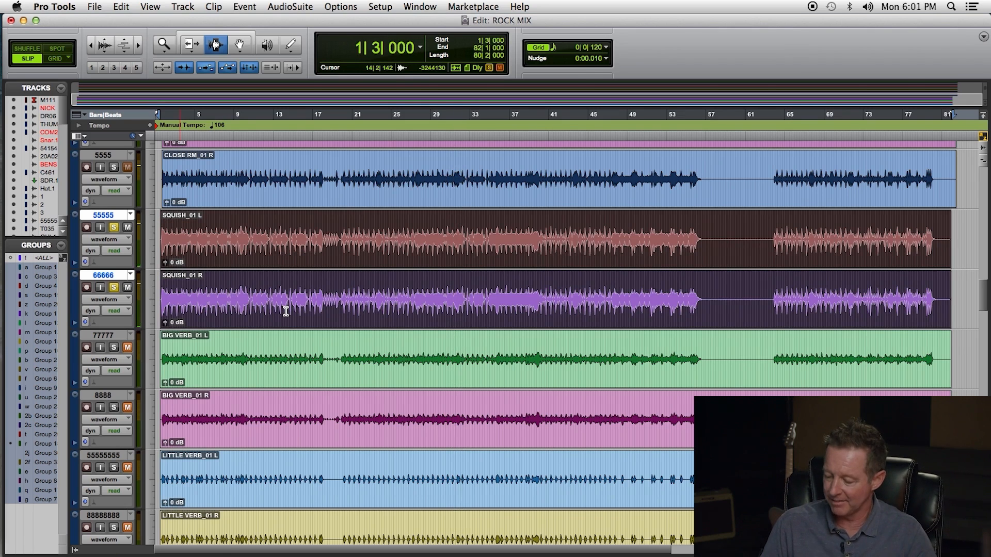
- Unsolo 55555 and 66666, remove 55555's insert, and deactivate the insert on 66666
key(super+equal)
click(549, 311)
click(516, 64)
click(525, 42)
click(547, 62)
click(559, 43)
click(550, 66)
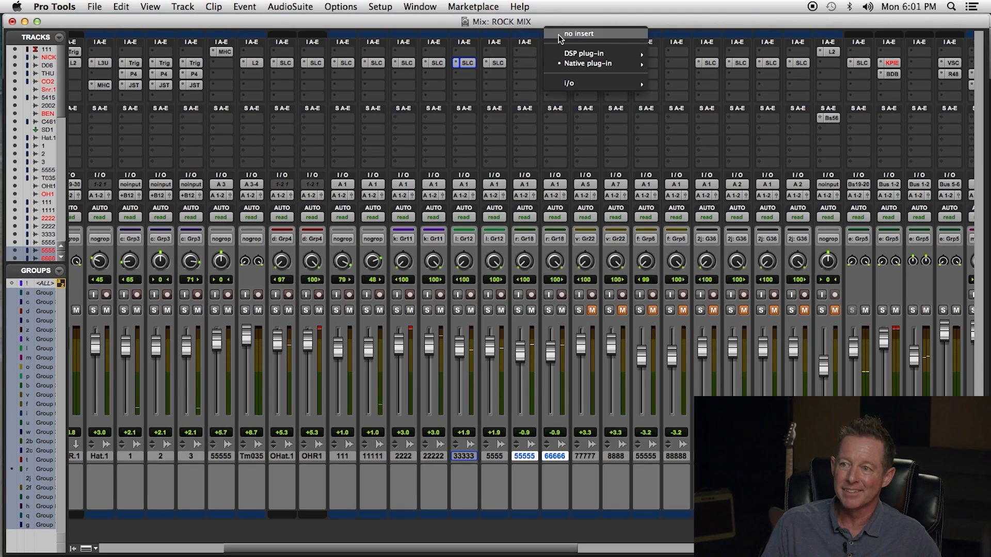
click(562, 40)
- Insert the SSLComp (mono) compressor from Native plug-in > Dynamics on track 55555
click(516, 65)
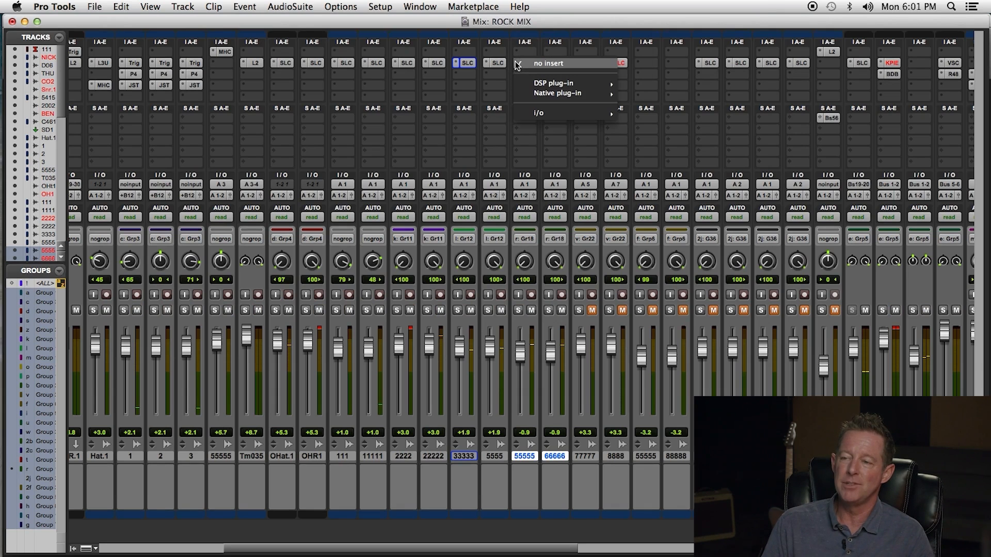
mouse_move(547, 94)
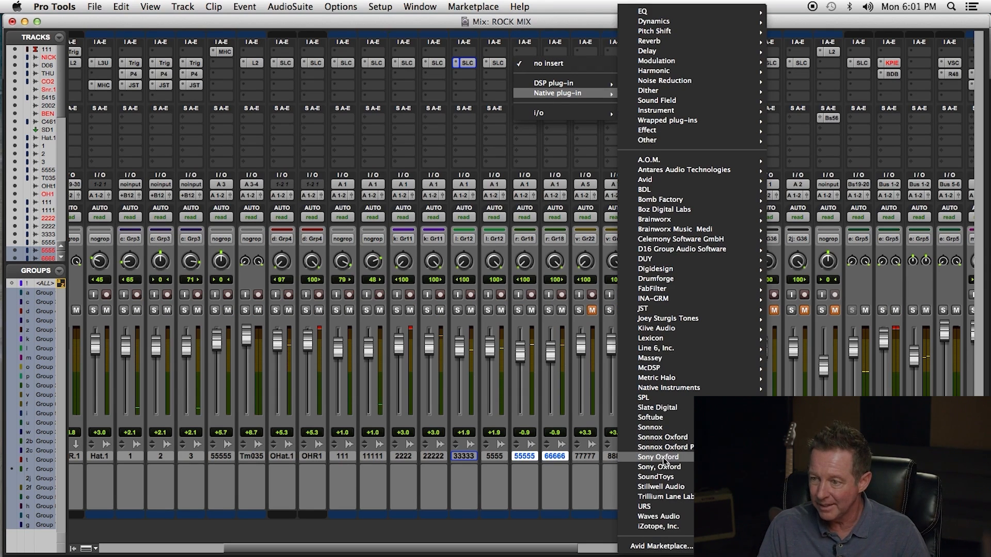
mouse_move(644, 23)
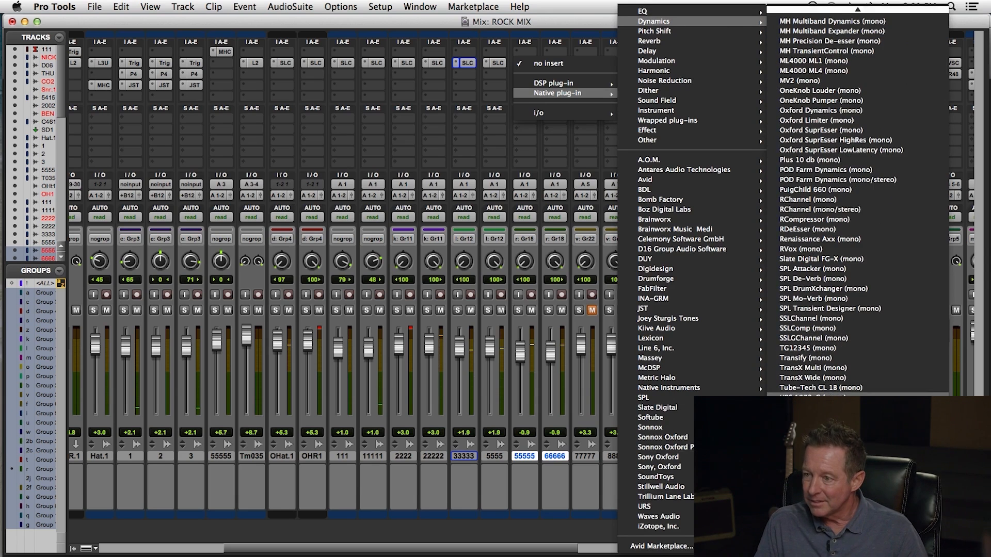
click(833, 332)
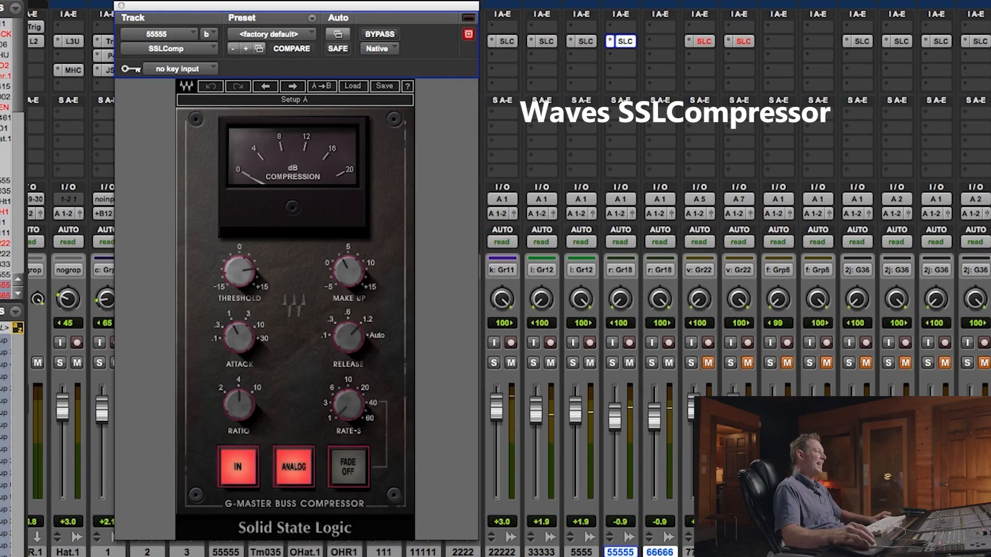
- With mix groups suspended, solo track 5555, centre its pan at 0 and show its SSLComp window
key(super+shift+g)
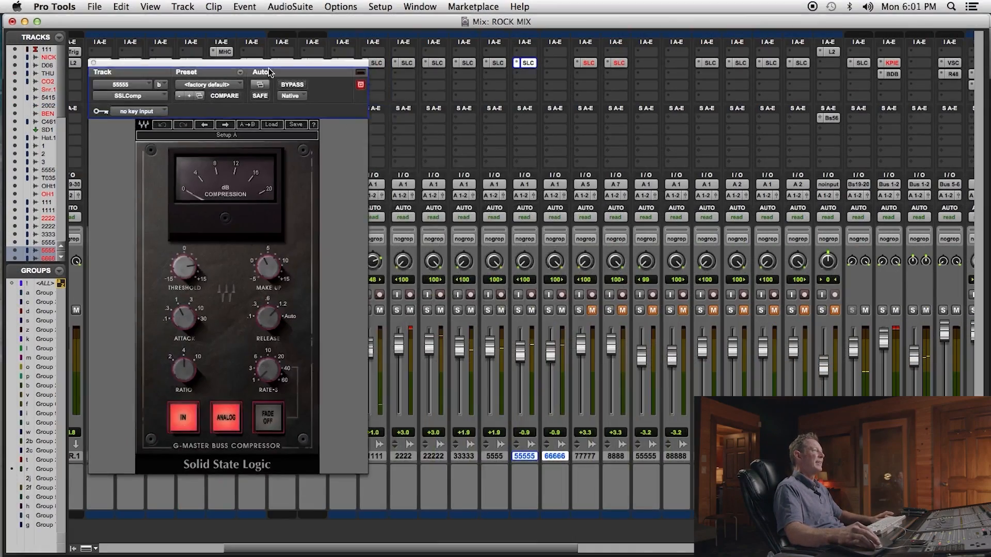
drag(336, 7, 826, 190)
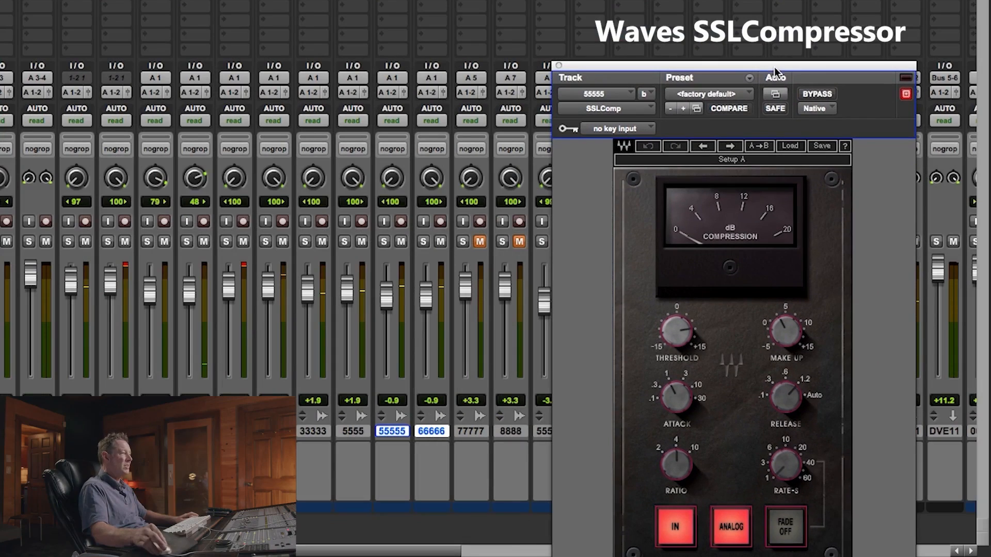
click(345, 242)
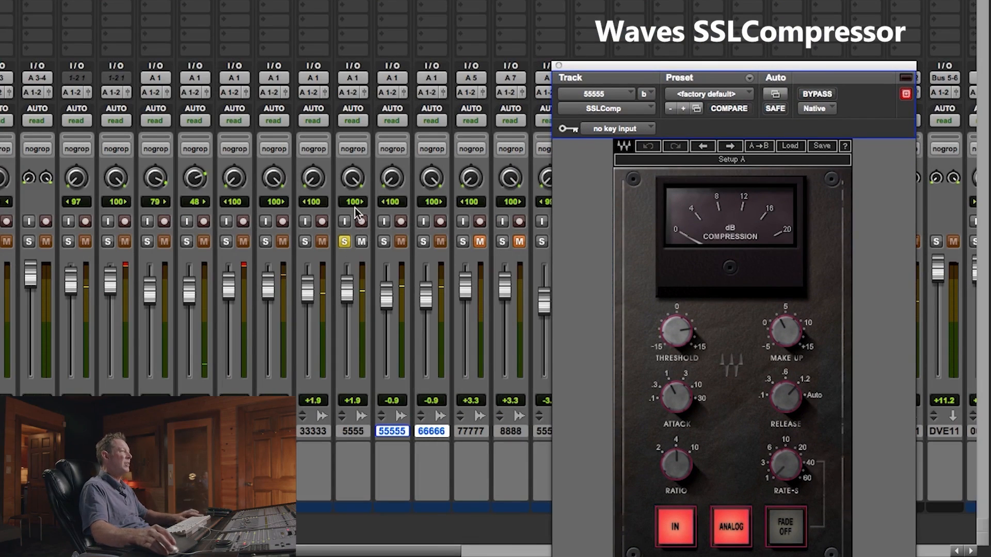
alt+click(354, 178)
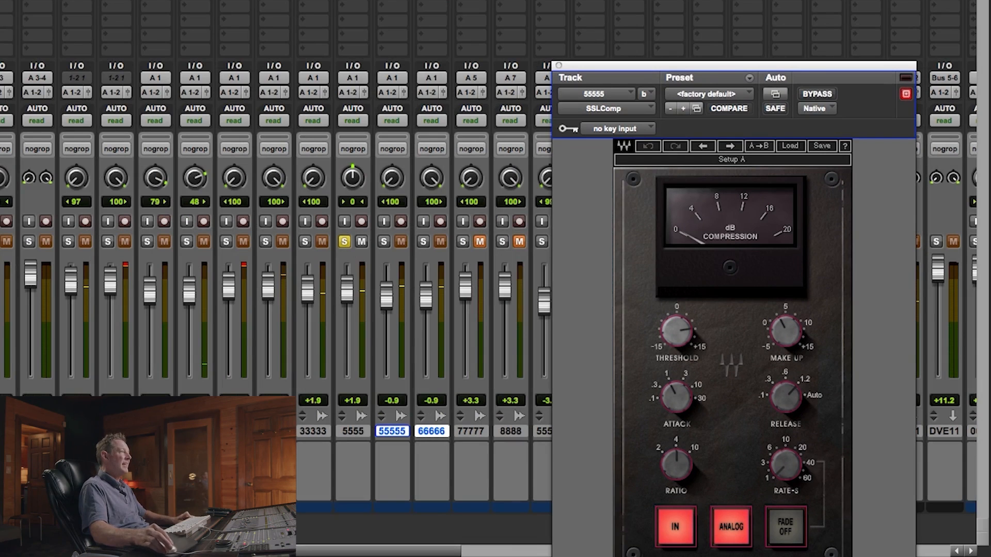
click(353, 1)
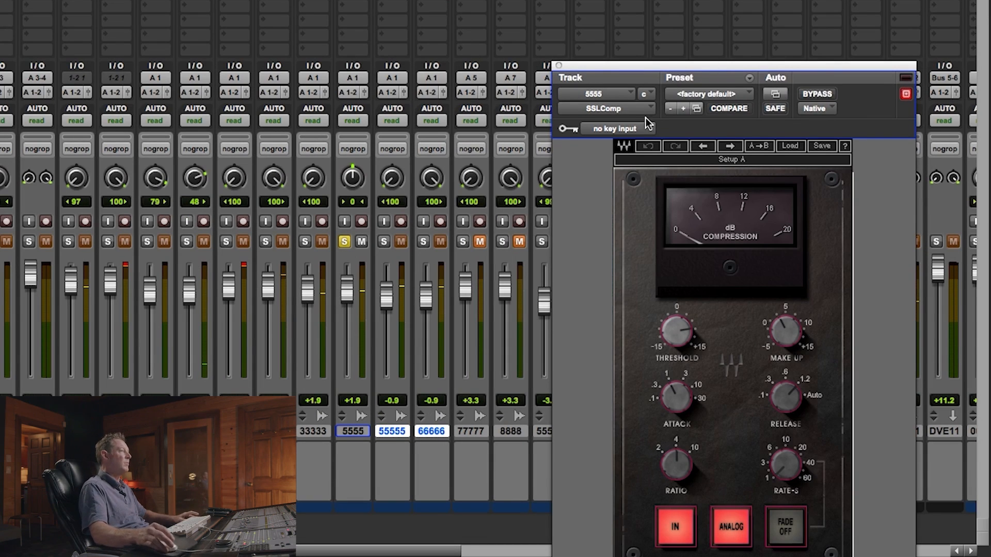
drag(652, 66, 665, 0)
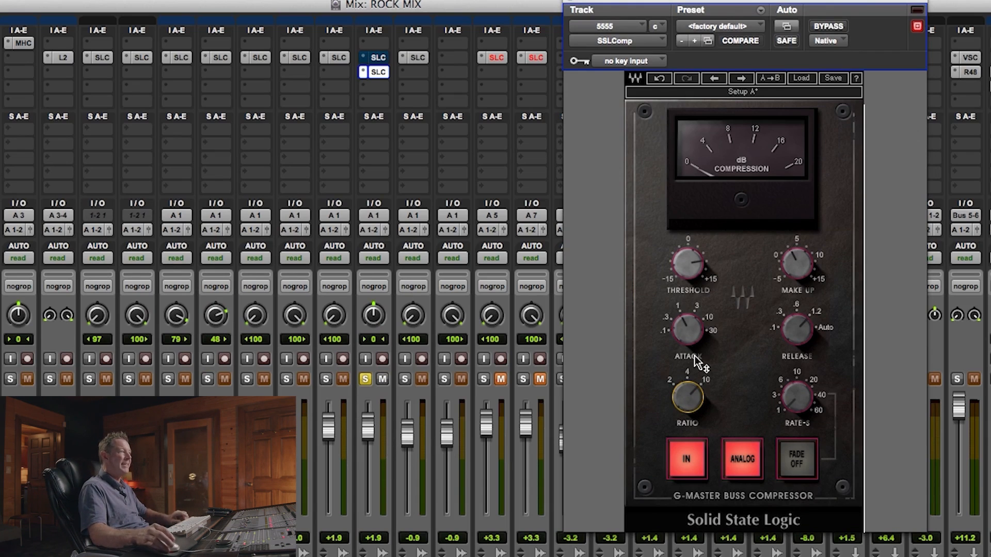
- Set SSLComp attack to .1ms, threshold to -2.3, about 5.8 dB make-up gain and Auto release
drag(687, 330, 658, 447)
drag(795, 320, 796, 392)
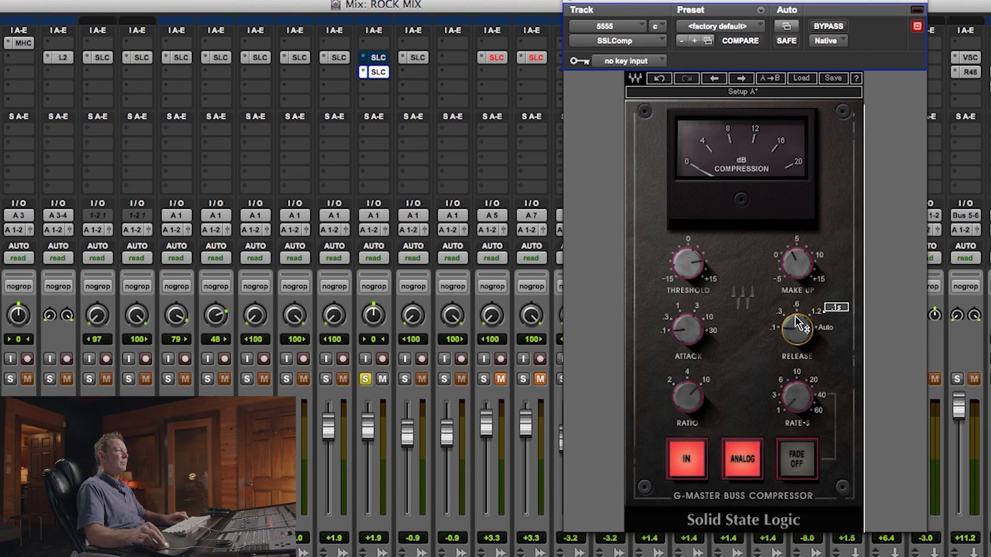
drag(677, 280, 676, 285)
drag(803, 359, 803, 312)
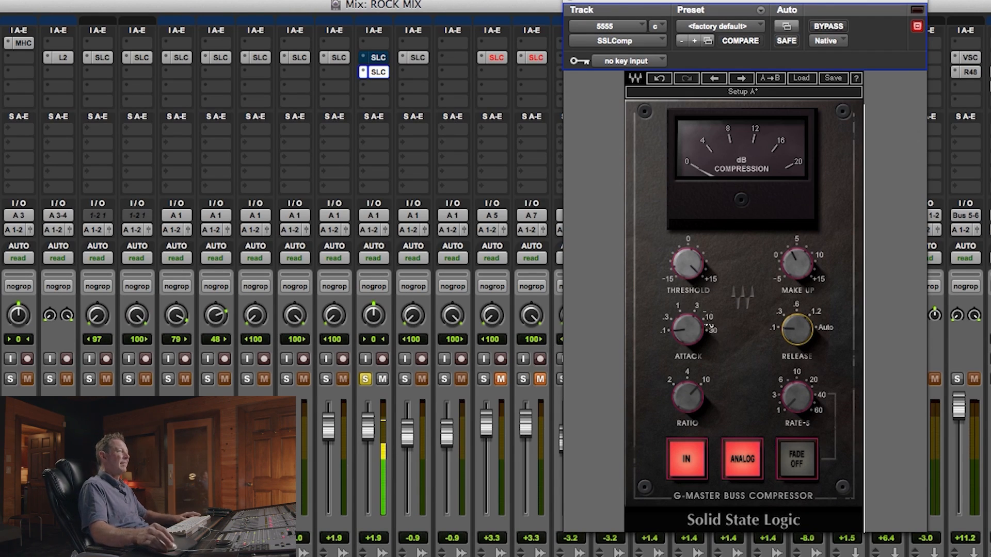
drag(688, 263, 688, 281)
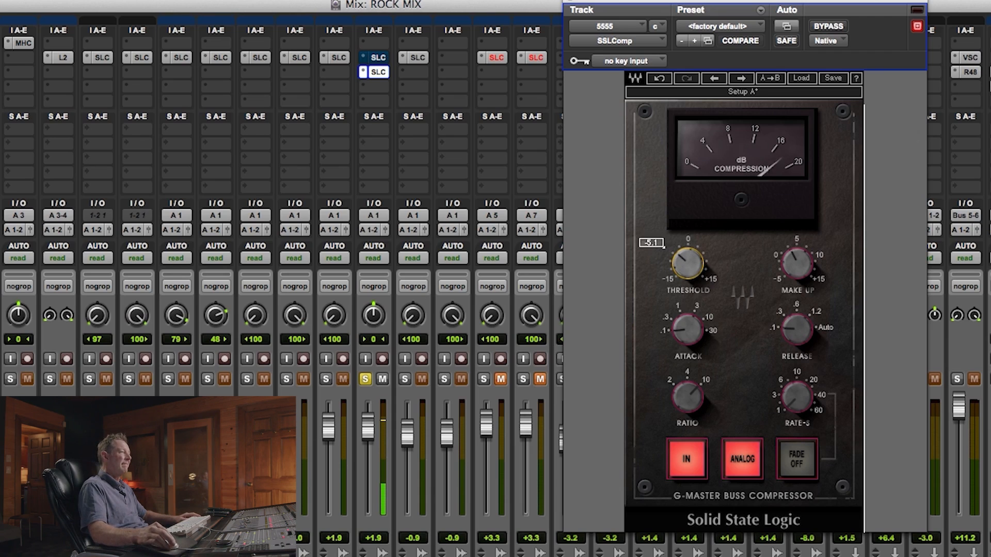
drag(798, 264, 797, 248)
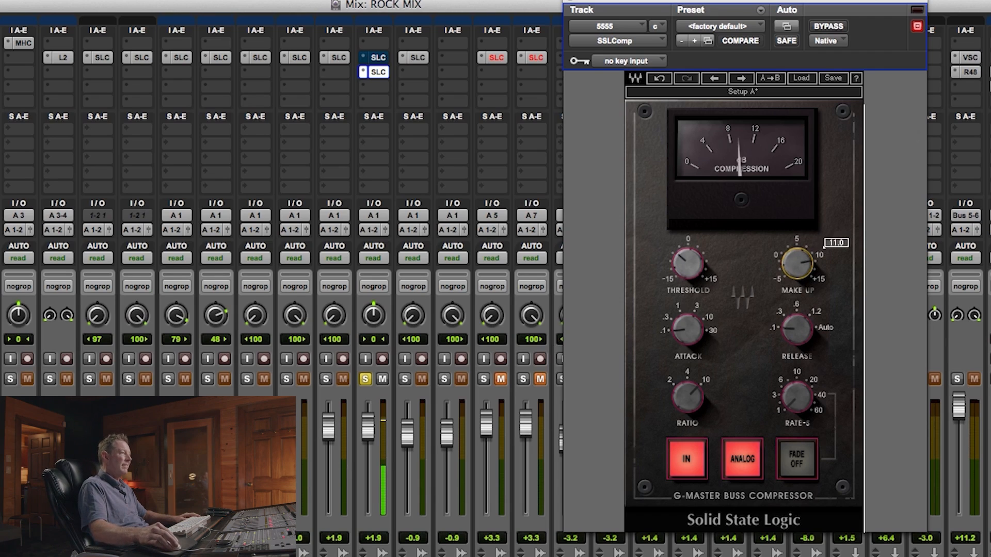
drag(790, 338, 792, 318)
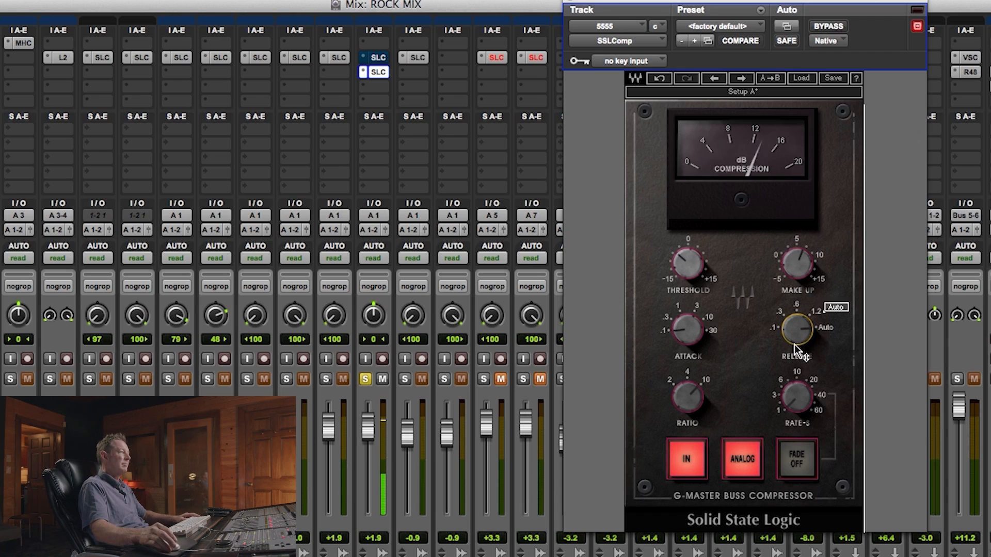
click(405, 379)
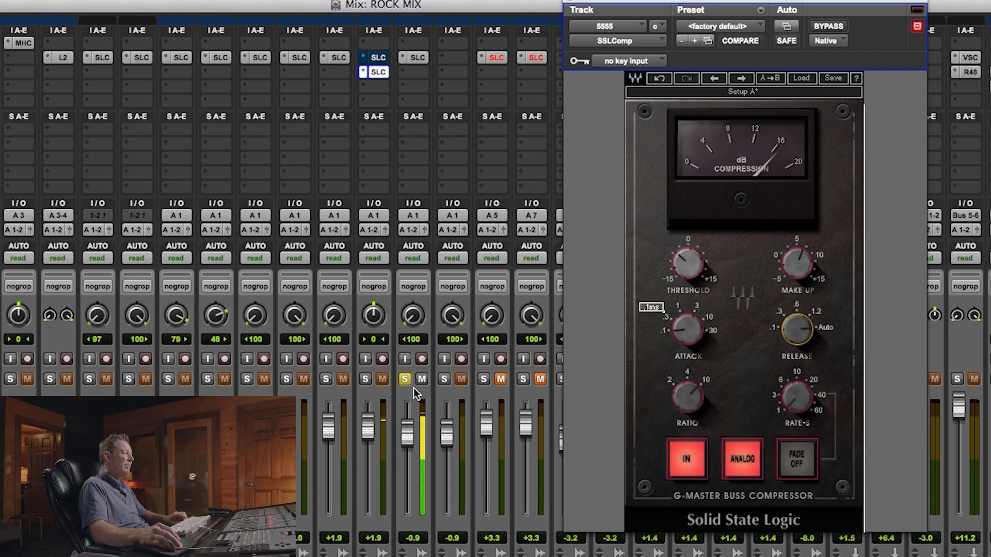
- Solo the compressed track instead of channel 11, then lower threshold to -8 and release to .3s
click(400, 378)
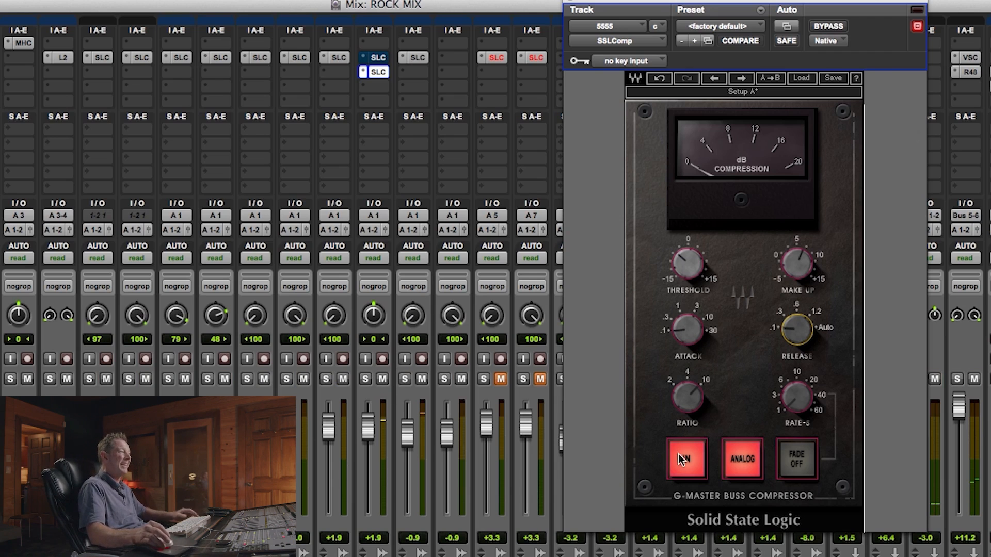
click(366, 378)
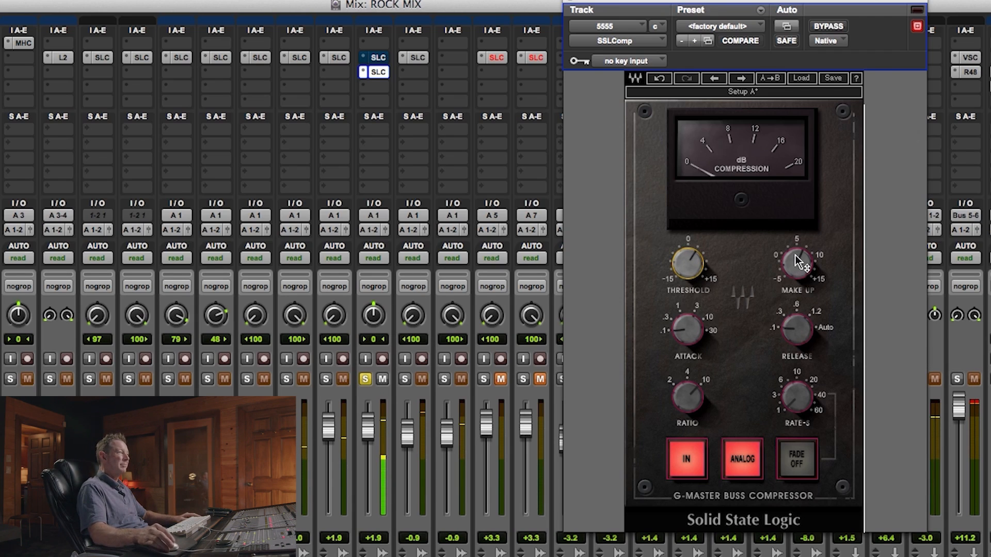
mouse_move(798, 329)
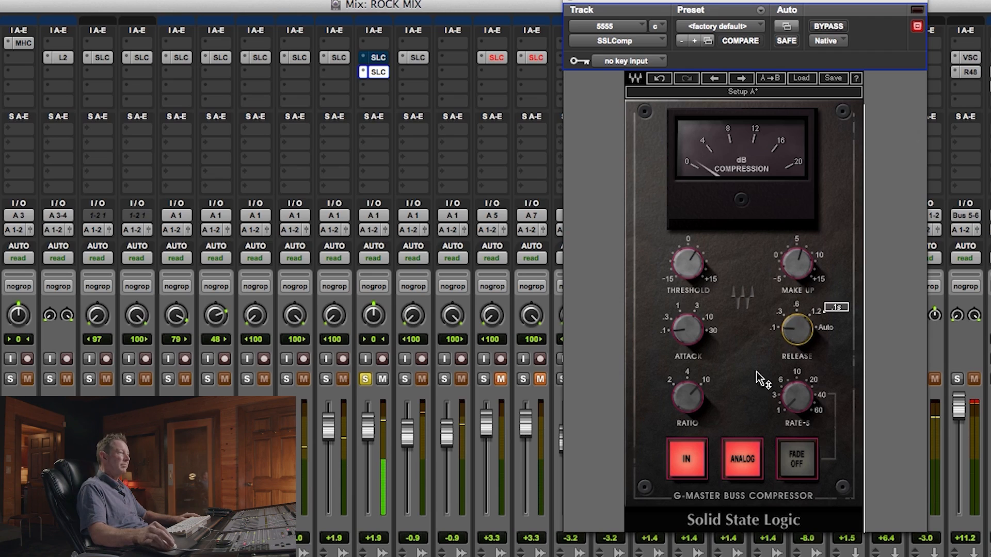
mouse_move(664, 309)
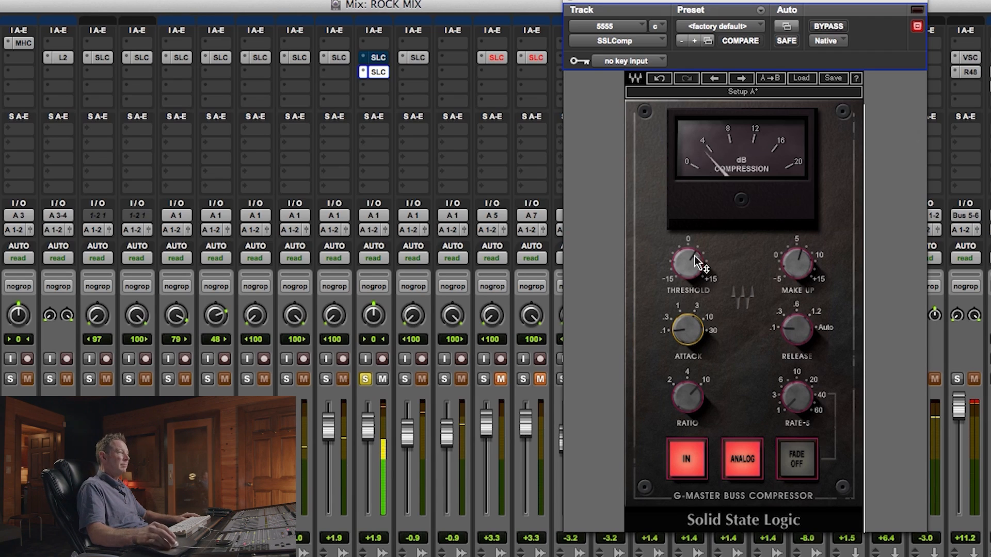
drag(697, 256, 697, 290)
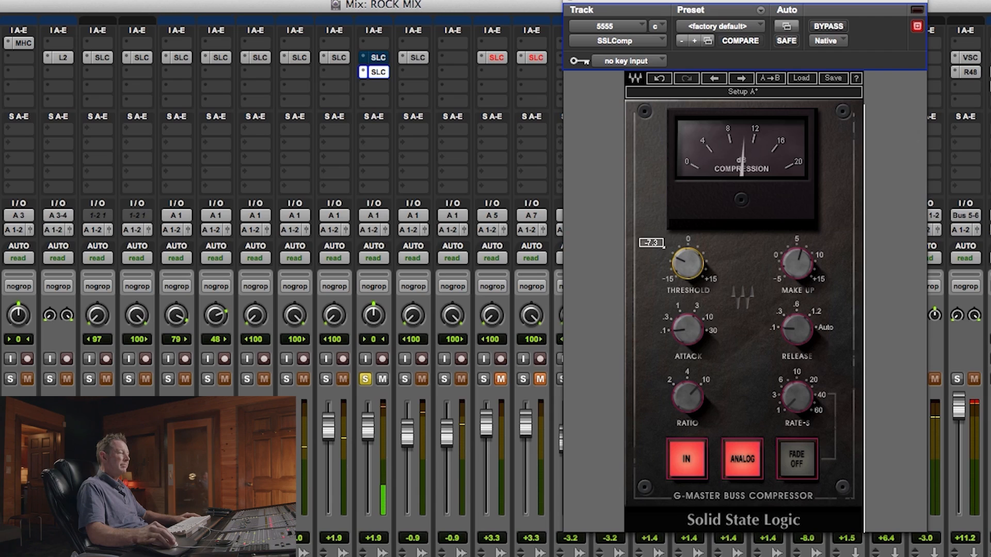
drag(791, 328, 791, 308)
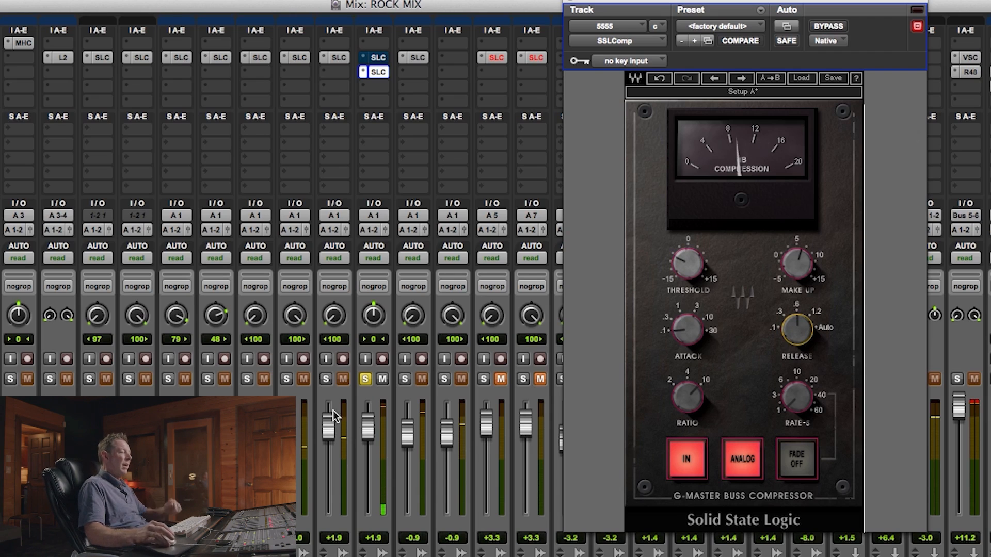
- Unsolo the track, re-enable the top SLC and remove the extra SLC inserts on 5555 and 55555
click(368, 381)
super+click(377, 58)
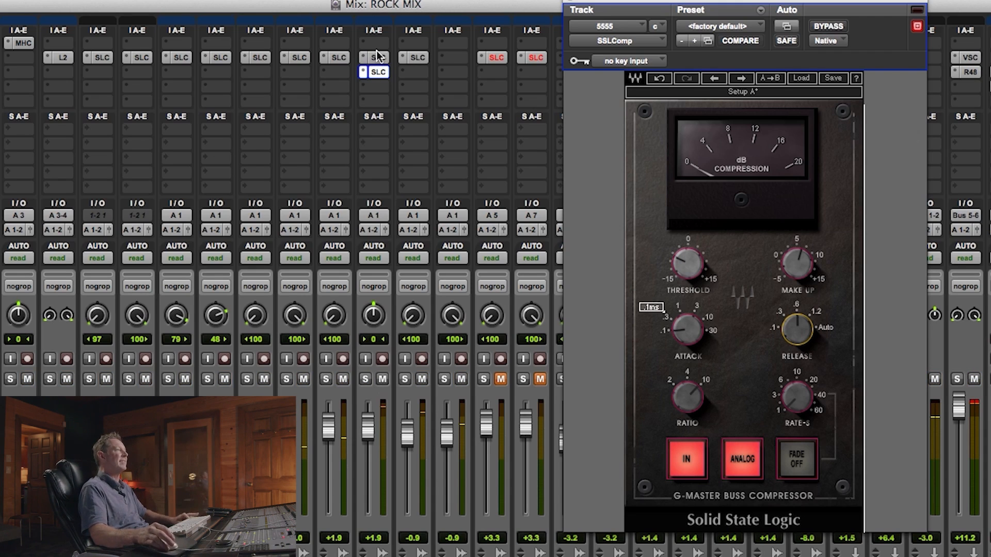
click(361, 69)
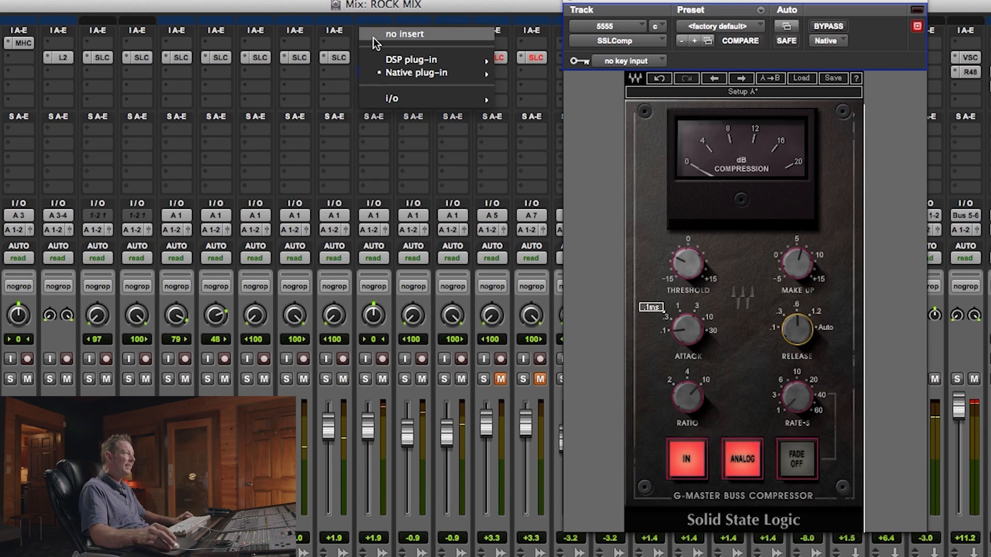
click(372, 38)
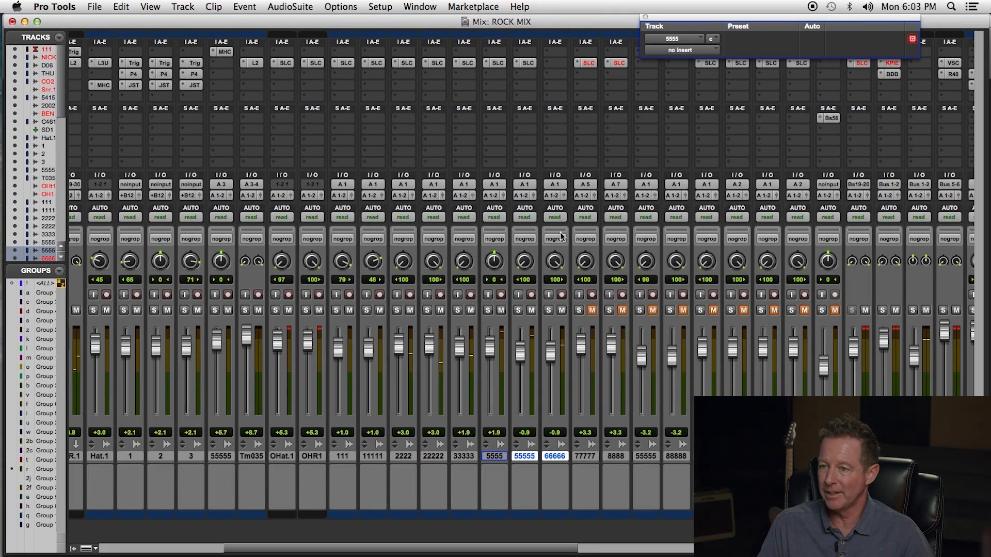
click(518, 64)
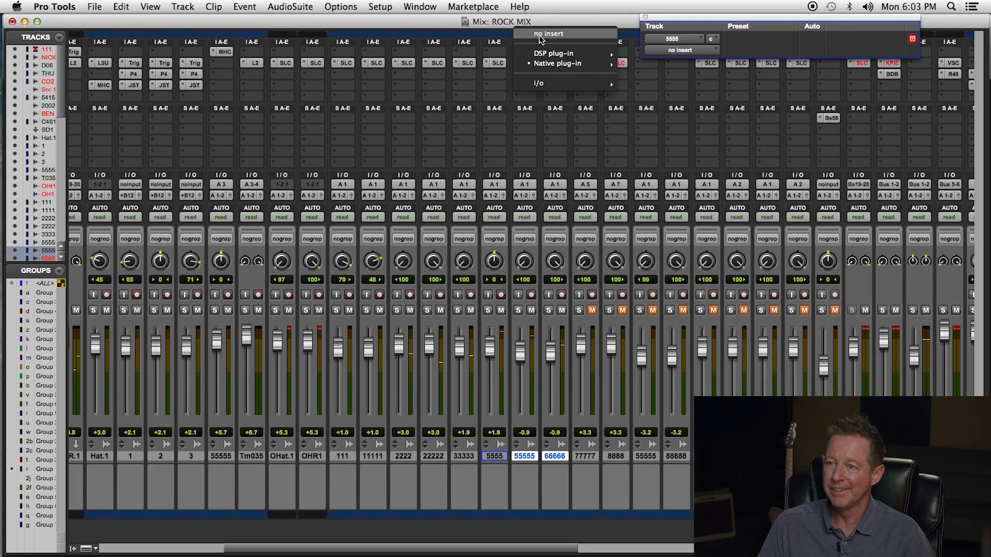
click(547, 34)
click(645, 17)
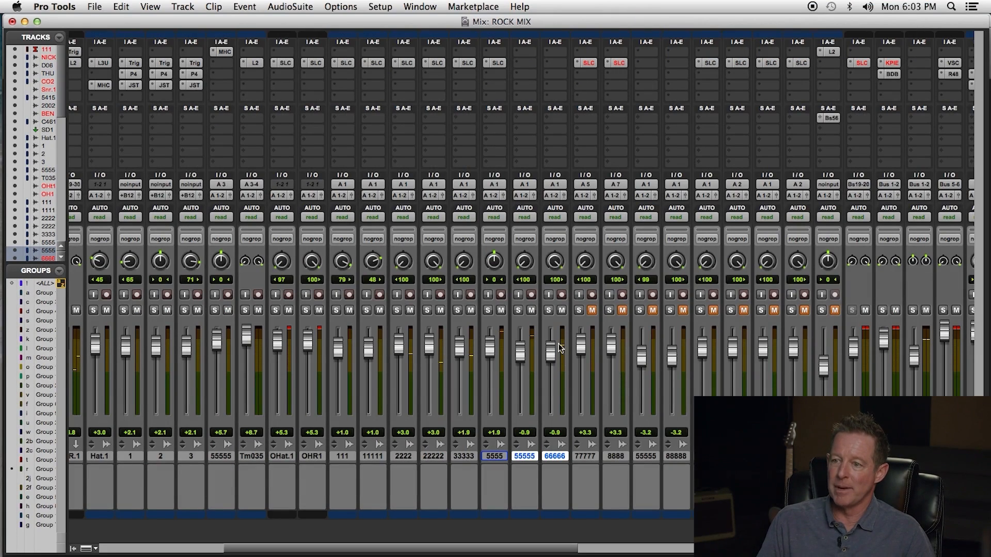
- Enable all mix groups and lower the 55555/66666 pair to -4.3
click(546, 312)
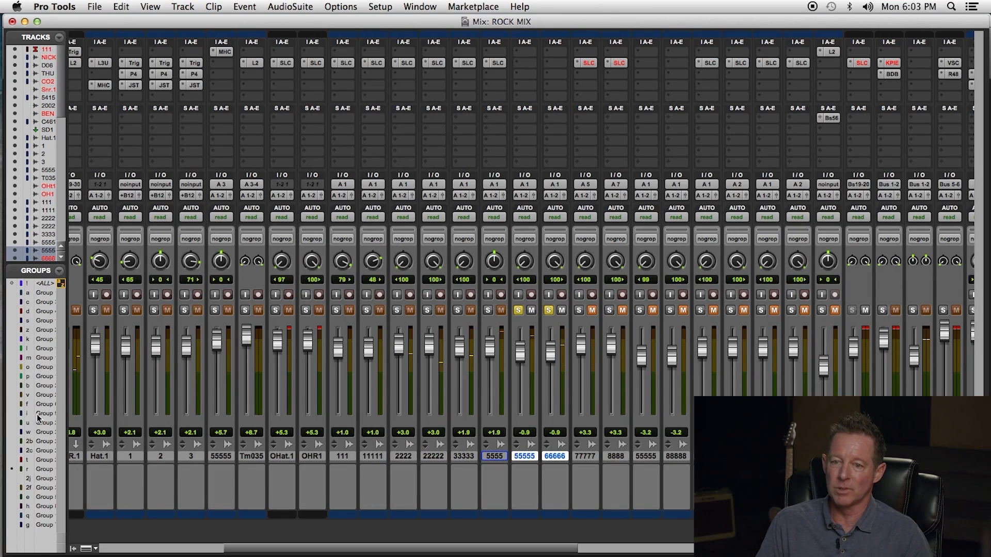
alt+click(37, 415)
click(518, 312)
drag(520, 357, 503, 550)
- Pull the grouped drum faders down and back up to 0 dB, leaving the overhead pair unmuted
drag(488, 347, 498, 547)
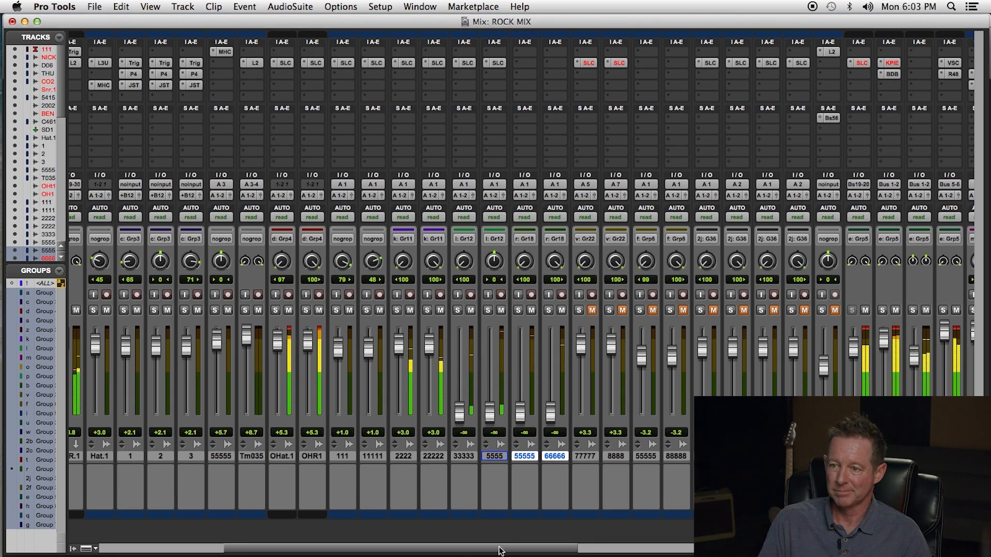
drag(429, 345, 115, 551)
drag(202, 376, 206, 340)
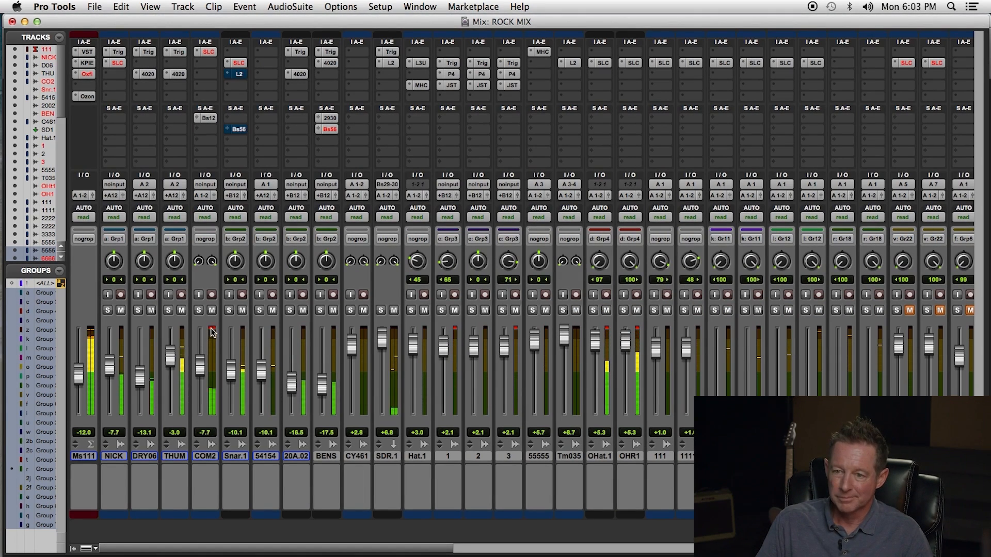
click(637, 310)
click(637, 310)
drag(744, 412, 744, 356)
drag(806, 416, 807, 356)
drag(838, 420, 838, 361)
- Save the session, then unmute and solo tracks 77777 and 8888
key(super+s)
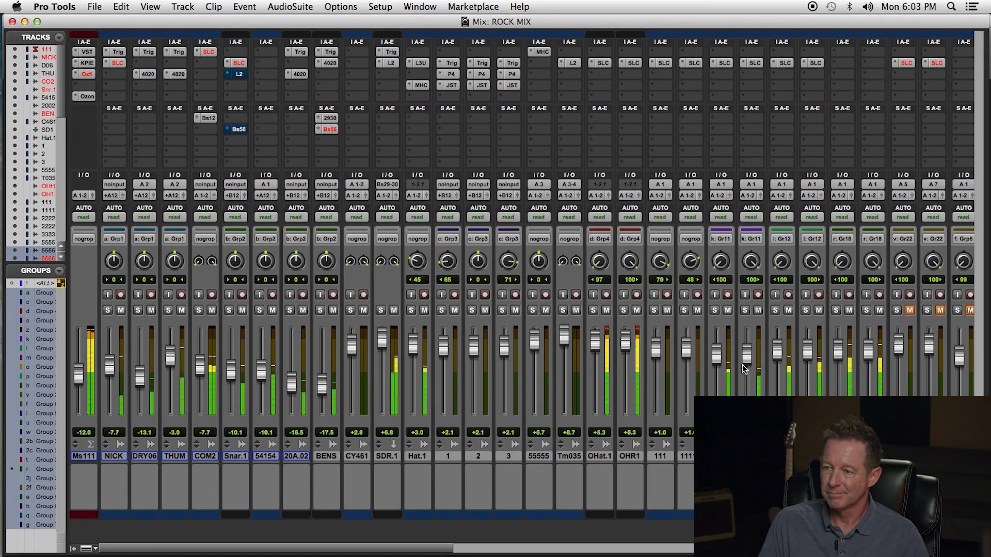
drag(443, 550, 601, 552)
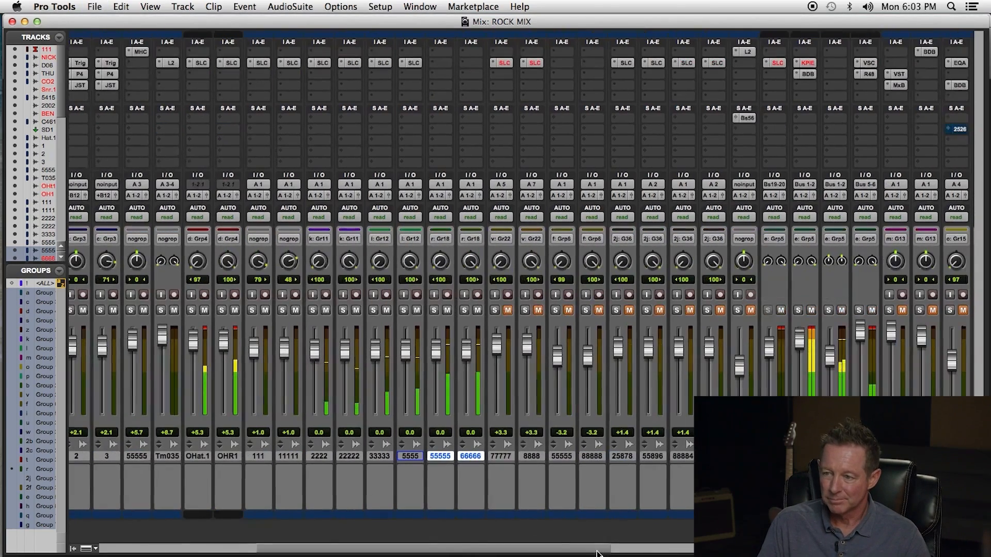
click(537, 309)
click(525, 310)
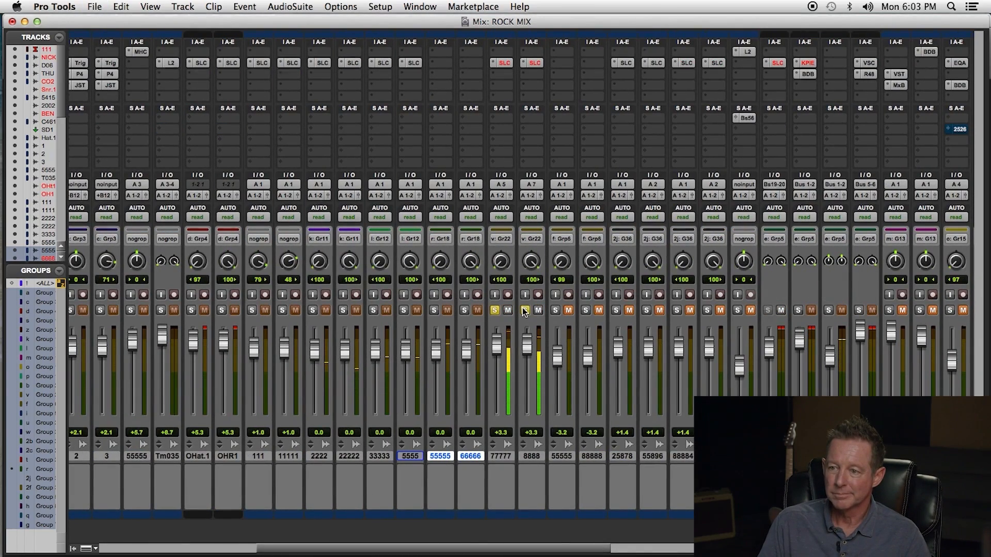
- Select the BIG VERB L and R clips in the edit view, start playback, and return to the mixer
key(super+equal)
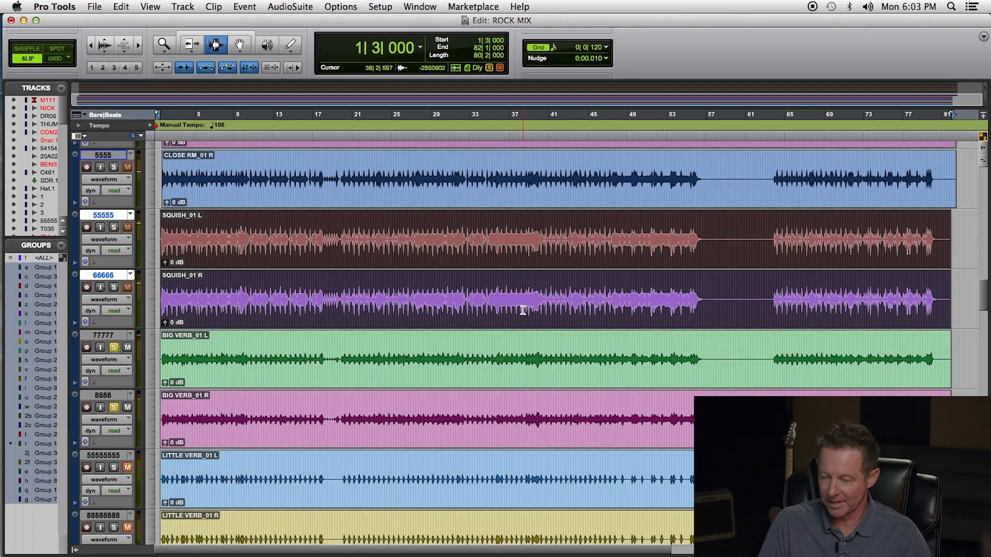
double_click(240, 378)
double_click(206, 354)
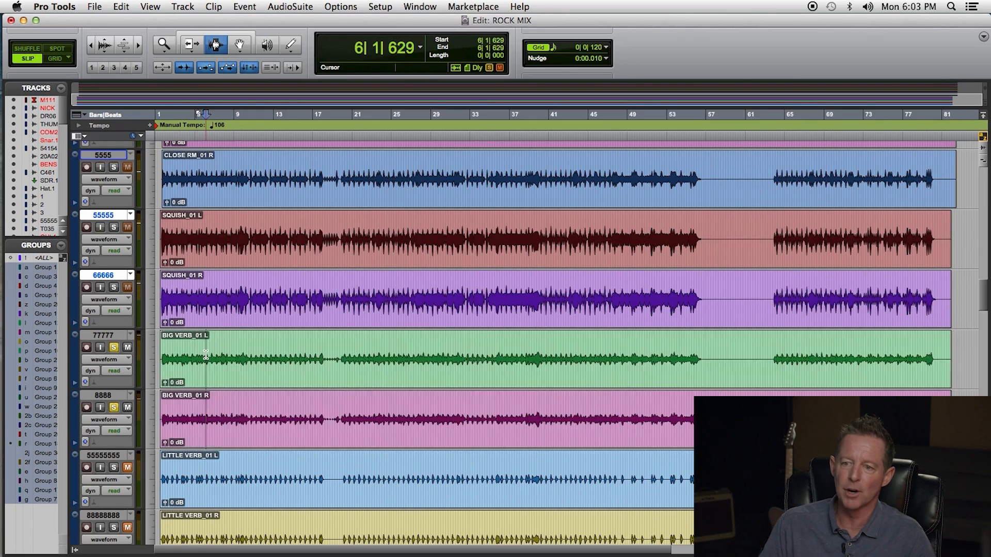
double_click(195, 355)
key(space)
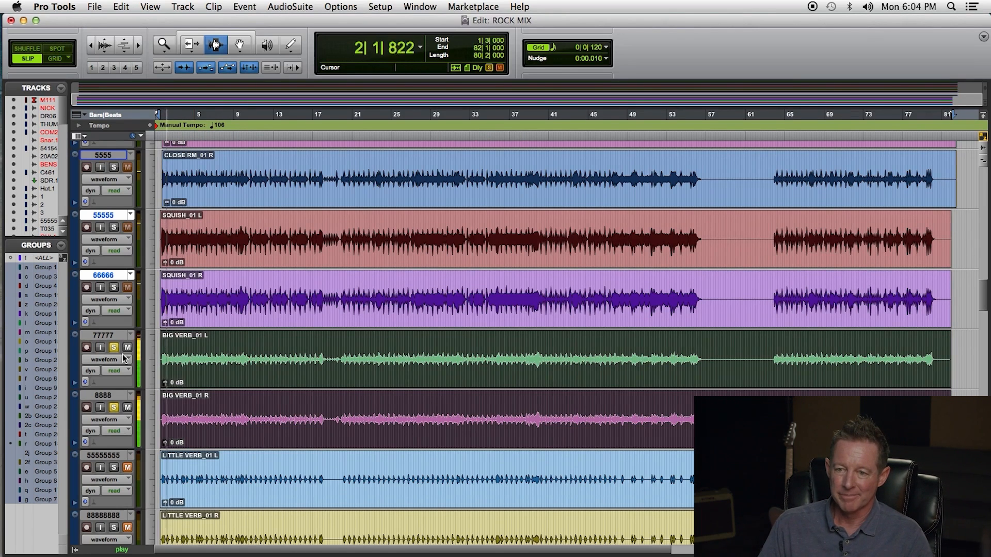
key(super+equal)
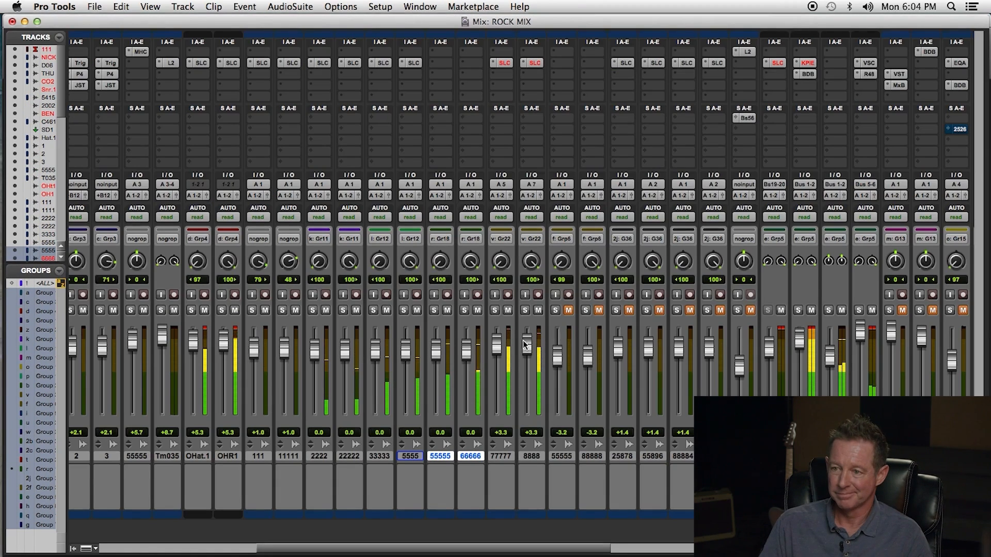
- Lower the 77777/8888 pair and, after a solo check, raise the 55555/88888 pair
mouse_move(527, 343)
mouse_down()
mouse_move(528, 429)
mouse_move(525, 339)
mouse_move(526, 358)
mouse_up()
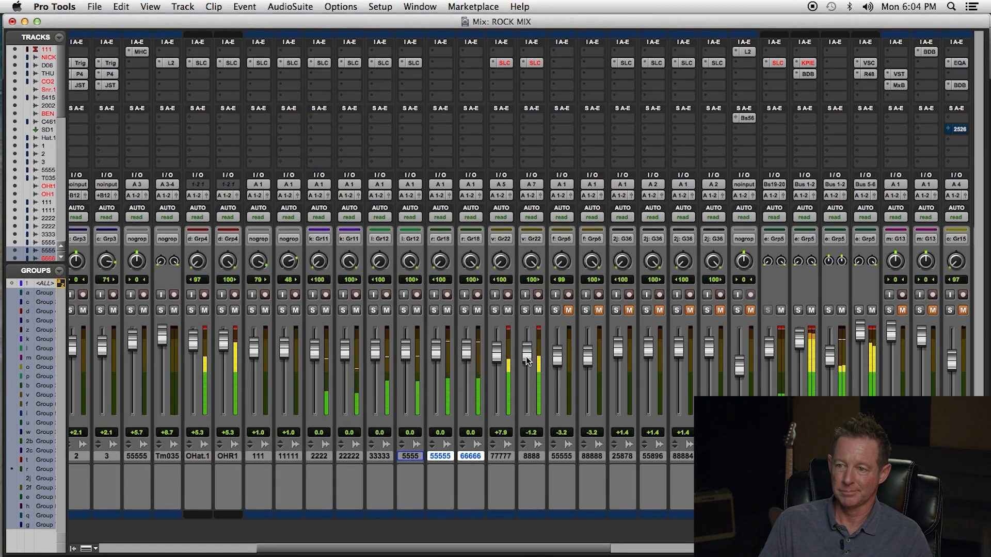
click(555, 311)
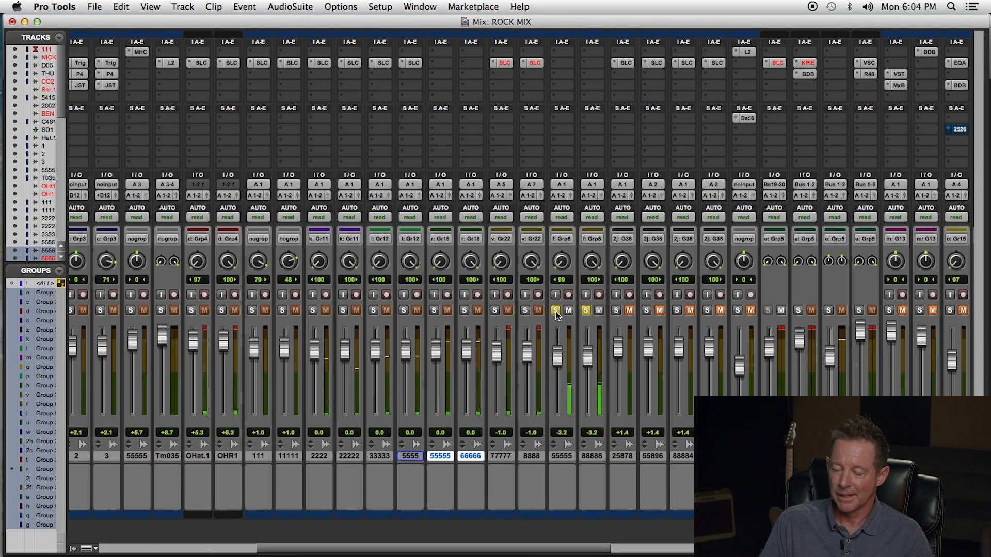
click(556, 311)
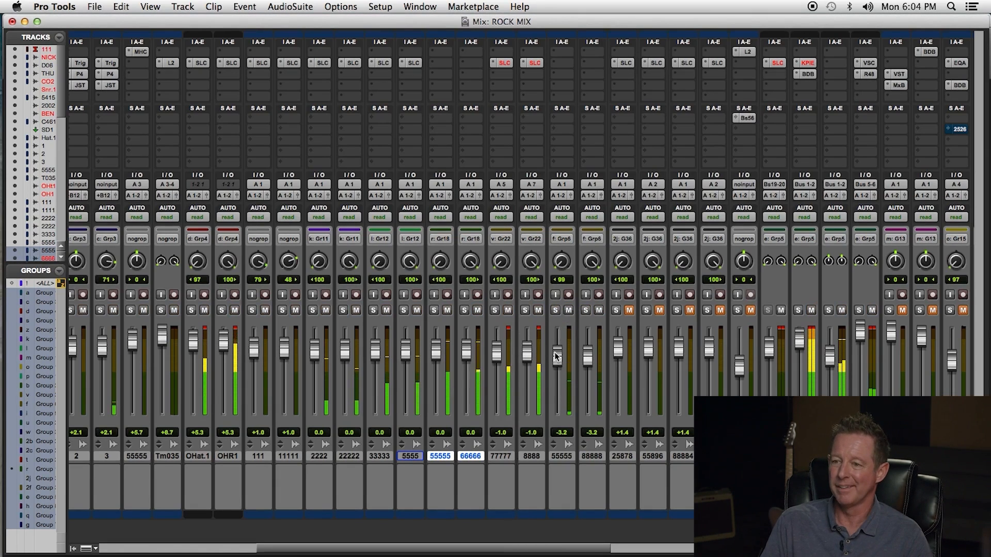
mouse_move(556, 356)
mouse_down()
mouse_move(559, 332)
mouse_move(556, 351)
mouse_up()
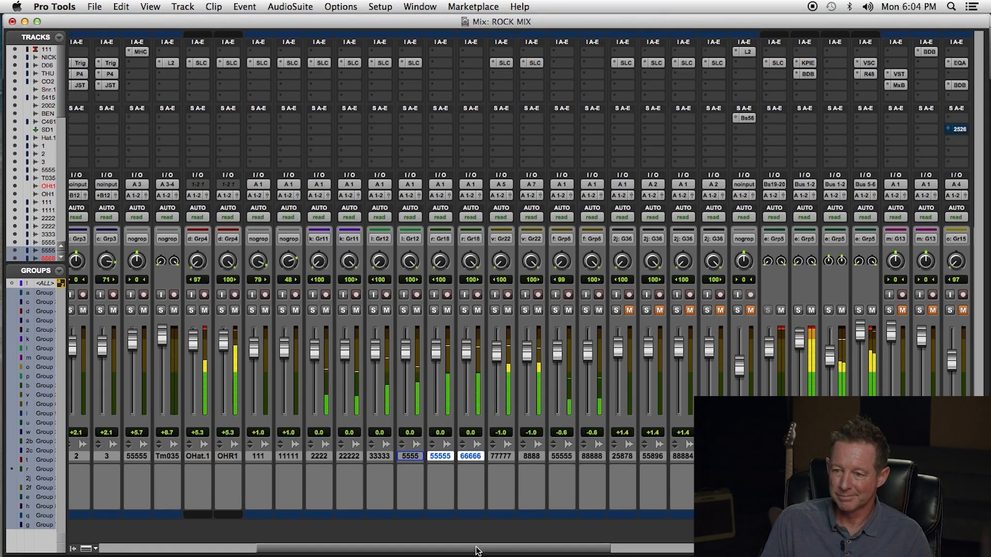
- Raise COM2 to -20.5, nudge up the Grp2 drums and Hat.1, and save
drag(478, 551, 320, 551)
drag(199, 399, 200, 389)
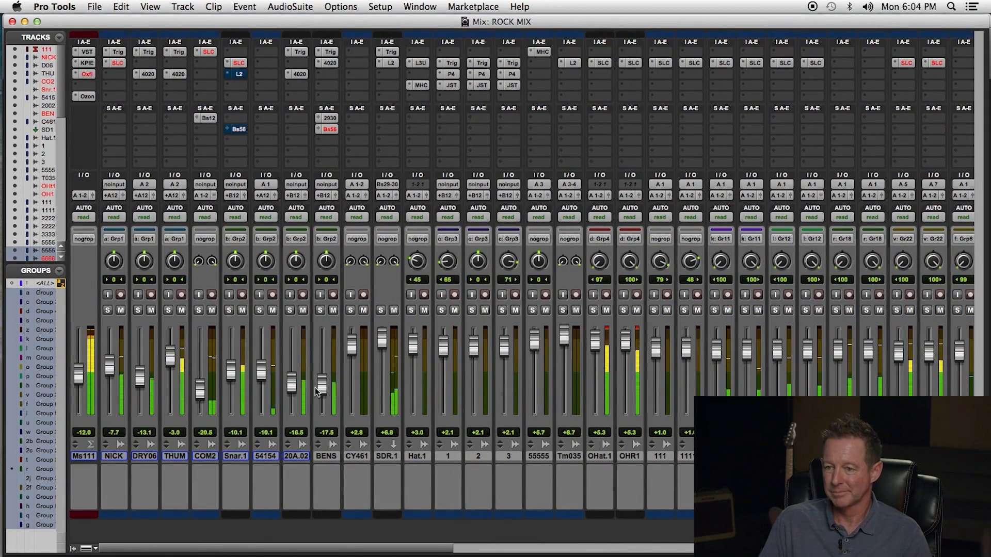
drag(320, 389, 320, 388)
drag(413, 354, 413, 351)
key(super+s)
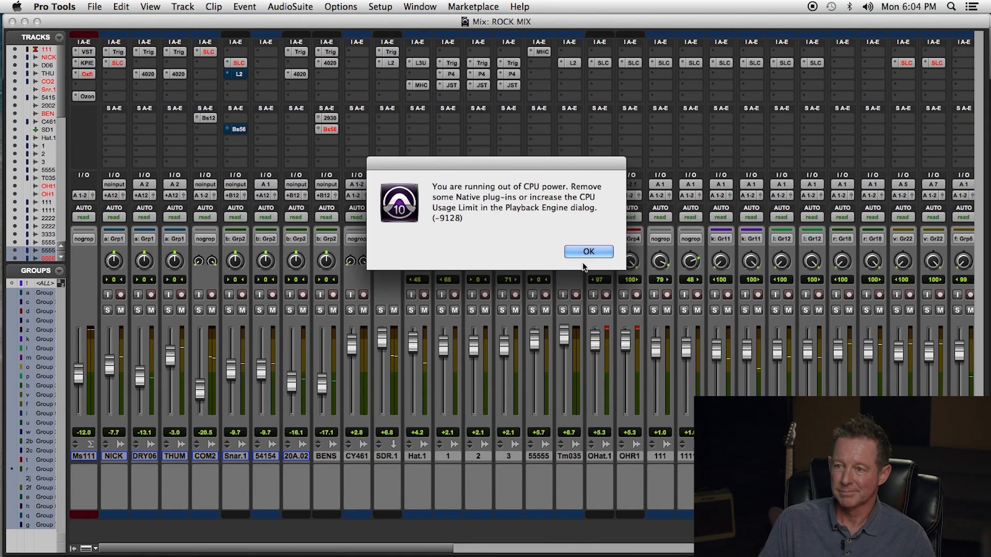
- Dismiss the CPU power warning and place the edit cursor on the BOOM tracks in the edit view
click(590, 250)
key(super+equal)
click(394, 463)
click(357, 463)
drag(984, 298, 984, 317)
click(341, 363)
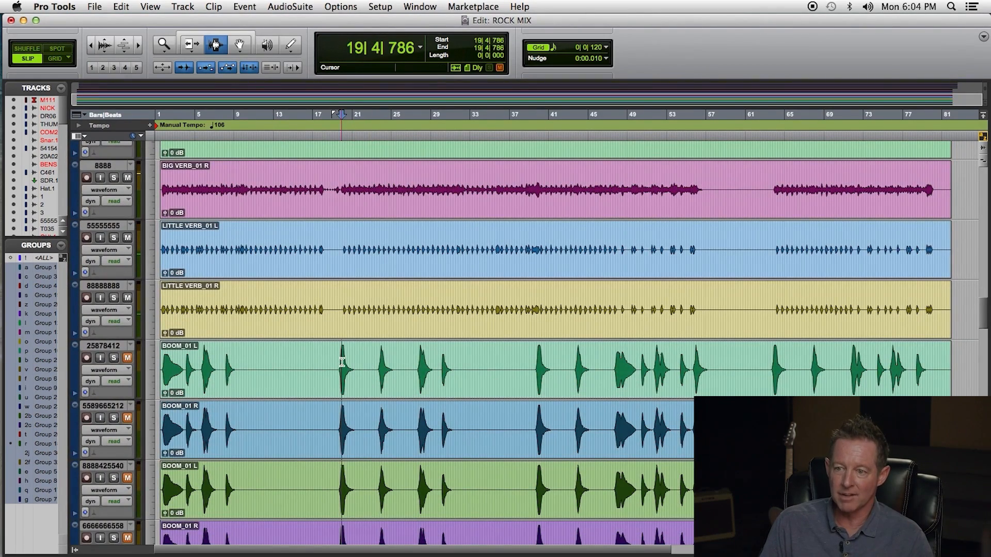
- Solo and select the BOOM clips, and set all tracks to small height
click(114, 418)
double_click(181, 428)
key(super+bracketleft)
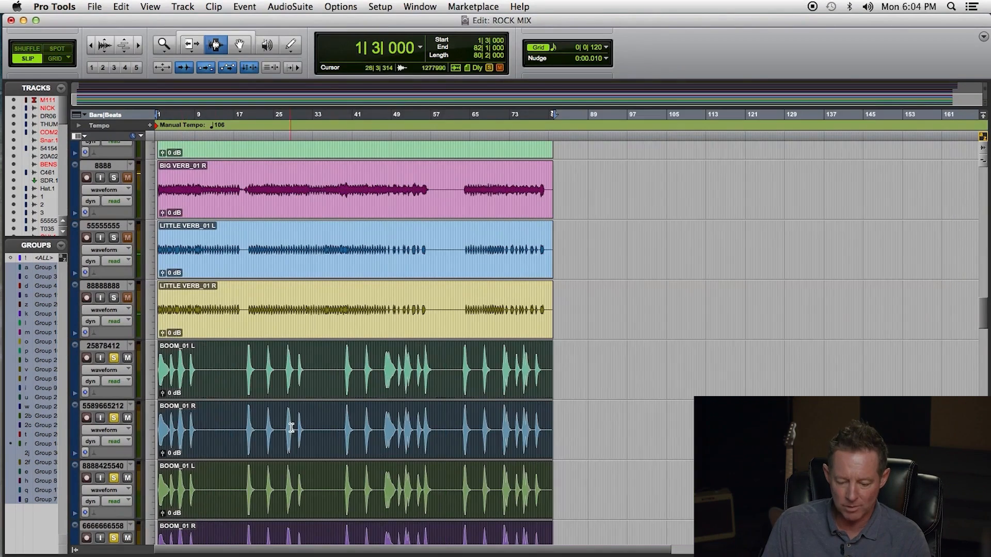
click(326, 434)
key(super+bracketright)
double_click(310, 431)
click(150, 416)
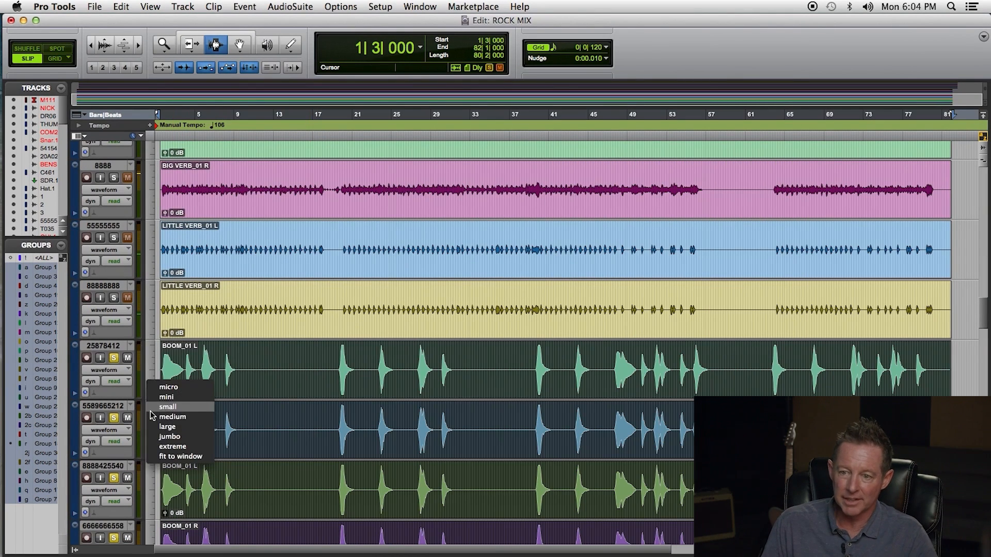
alt+click(168, 407)
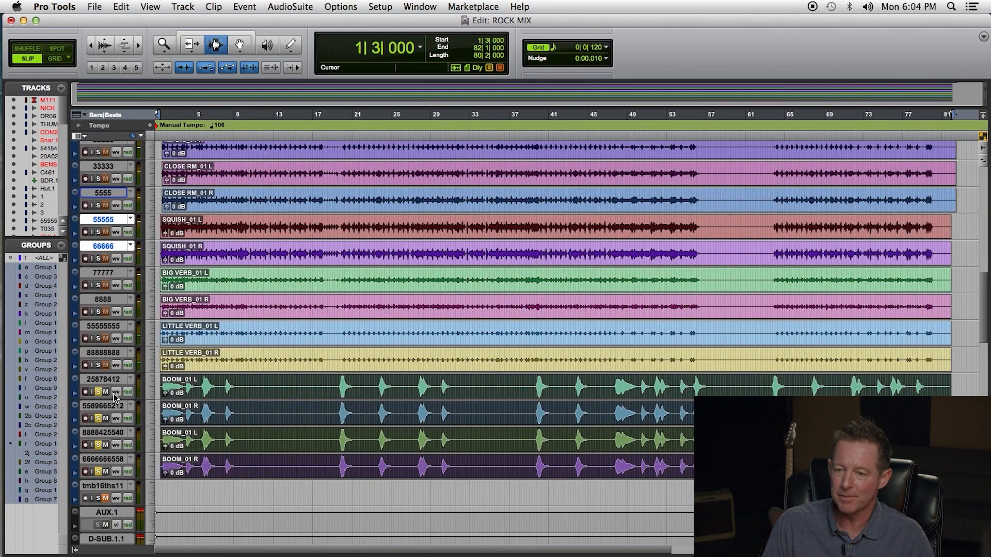
- Audition the BOOM tracks in playback, unsolo them, and return to the mixer
key(space)
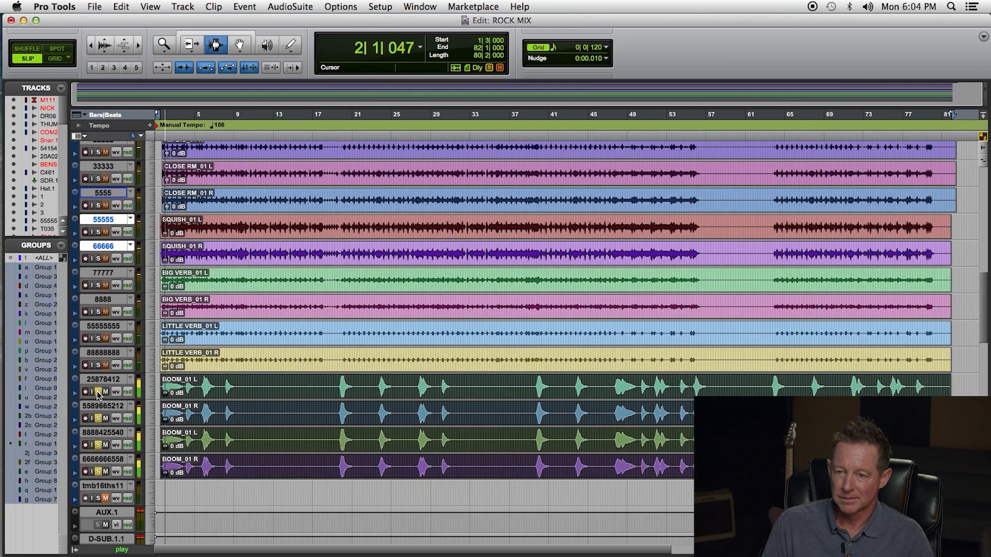
click(98, 393)
key(space)
key(space)
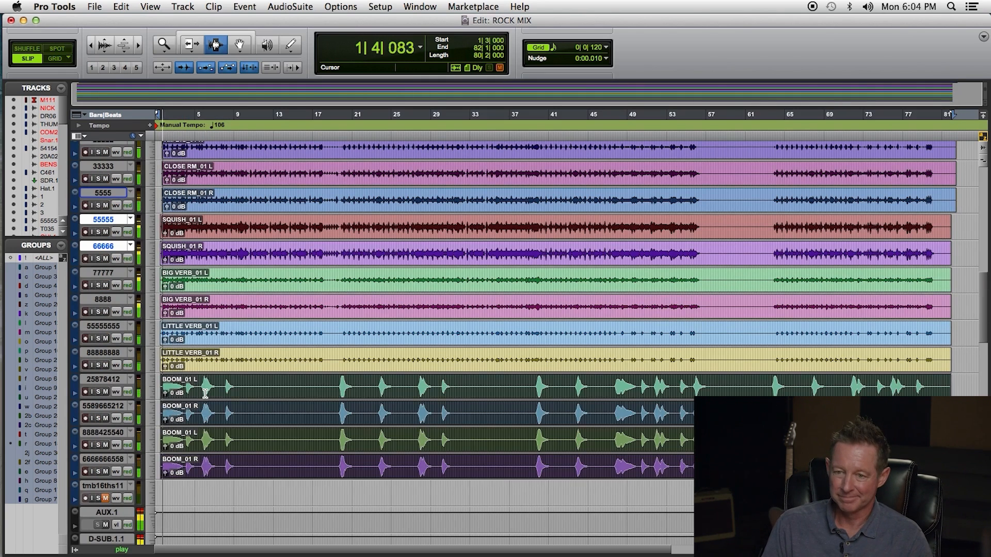
key(super+equal)
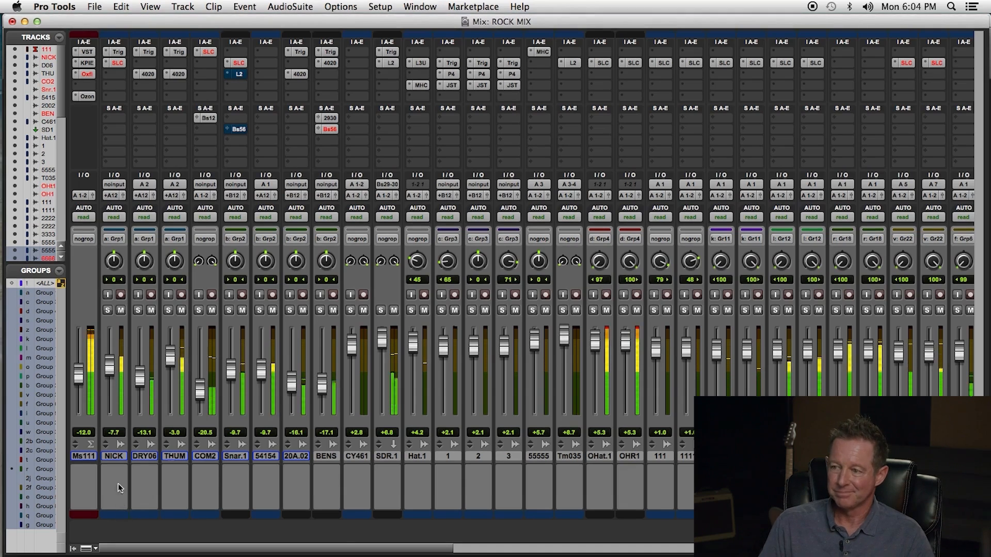
- With mix groups suspended, pull the AUX.1 fader down from +1.5 to -12.0 dB
drag(440, 550, 682, 551)
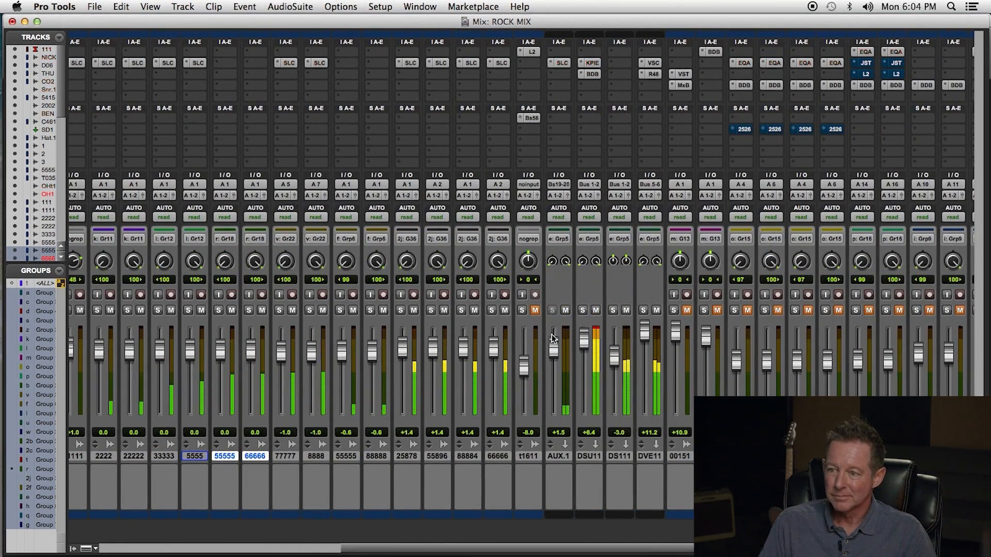
key(super+shift+g)
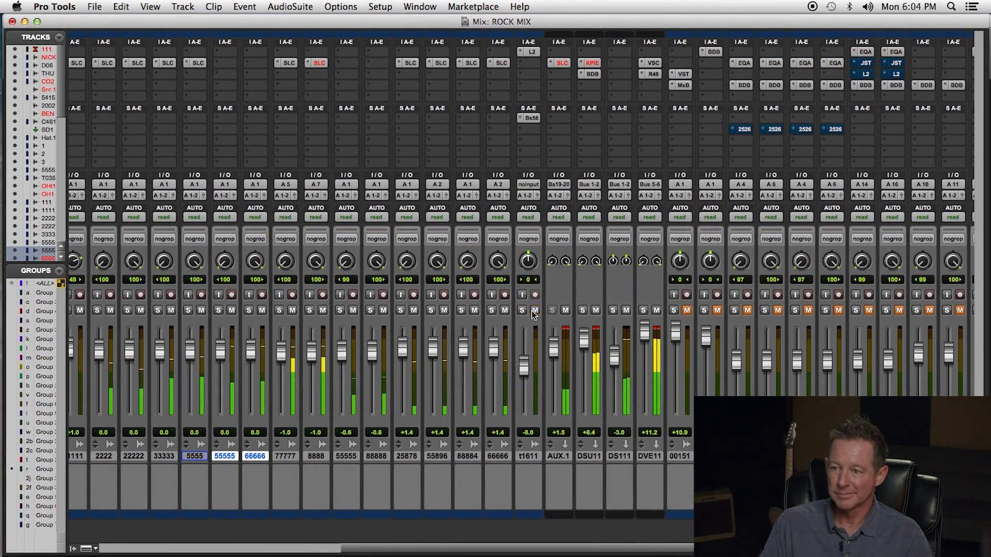
drag(554, 348, 555, 379)
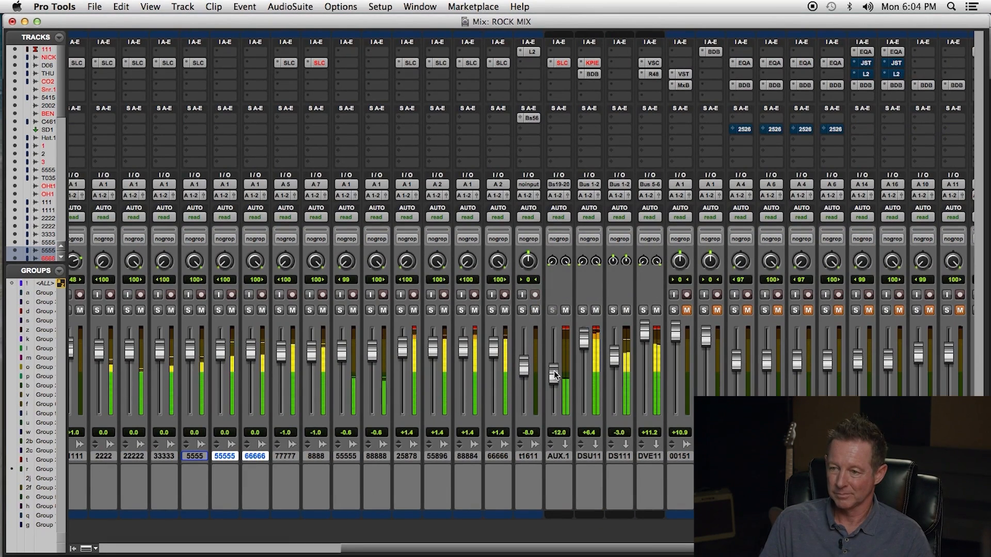
click(566, 327)
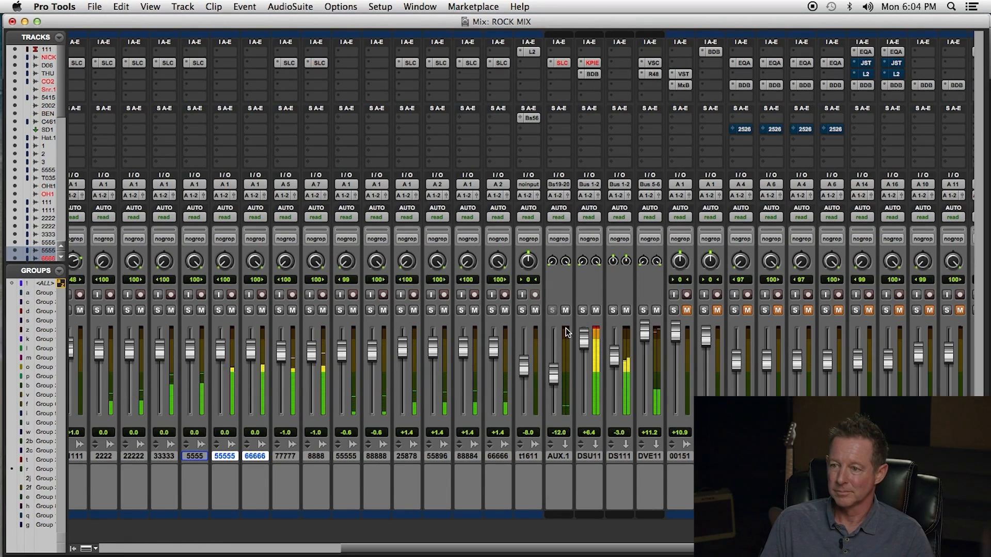
- Mute AUX.1, close the drum bus glue plug-in and clear the clip indicators
click(566, 310)
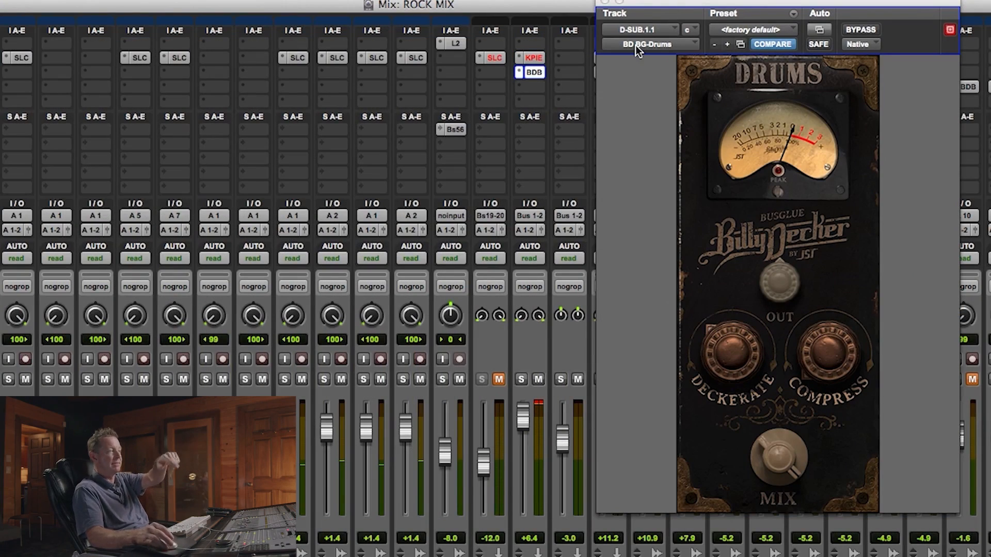
click(605, 4)
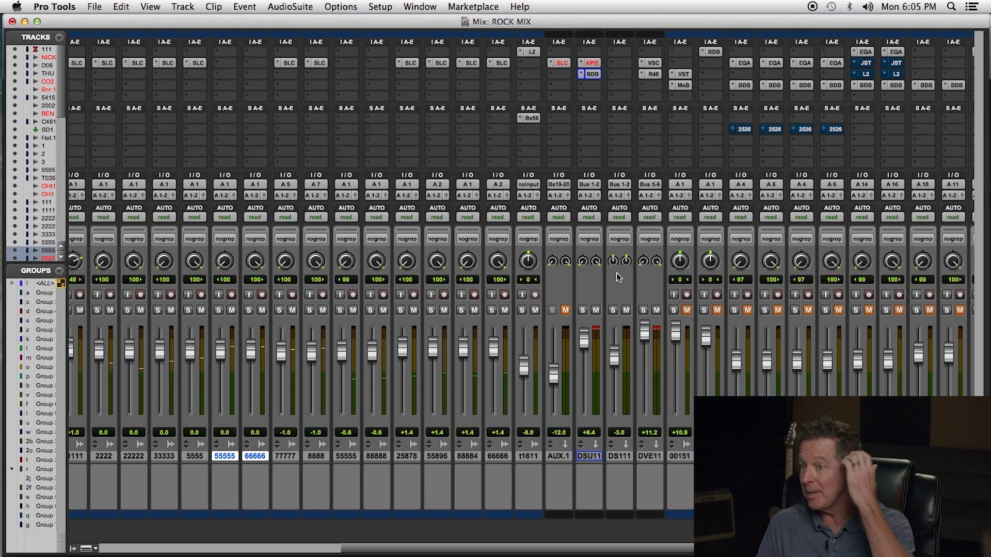
click(657, 329)
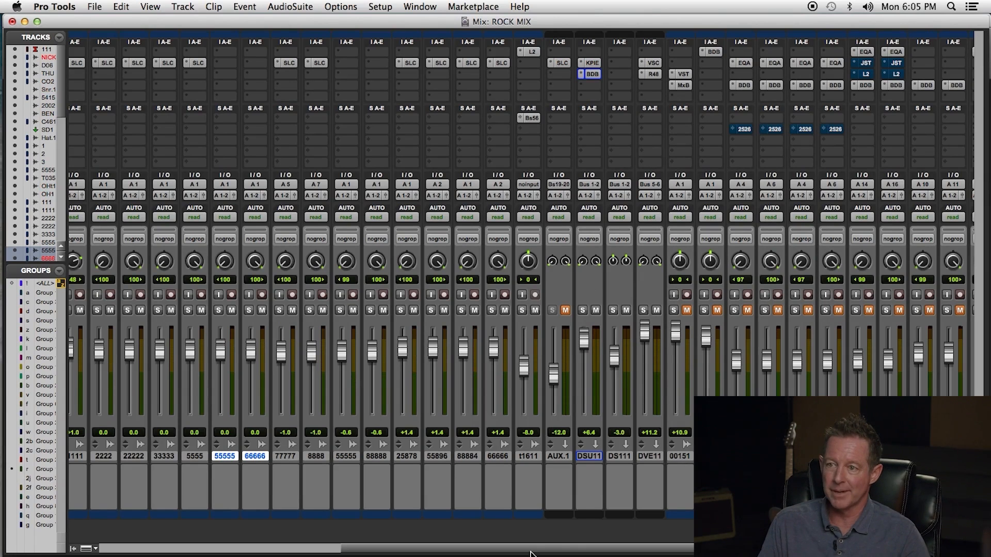
- Open the VerbSuite Classics reverb (FG-480 A Plate, 1.91 s decay) on the DVE11 return
drag(566, 549, 313, 539)
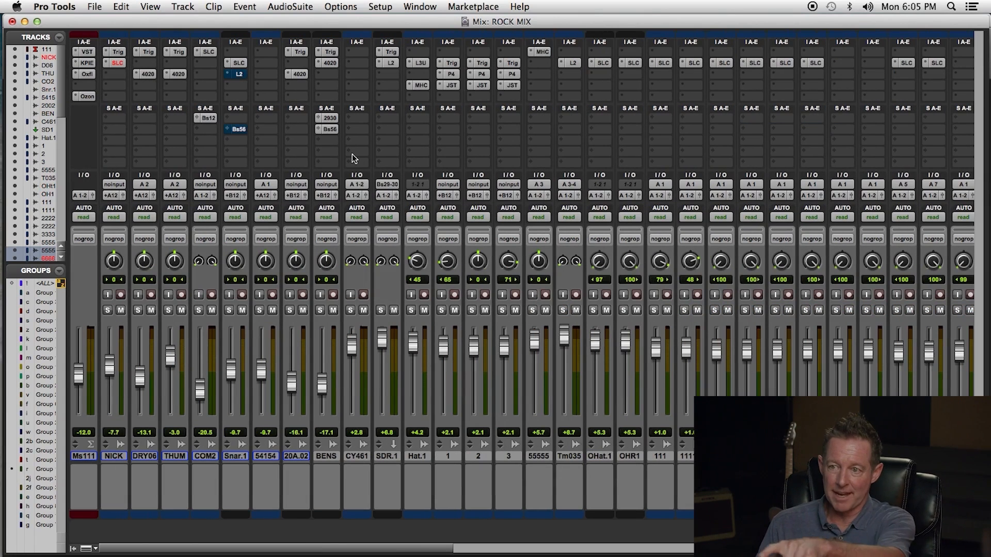
drag(443, 549, 804, 550)
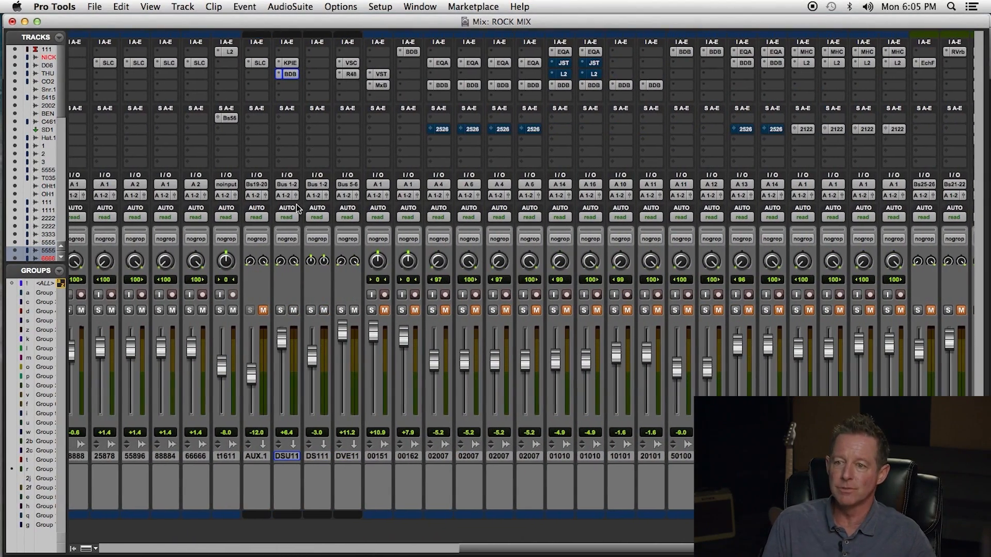
click(353, 65)
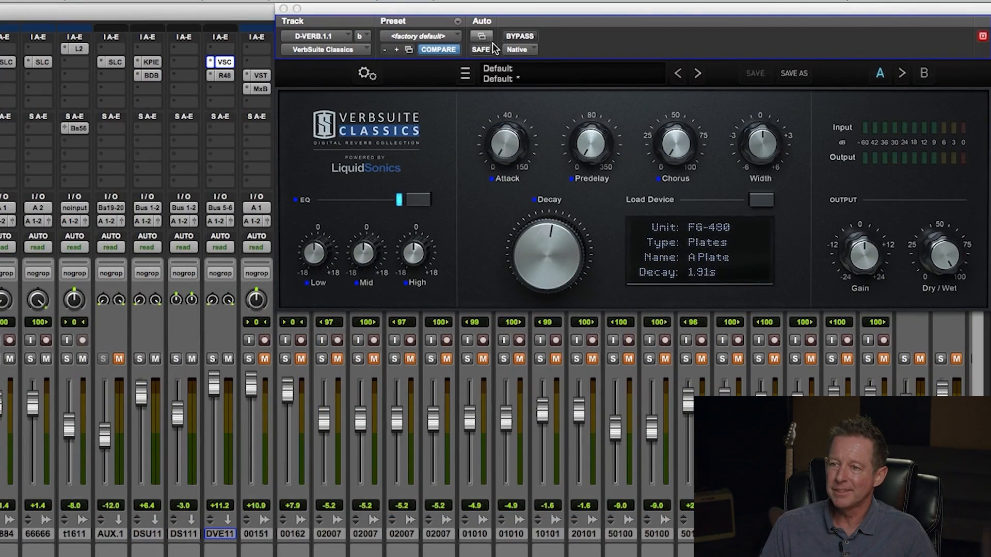
- Check DVE11's RC 48 reverb (Snare Fattener preset, Random Hall), then mute the DVE11 return
drag(448, 8, 532, 20)
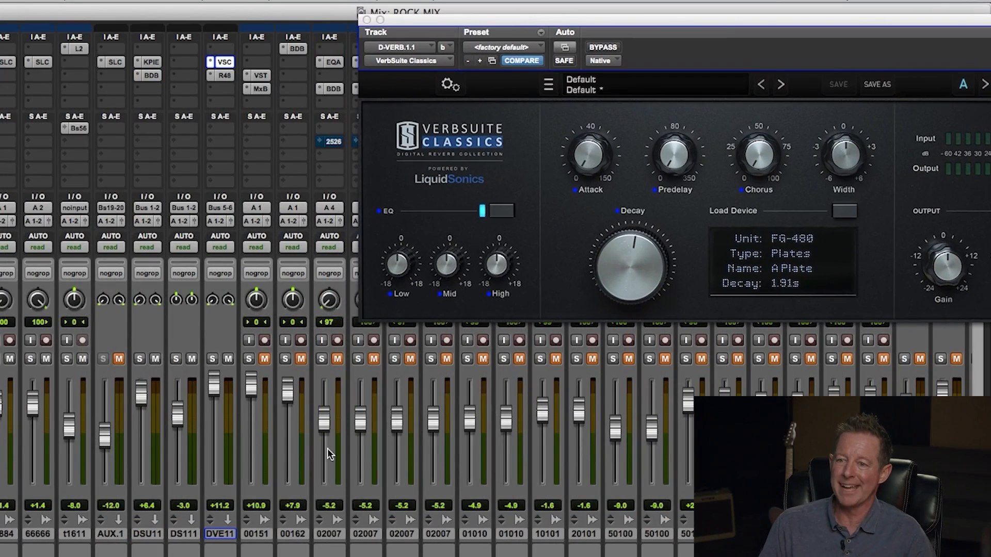
click(225, 76)
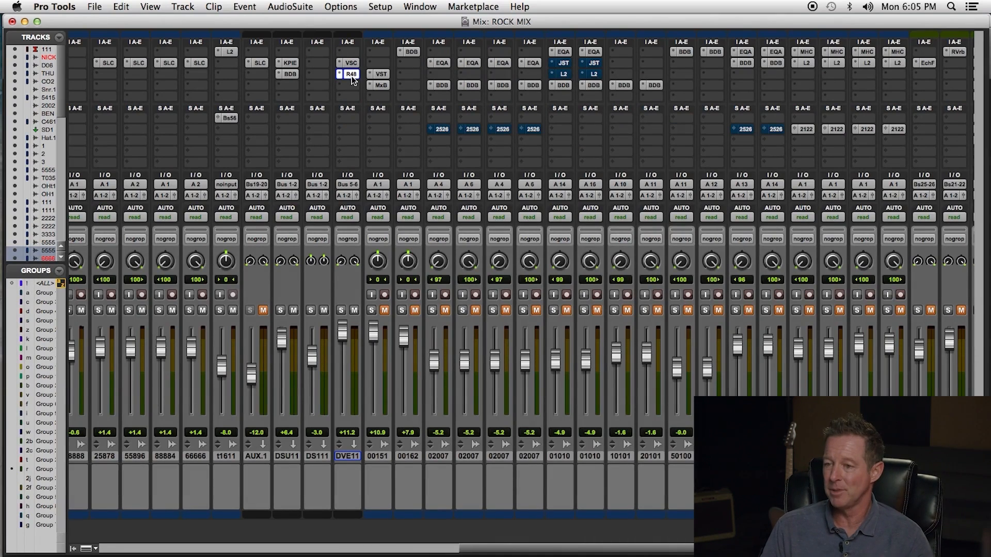
click(352, 75)
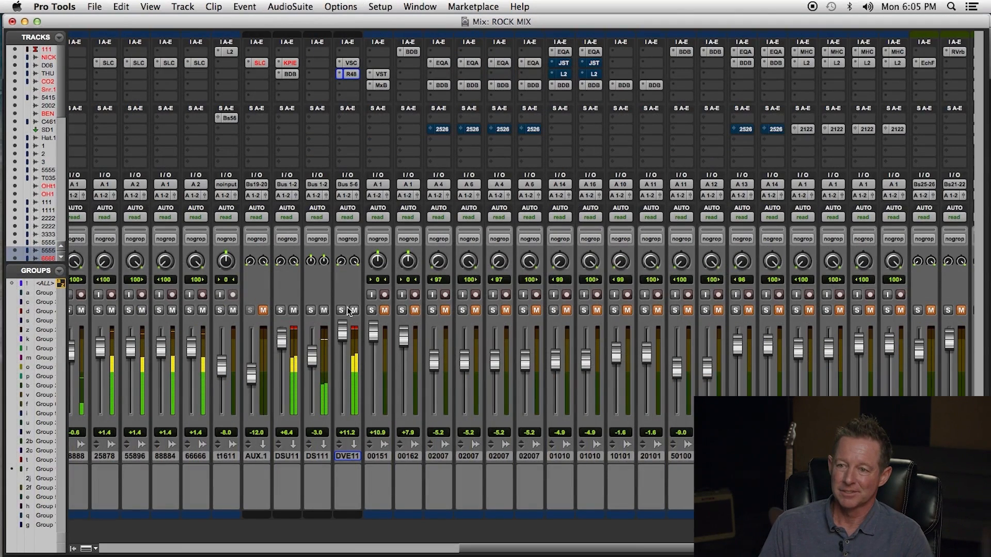
click(352, 310)
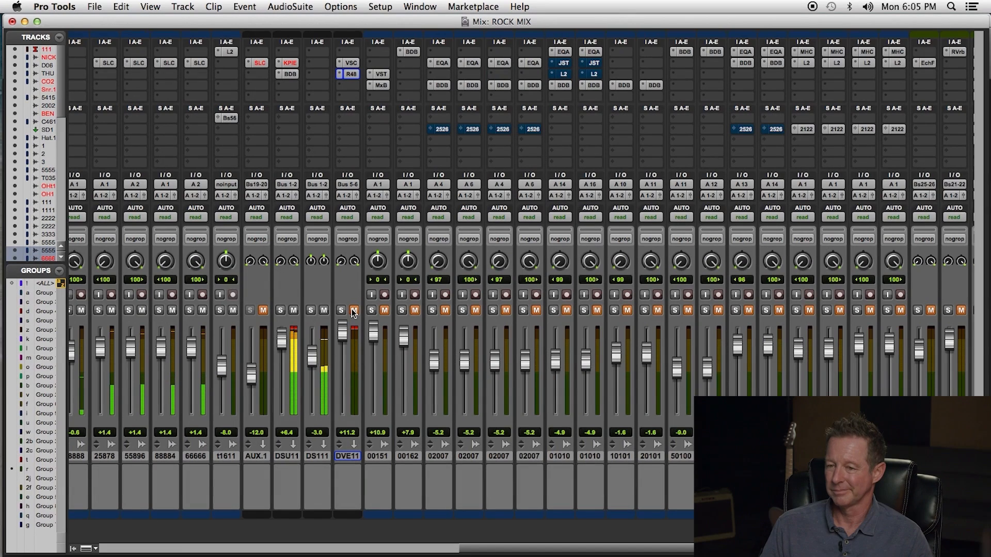
- Unmute the DVE11 reverb return and AUX.1, raising AUX.1 to about -1.9 dB
click(353, 310)
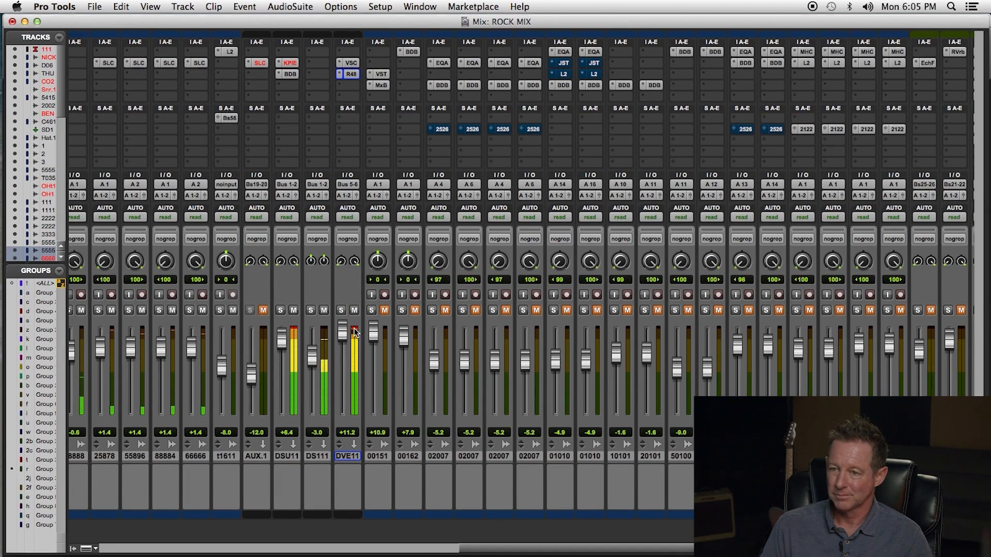
click(264, 310)
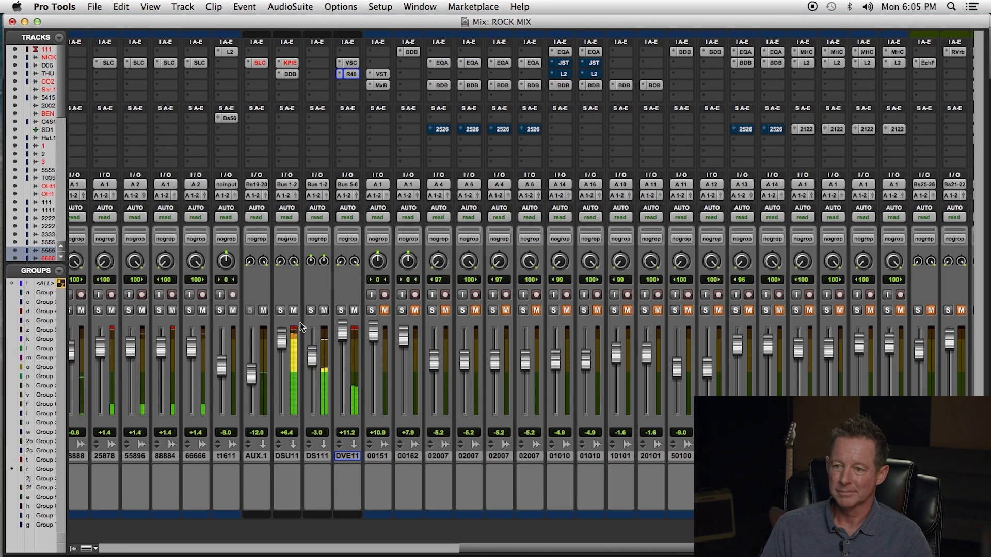
mouse_move(253, 371)
mouse_down()
mouse_move(247, 351)
mouse_move(252, 364)
mouse_up()
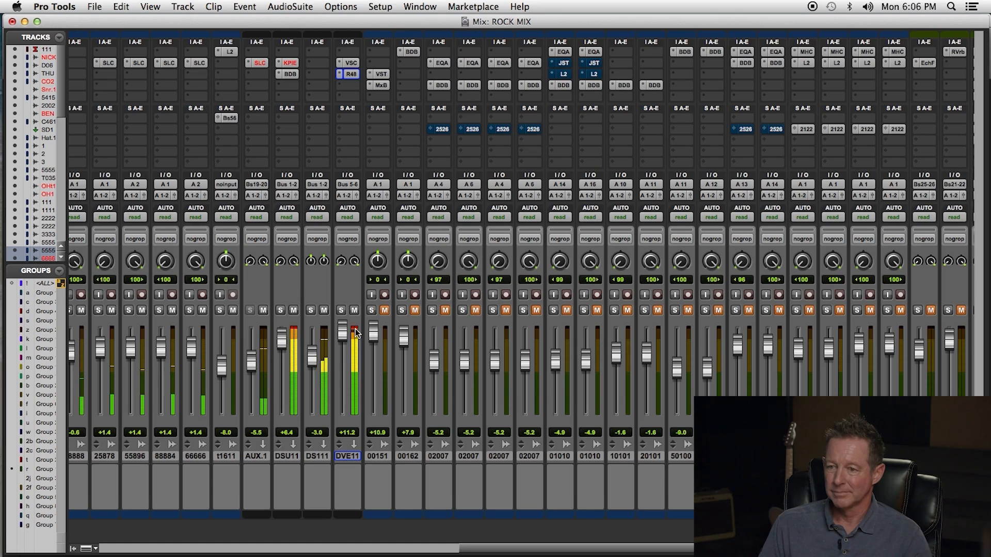
- Stop playback, save the session and activate all track groups
key(space)
key(super+s)
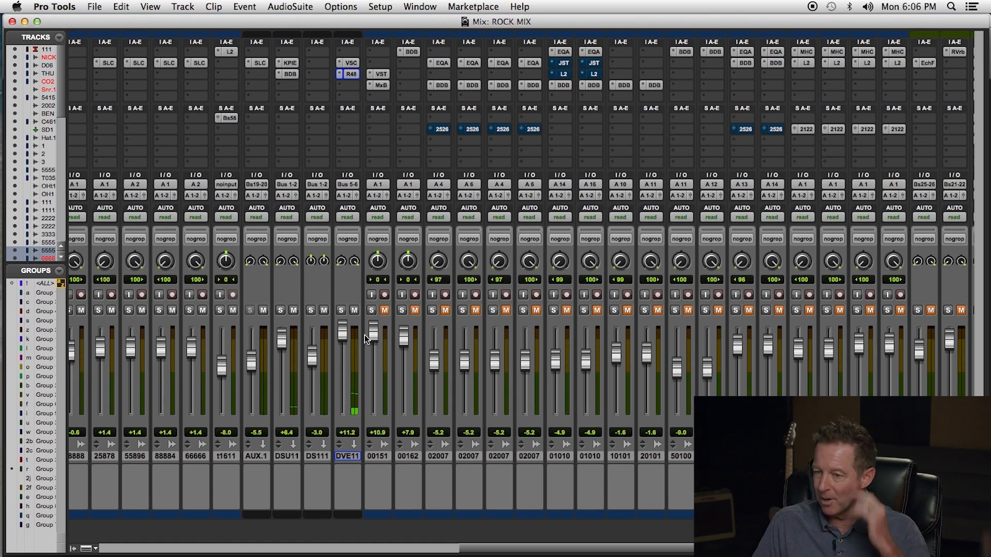
click(37, 413)
key(super+equal)
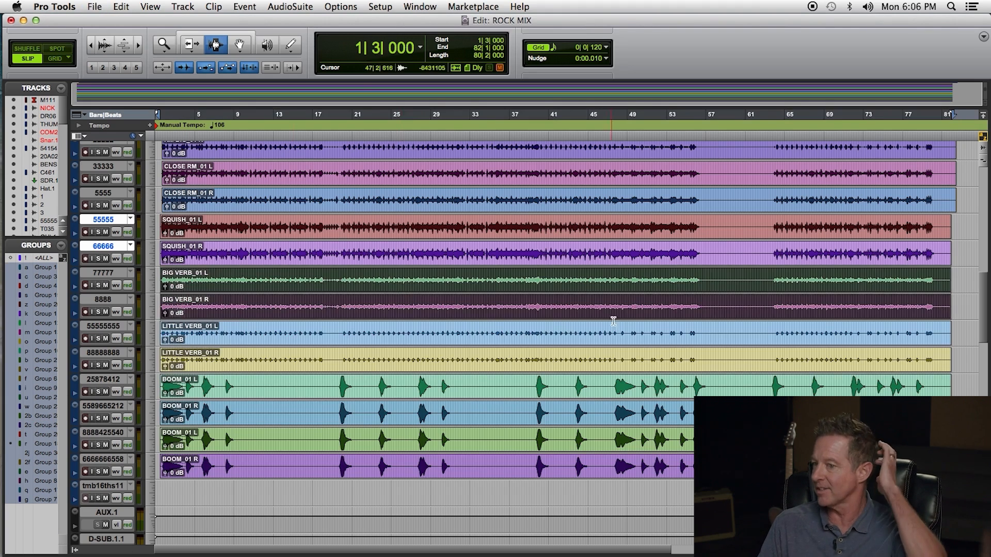
key(super+equal)
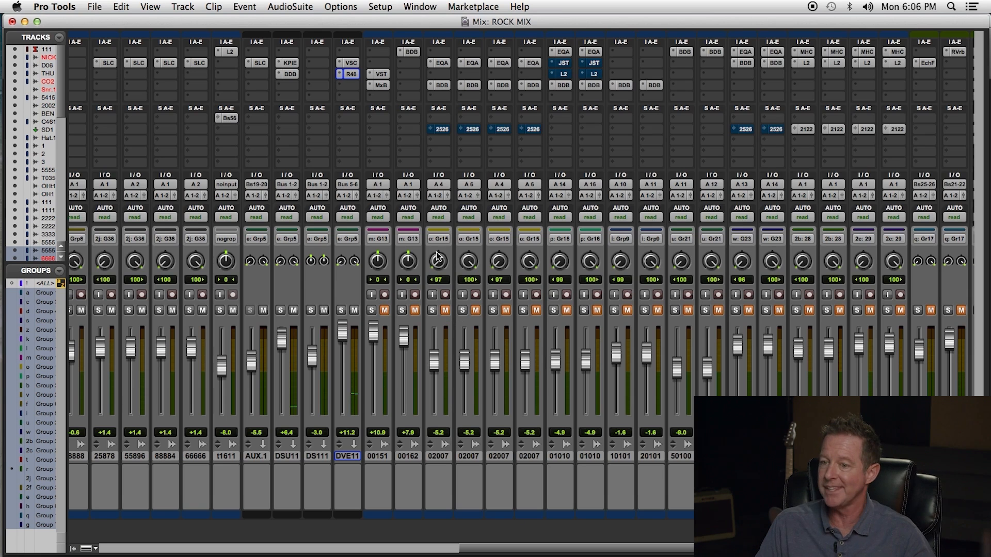
- Review the D-VERB return's VerbSuite Classics and RC 48 reverbs, then show the Edit window
click(356, 64)
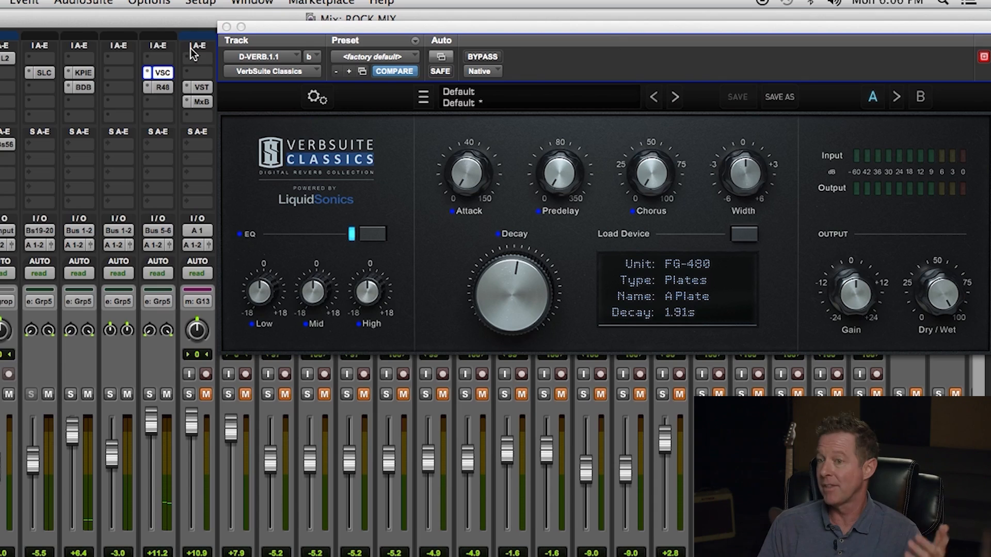
click(159, 87)
click(162, 72)
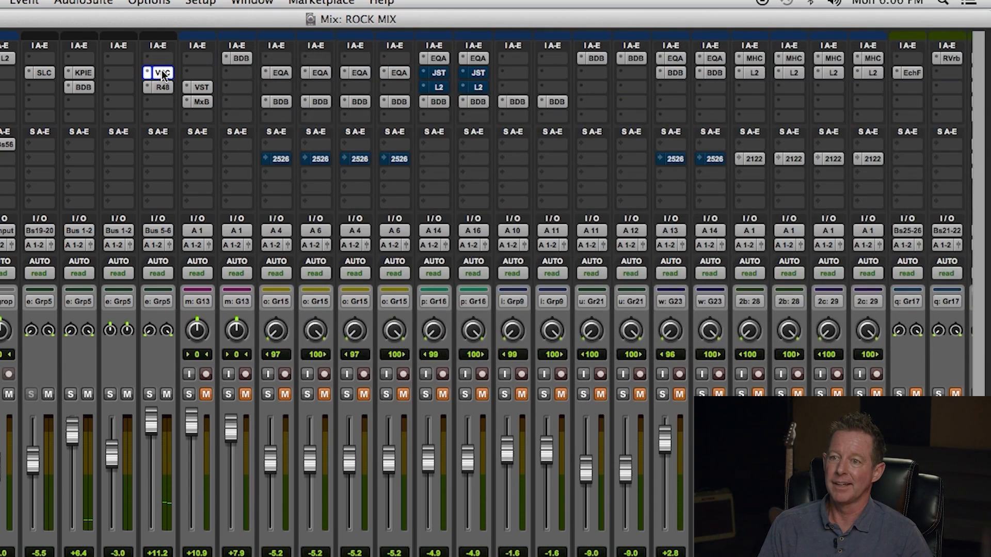
click(157, 88)
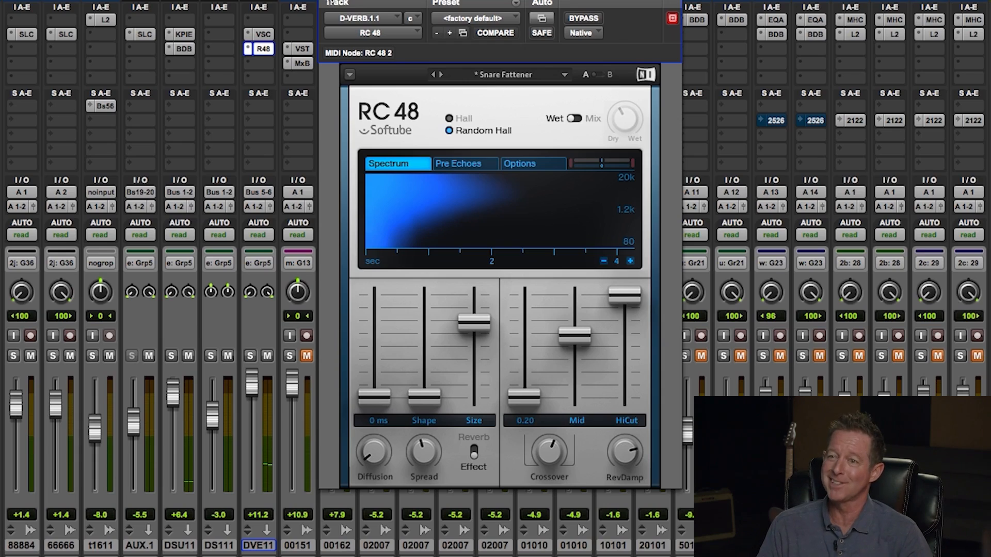
click(327, 1)
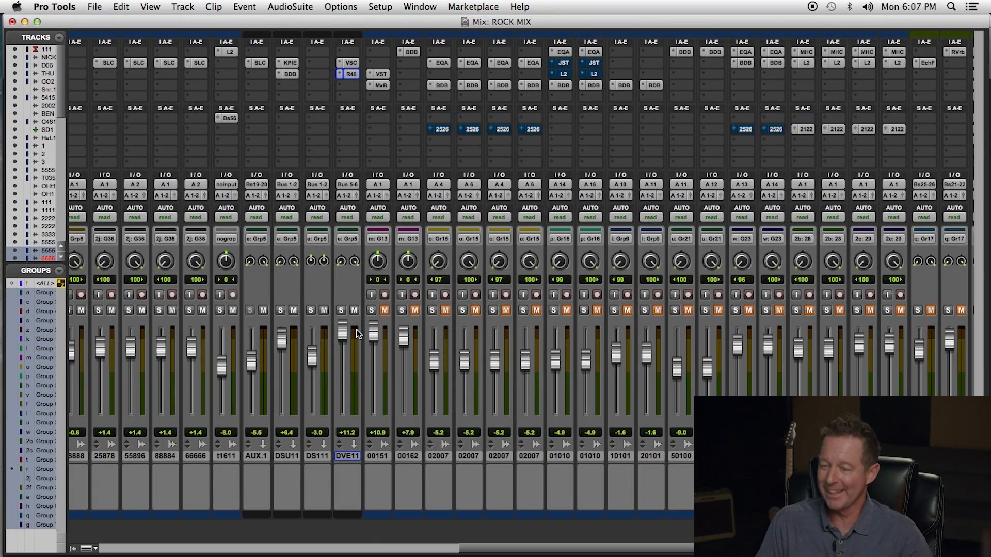
key(super+equal)
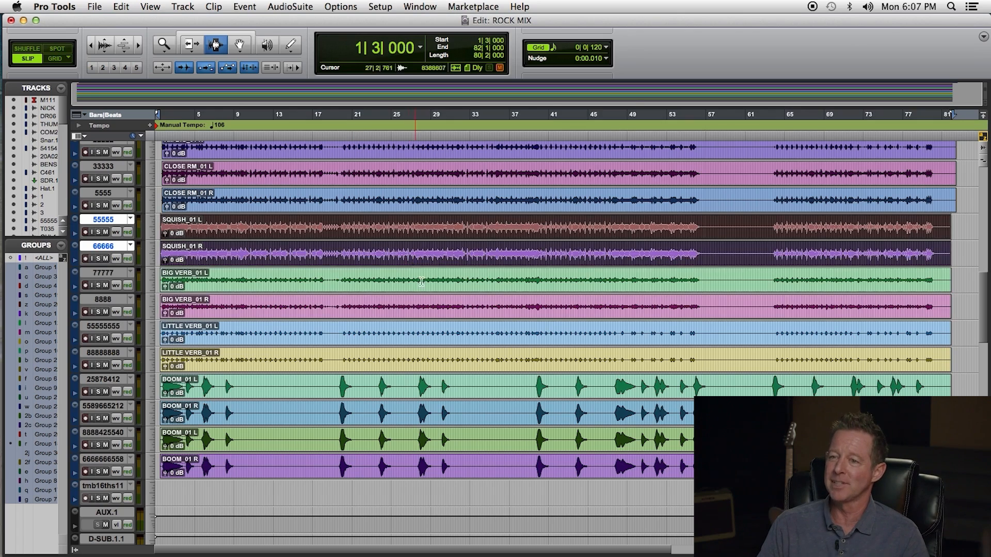
- Delete the tmb16ths11 track from the session
double_click(424, 283)
drag(986, 318, 986, 339)
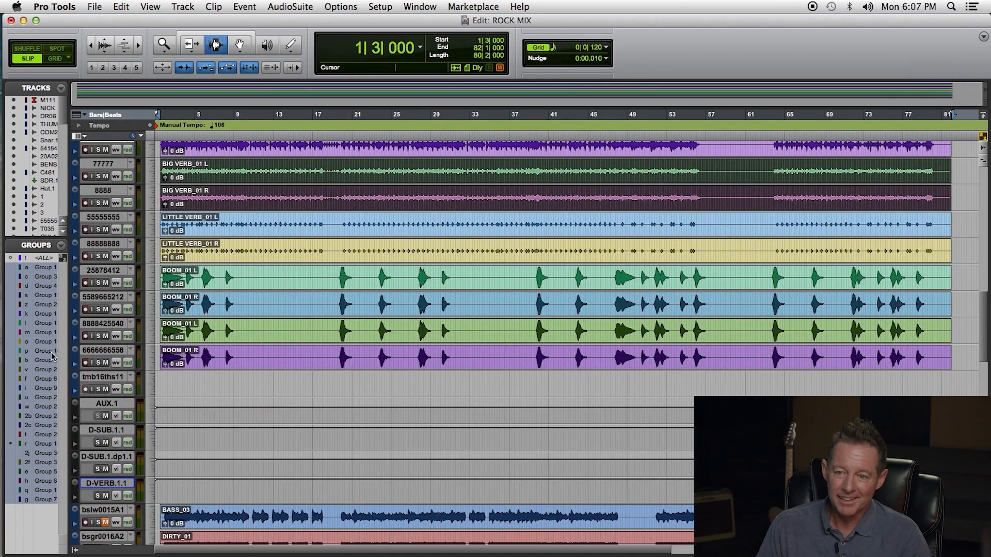
click(90, 376)
click(187, 5)
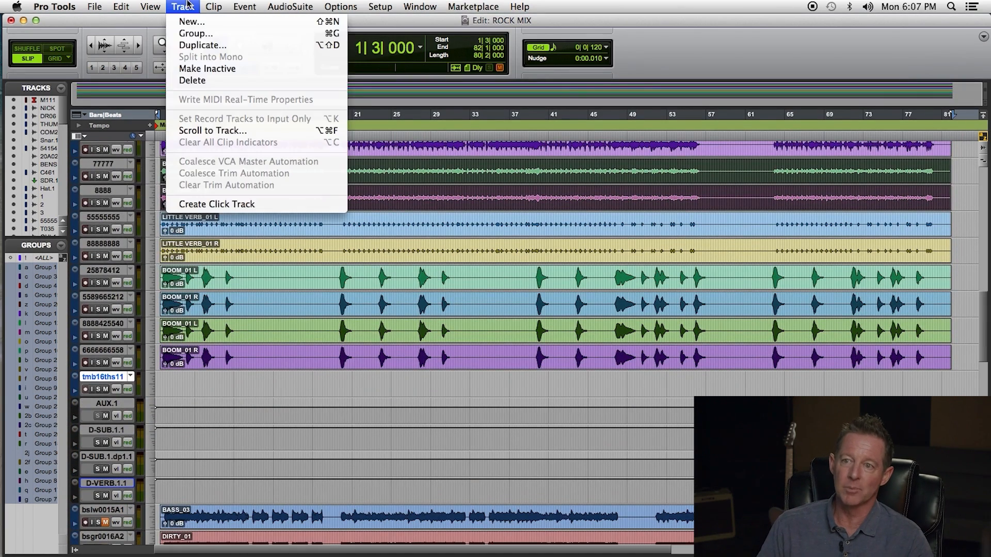
click(192, 81)
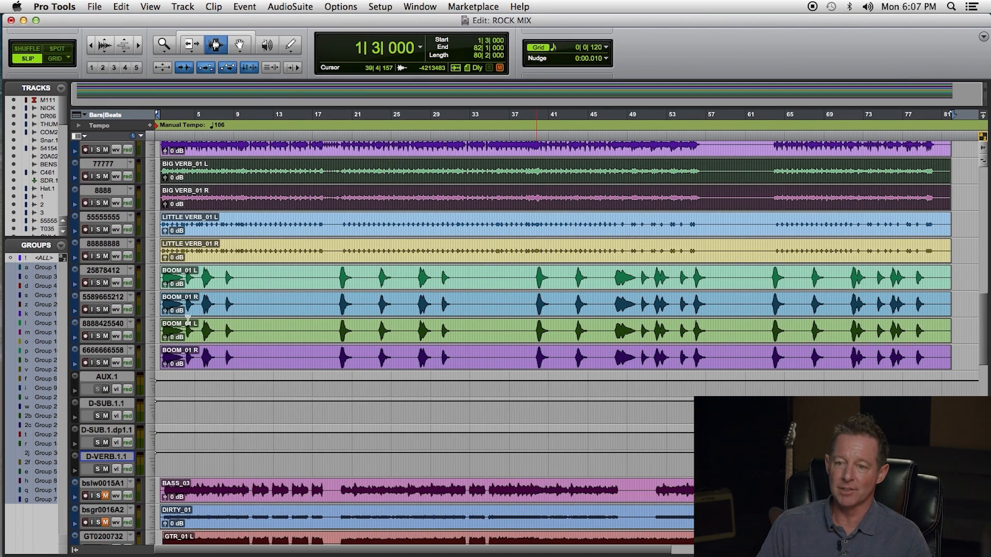
- Play from bar 20 and pull the master's Kramer PIE compressor threshold down to -24
click(344, 237)
key(space)
key(super+equal)
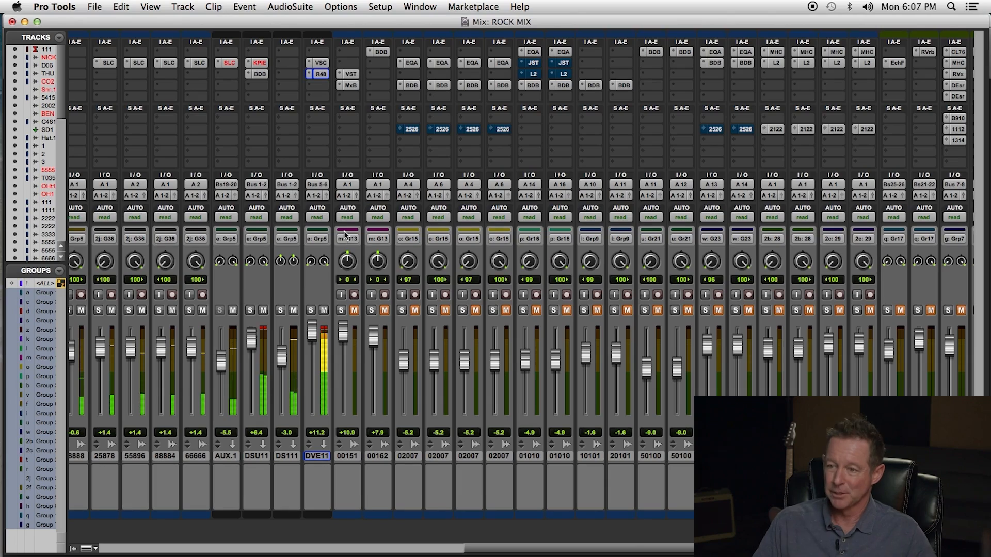
drag(650, 550, 206, 547)
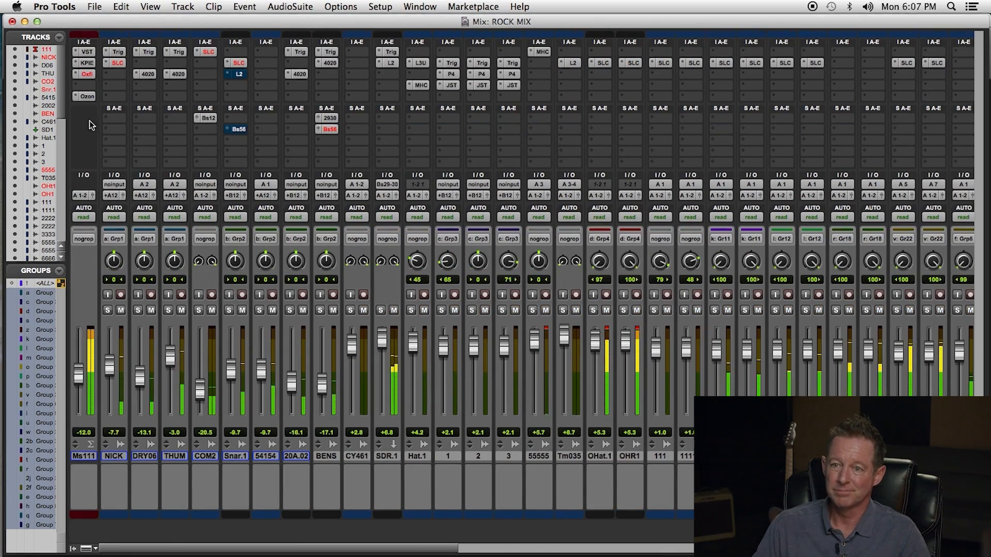
click(86, 73)
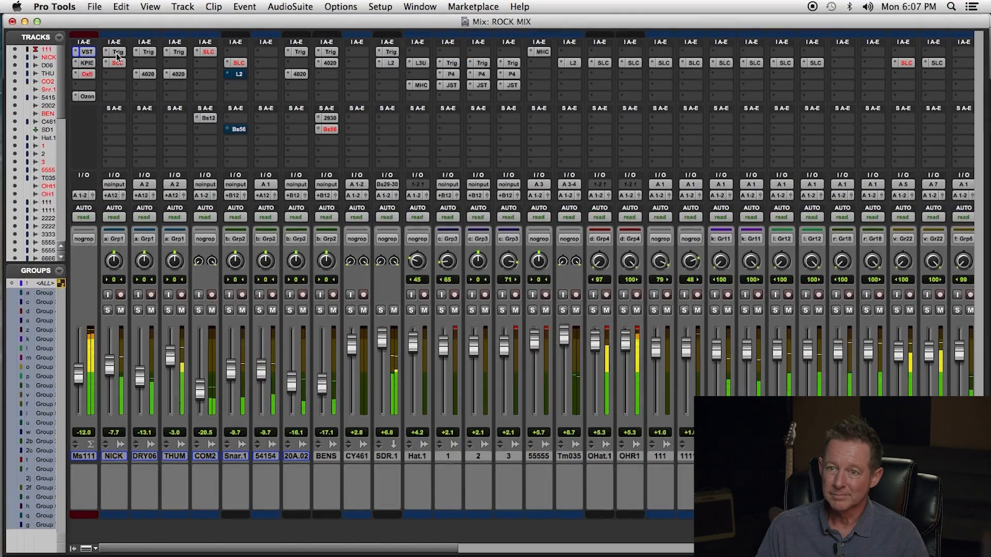
click(87, 63)
drag(437, 338, 437, 405)
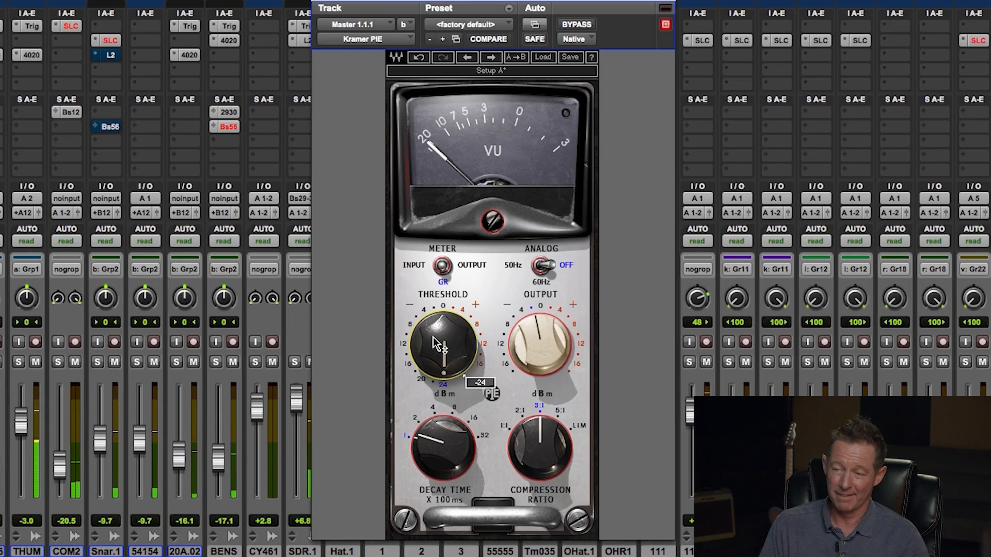
- Push the Kramer PIE output to about 15, then reset output and threshold
drag(540, 343, 540, 296)
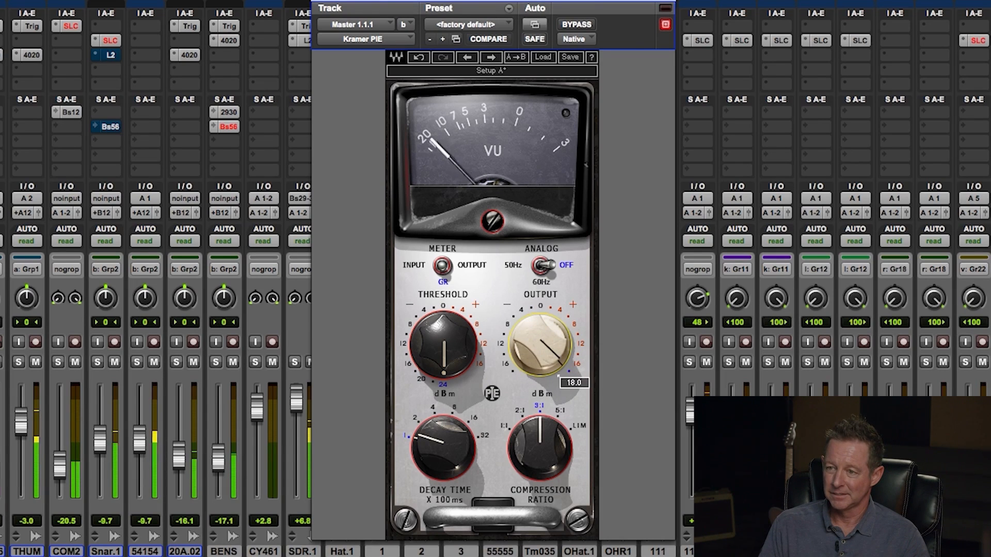
alt+click(527, 350)
alt+click(464, 375)
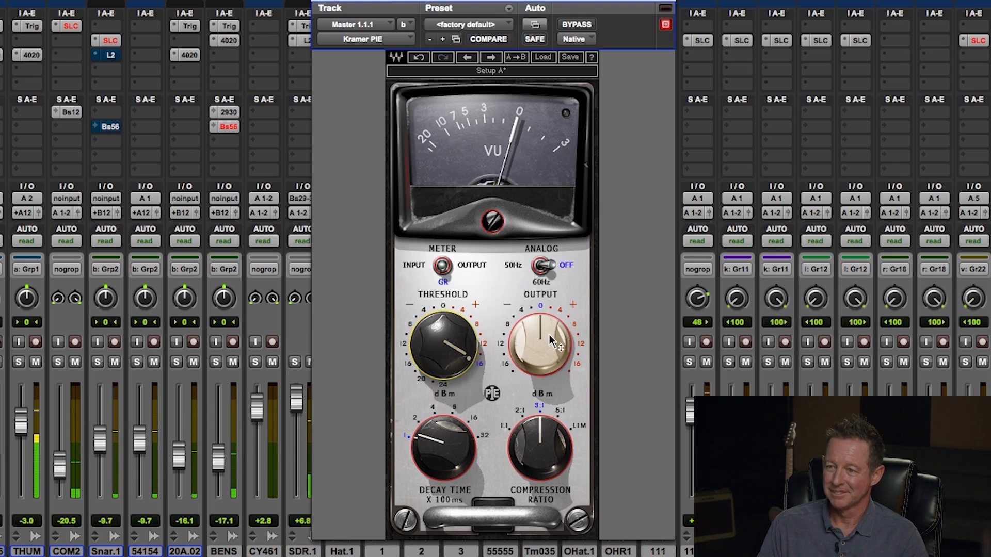
mouse_move(544, 327)
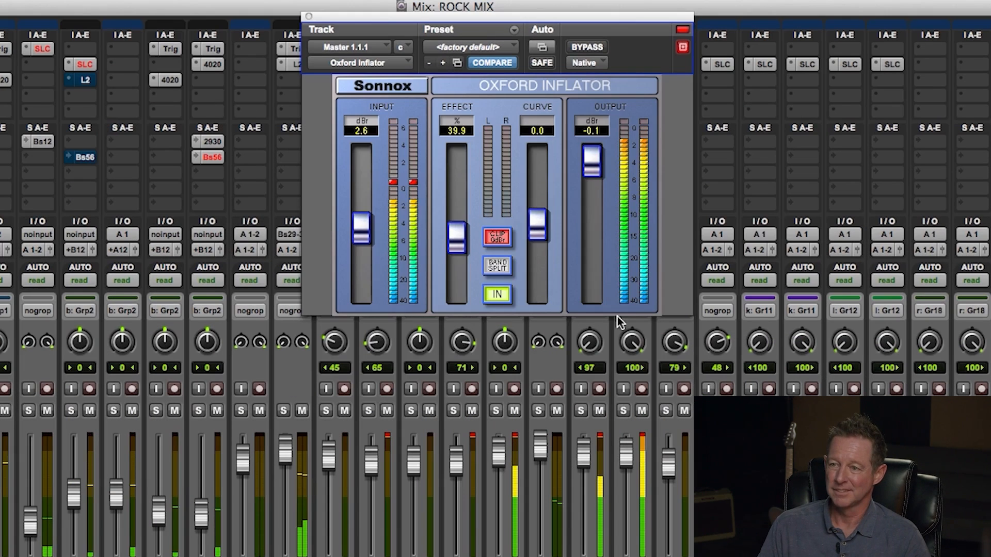
- Lower the Oxford Inflator input to 2.3 and raise the Ozone Maximizer threshold to 0.0 dB
click(499, 238)
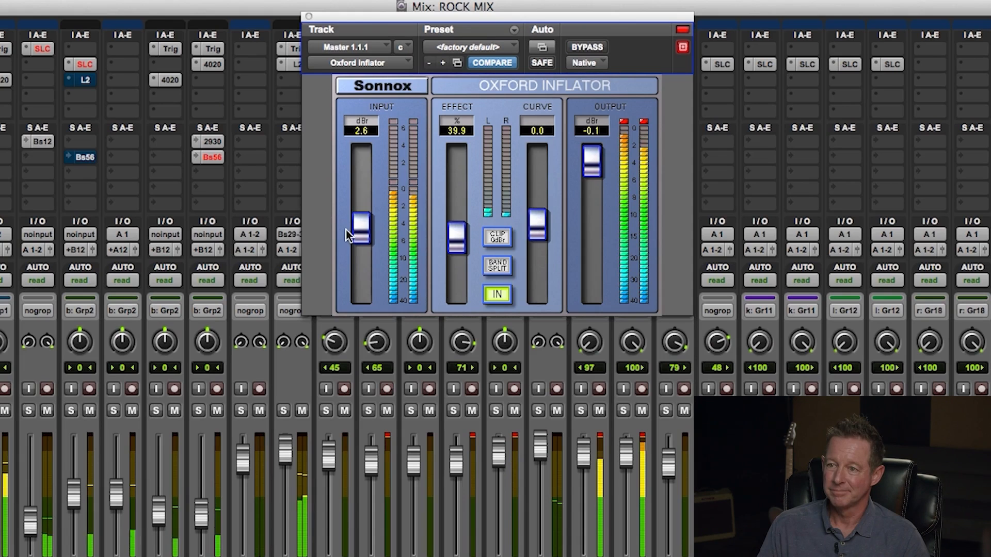
drag(360, 226, 360, 228)
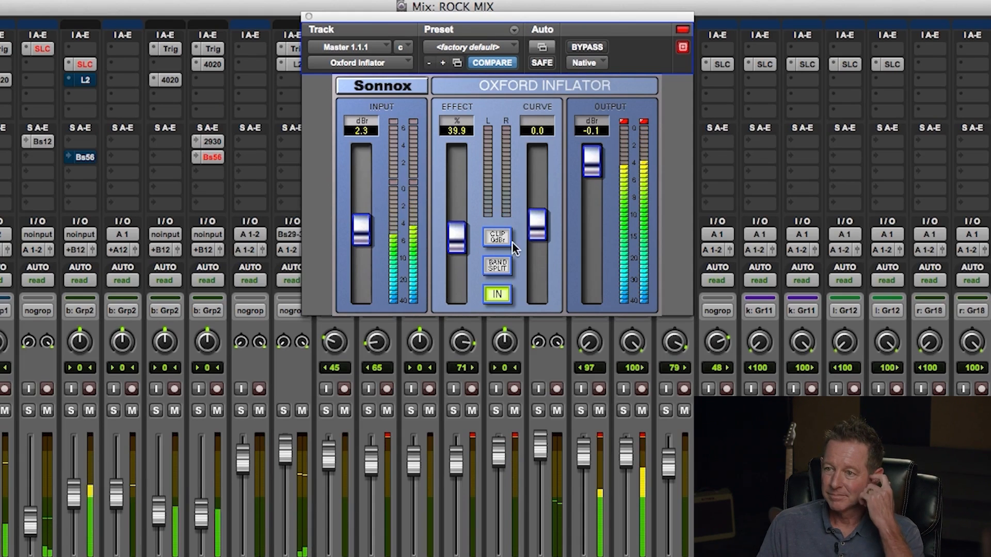
click(499, 237)
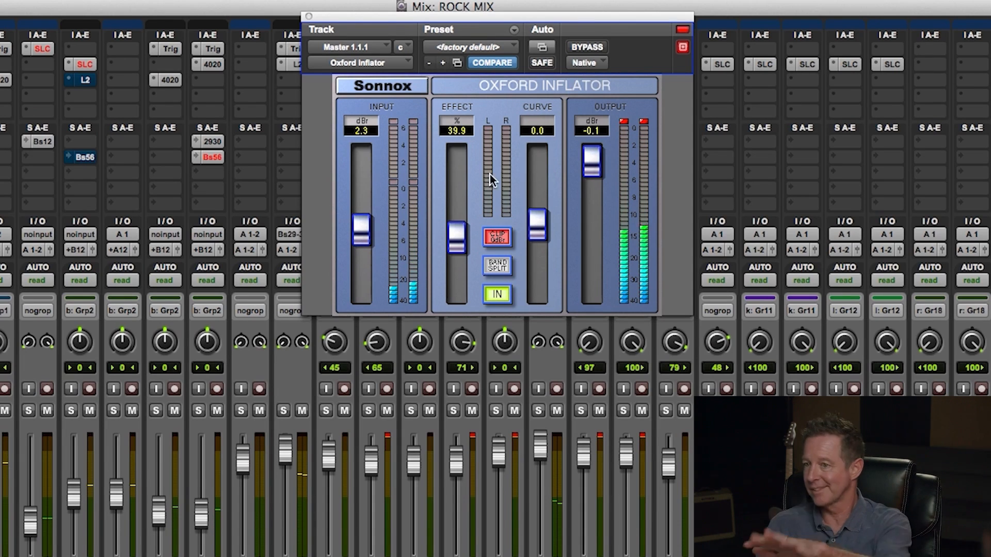
drag(462, 17, 454, 44)
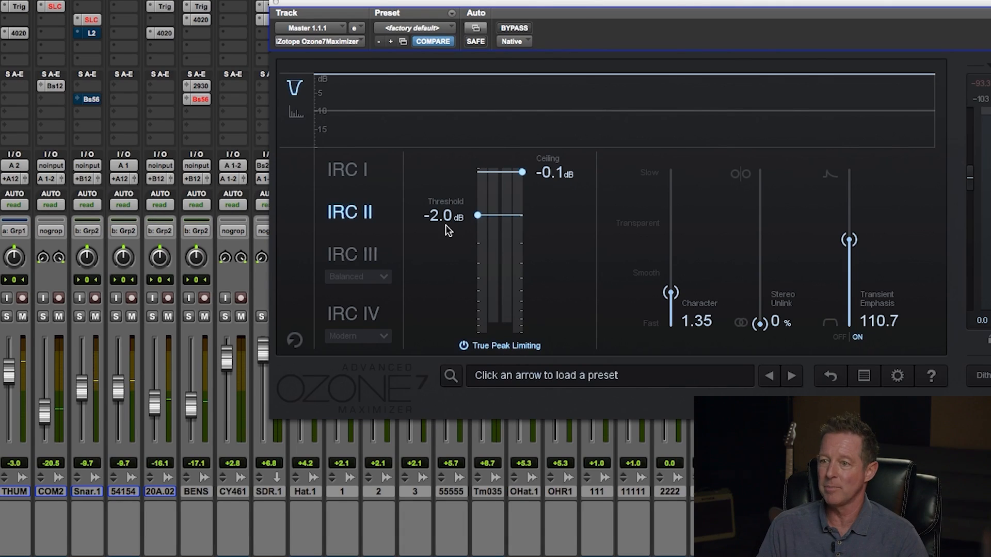
key(space)
drag(444, 216, 442, 147)
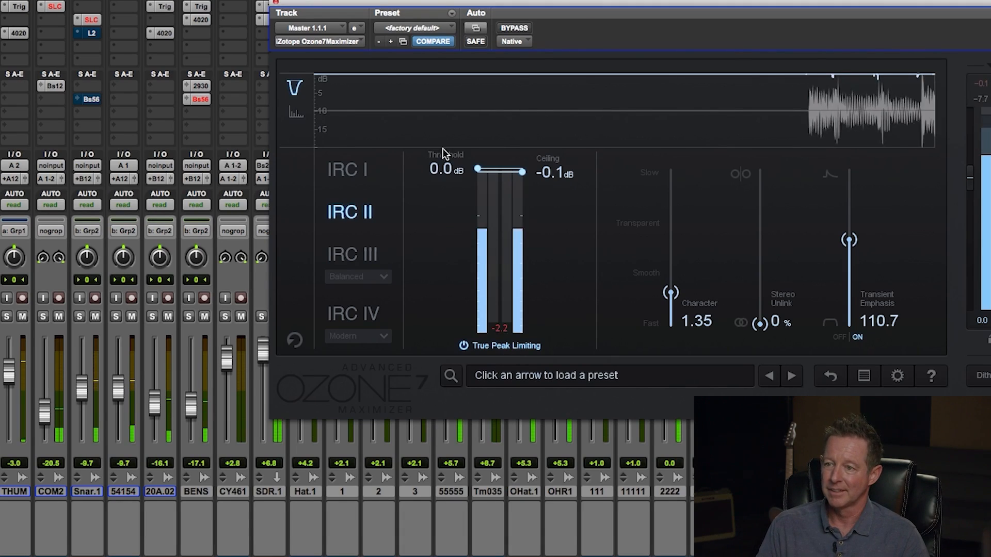